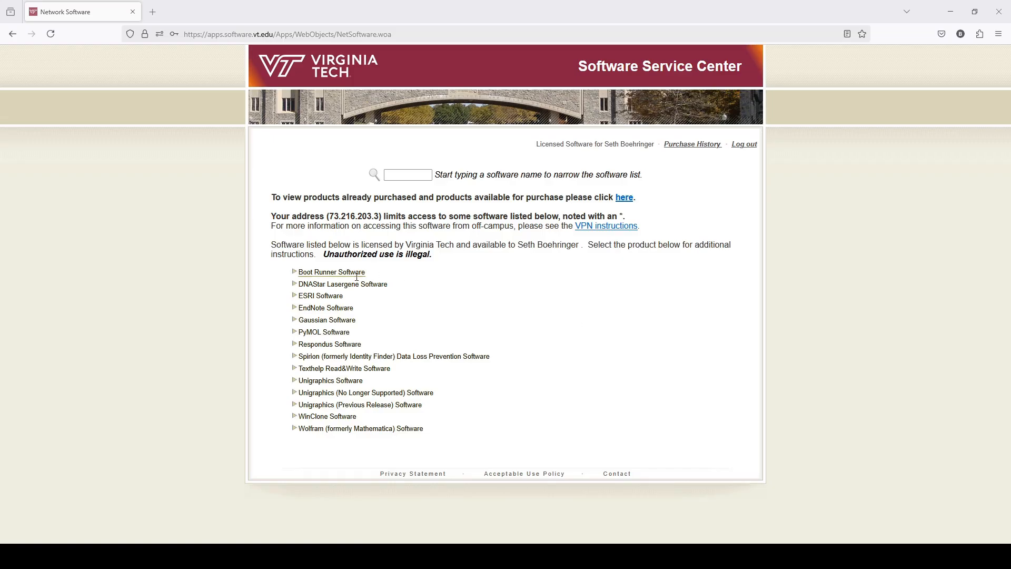
Step: Accept both license agreement terms for PyMOL 3.0.3 for Windows and download its installer
{"action": "left_click", "coordinate": [295, 333]}
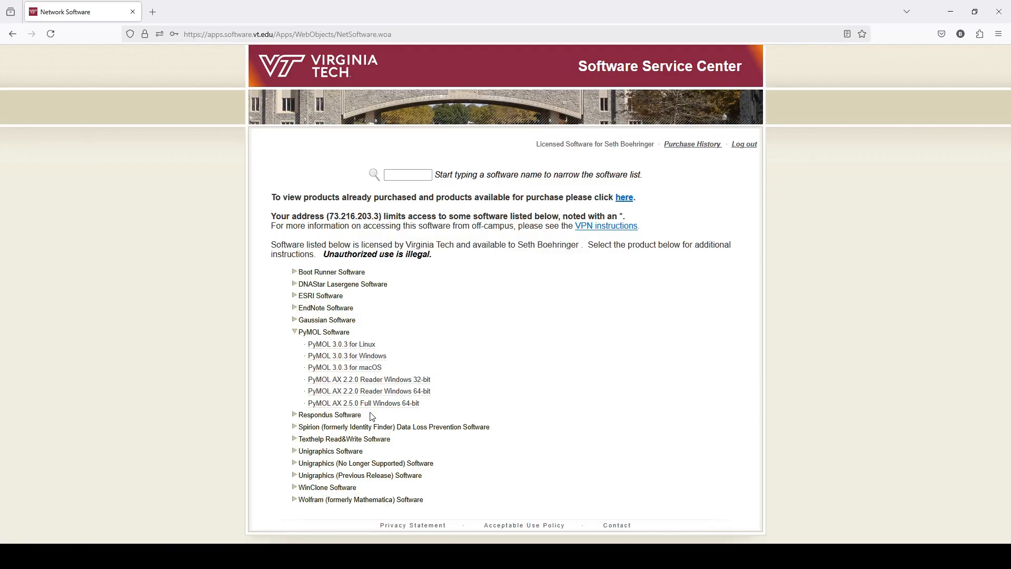
{"action": "left_click", "coordinate": [362, 356]}
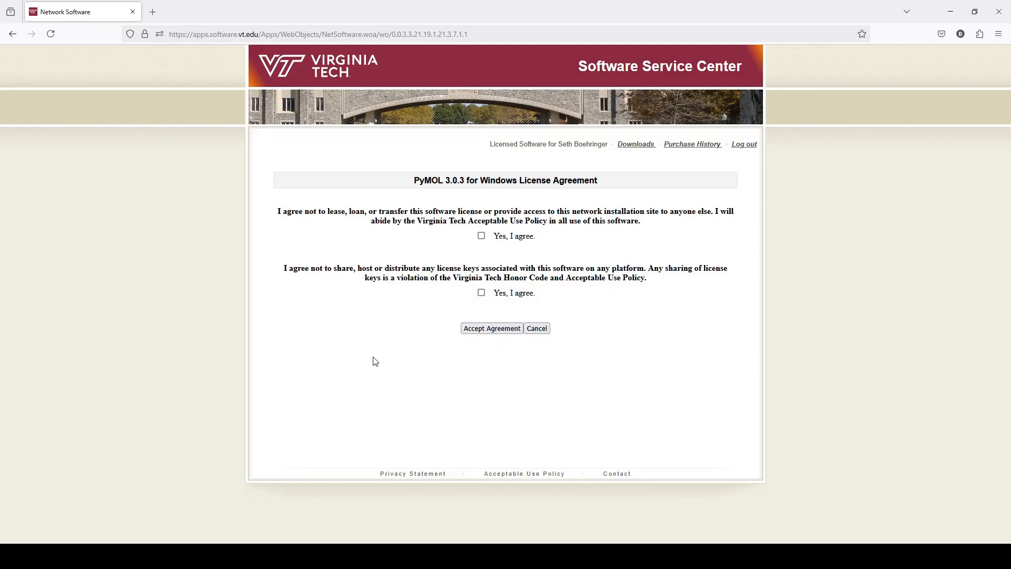
{"action": "left_click", "coordinate": [482, 236]}
{"action": "left_click", "coordinate": [482, 293]}
{"action": "left_click", "coordinate": [493, 329]}
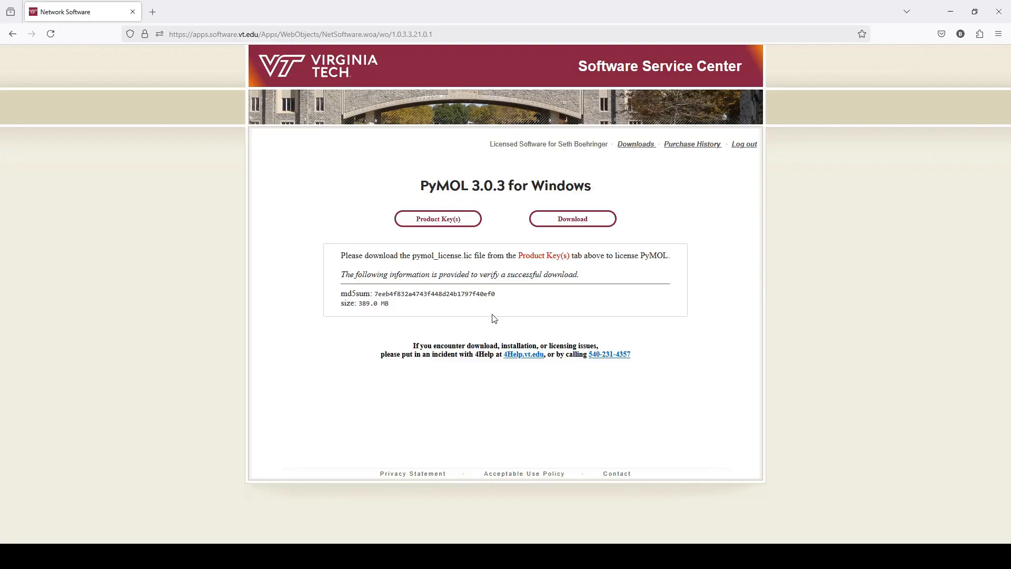
{"action": "left_click", "coordinate": [598, 225]}
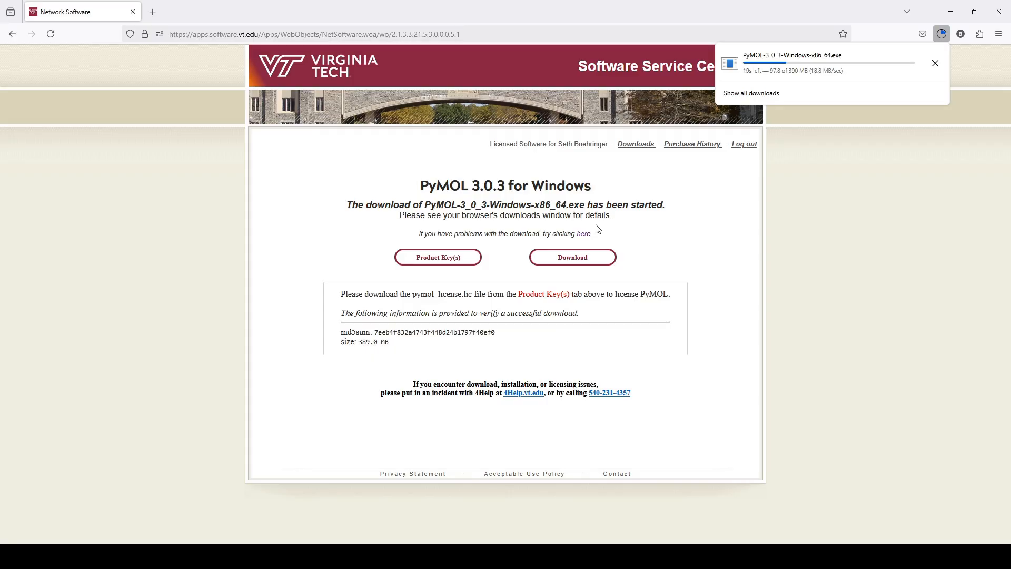
Step: Save the linked product key file to the Downloads folder as pymol_license.lic
{"action": "left_click", "coordinate": [472, 263]}
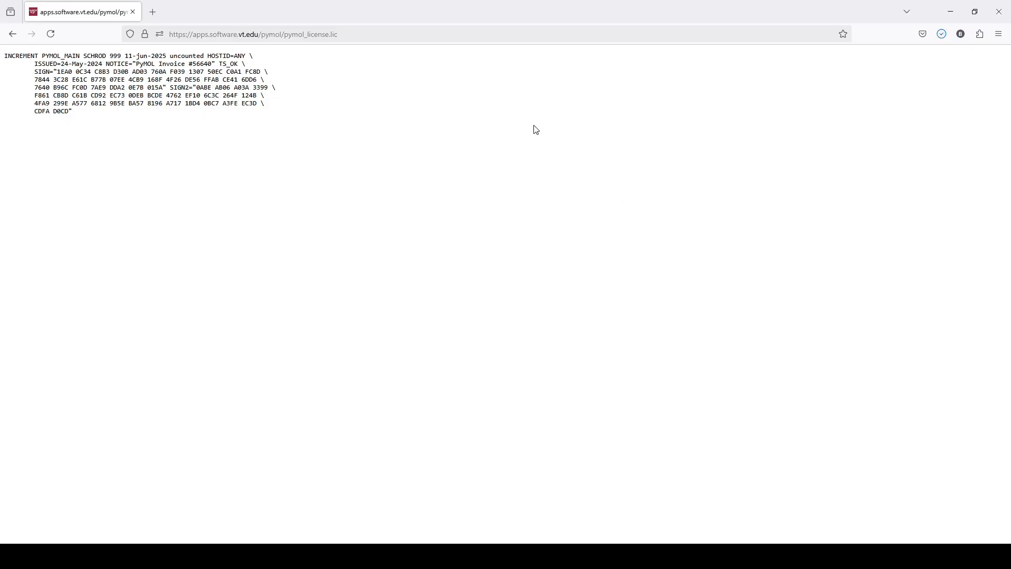
{"action": "left_click", "coordinate": [13, 34]}
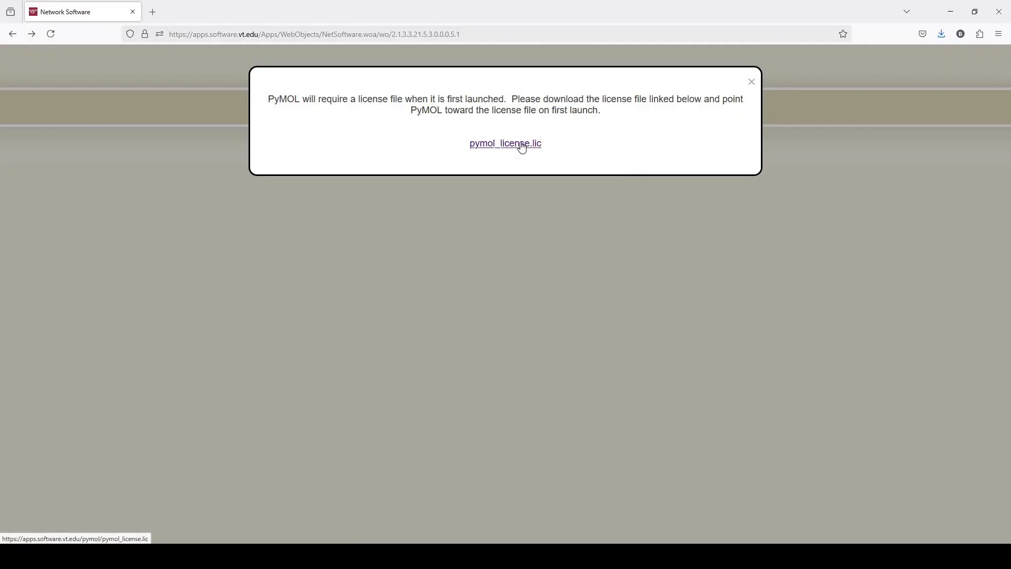
{"action": "right_click", "coordinate": [522, 146]}
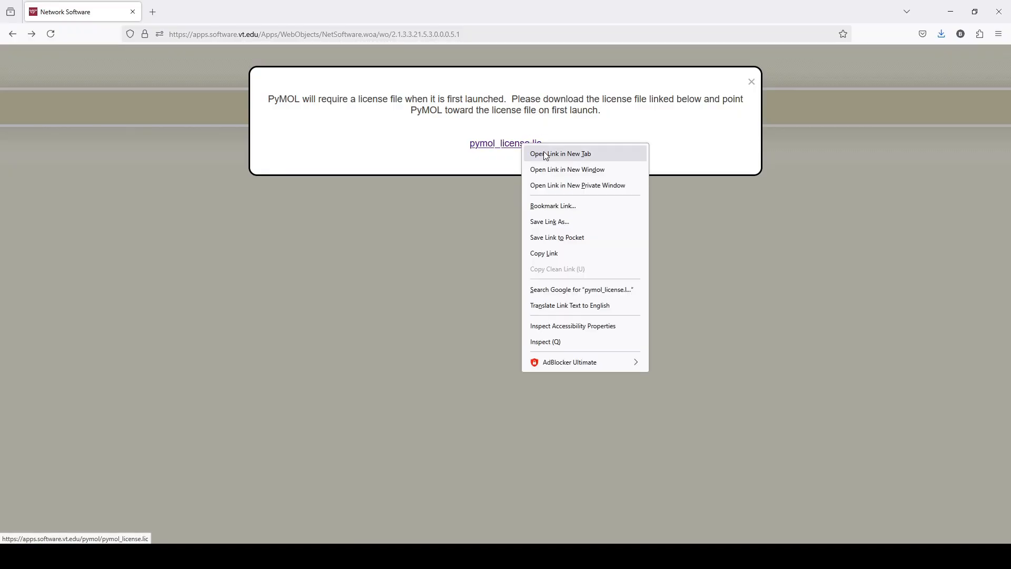
{"action": "left_click", "coordinate": [579, 226]}
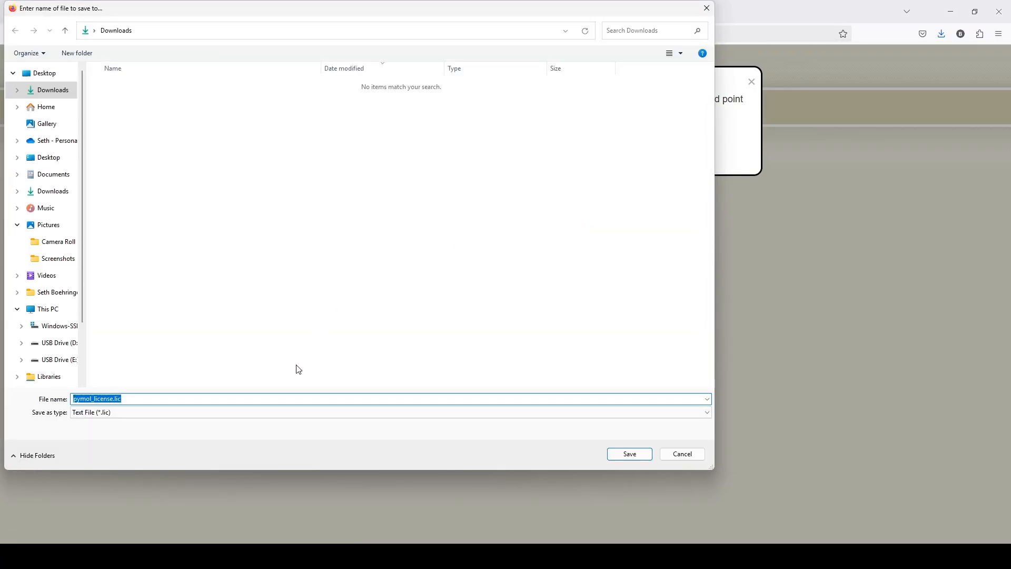
{"action": "left_click", "coordinate": [630, 454]}
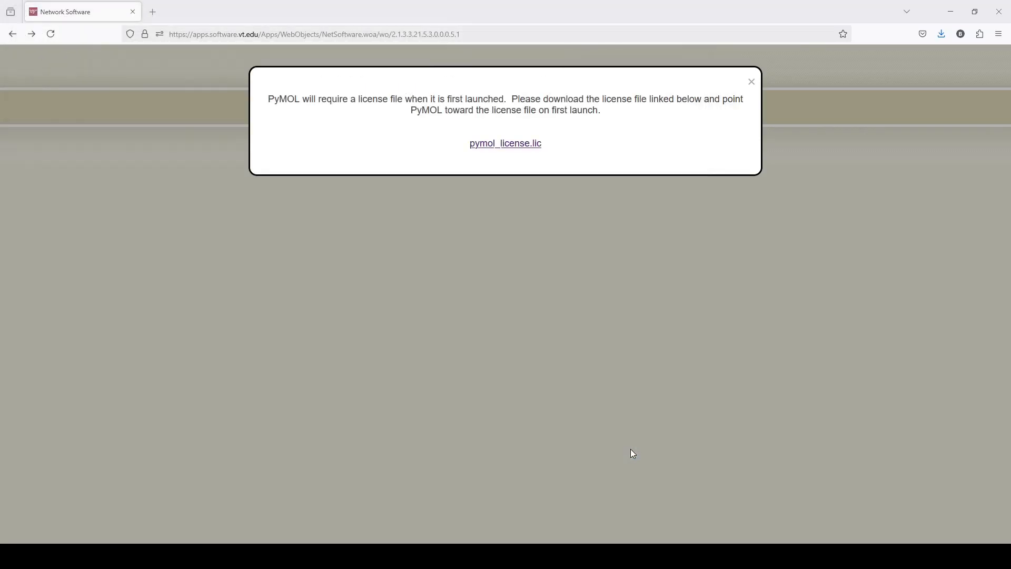
Step: Show the downloaded PyMOL-3_0_3-Windows-x86_64.exe in its folder and run it
{"action": "left_click", "coordinate": [942, 34]}
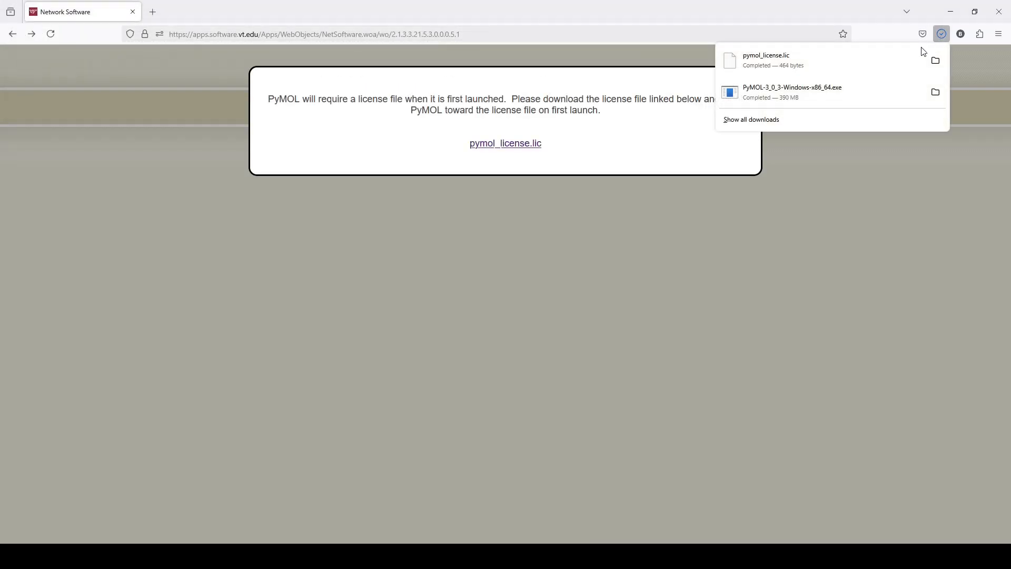
{"action": "right_click", "coordinate": [850, 93]}
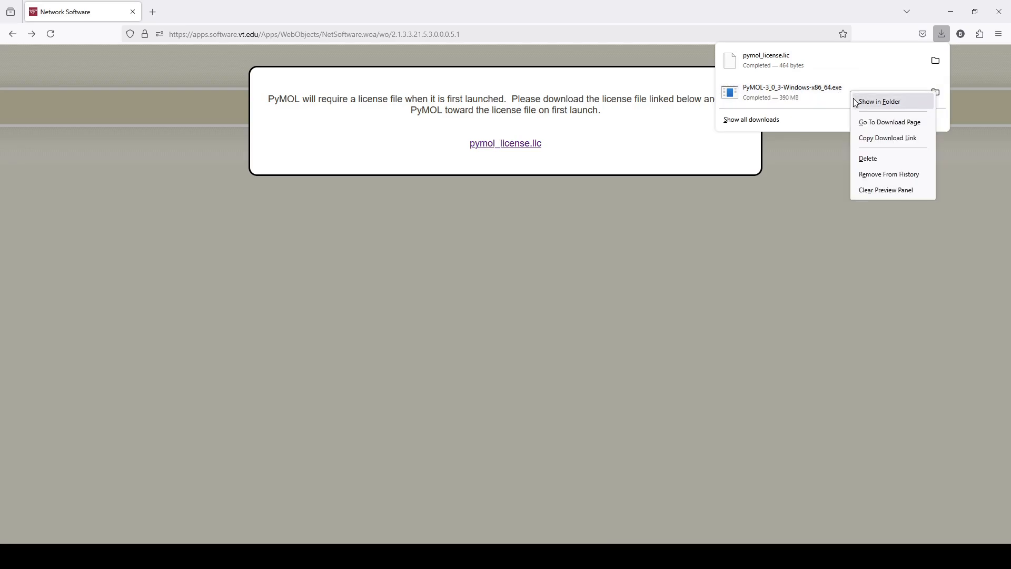
{"action": "left_click", "coordinate": [855, 101]}
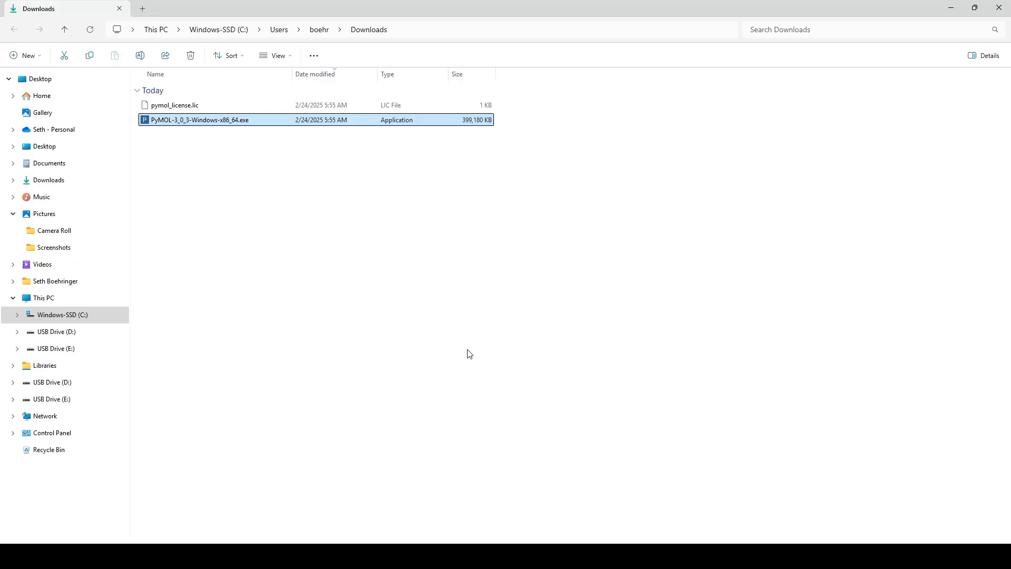
{"action": "double_click", "coordinate": [283, 120]}
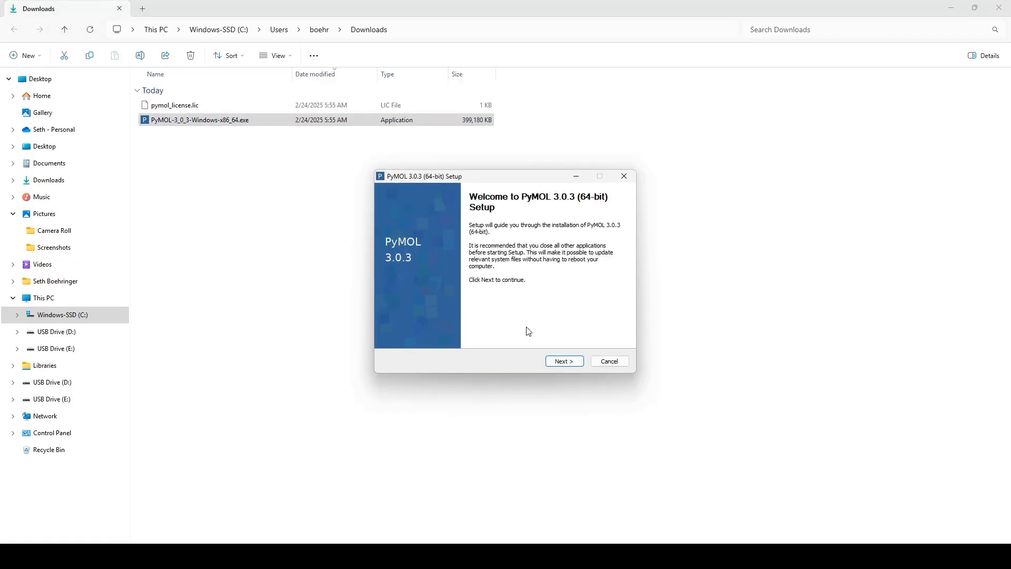
Step: Install PyMOL for Just Me with the default destination folder and advanced options, and finish the setup
{"action": "left_click", "coordinate": [569, 360]}
{"action": "left_click", "coordinate": [565, 361]}
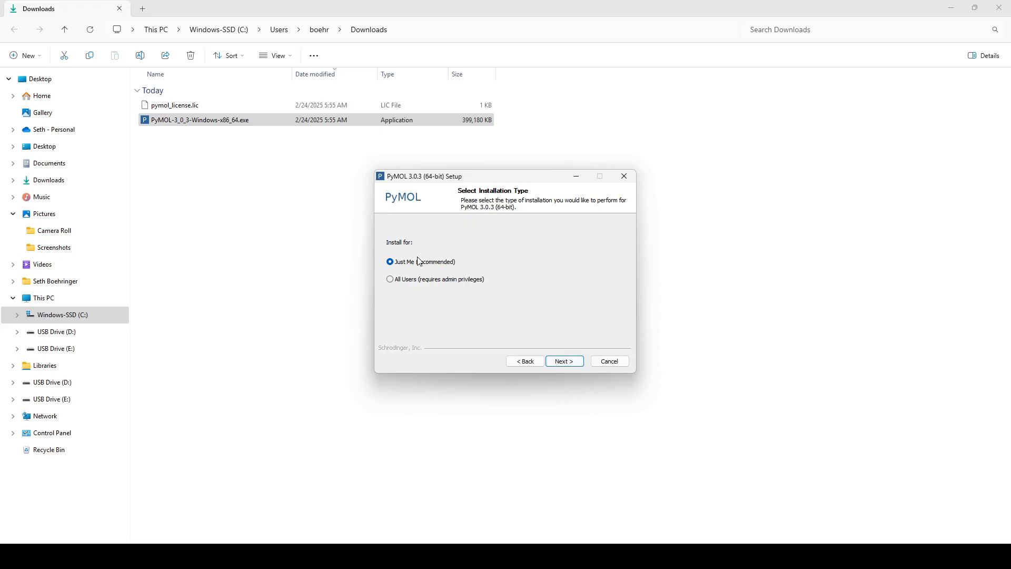
{"action": "left_click", "coordinate": [564, 362]}
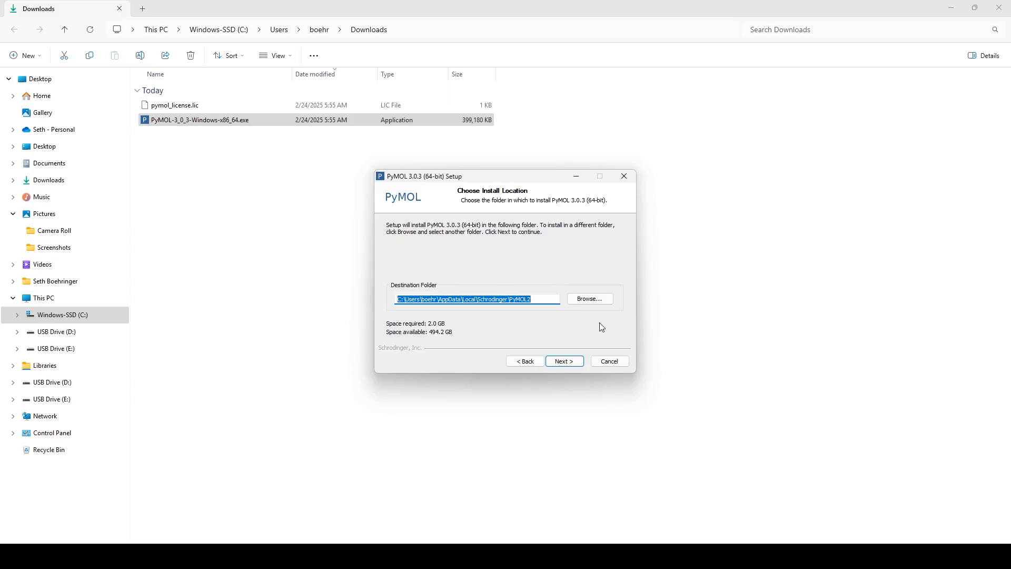
{"action": "left_click", "coordinate": [569, 363]}
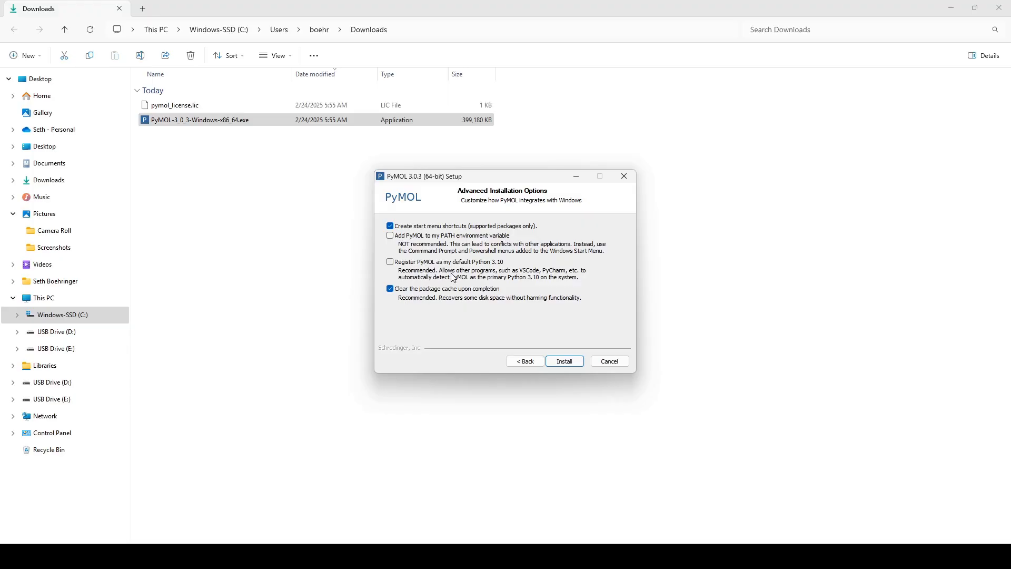
{"action": "left_click", "coordinate": [565, 361]}
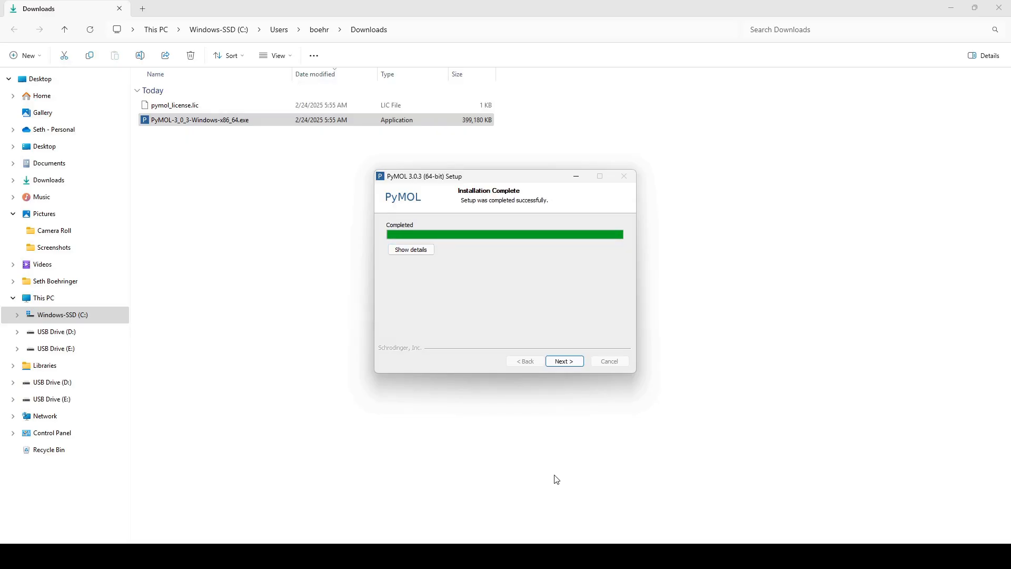
{"action": "left_click", "coordinate": [566, 363]}
{"action": "left_click", "coordinate": [566, 362]}
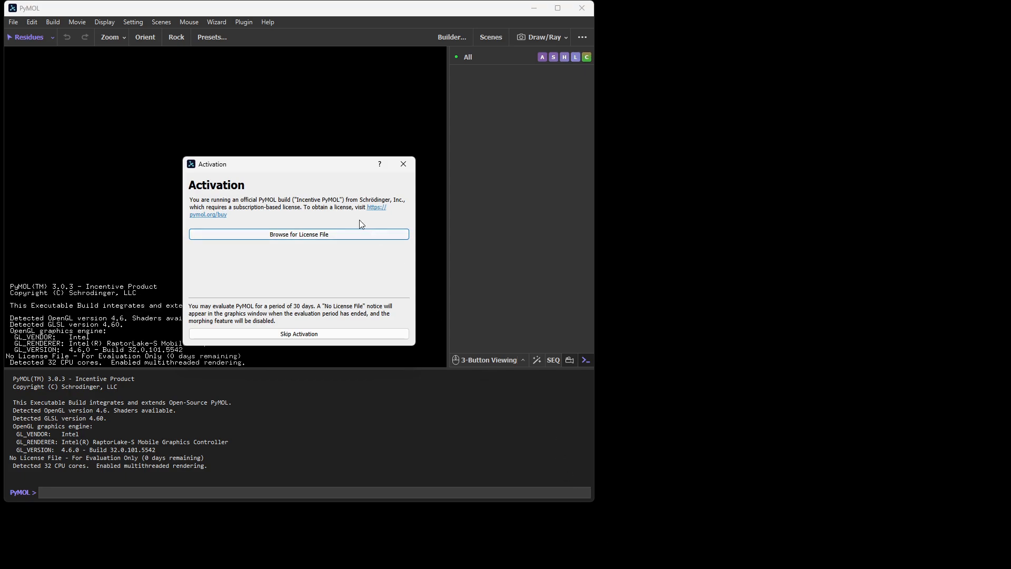
Step: Activate PyMOL with the pymol_license.lic file from the Downloads folder
{"action": "left_click", "coordinate": [318, 235]}
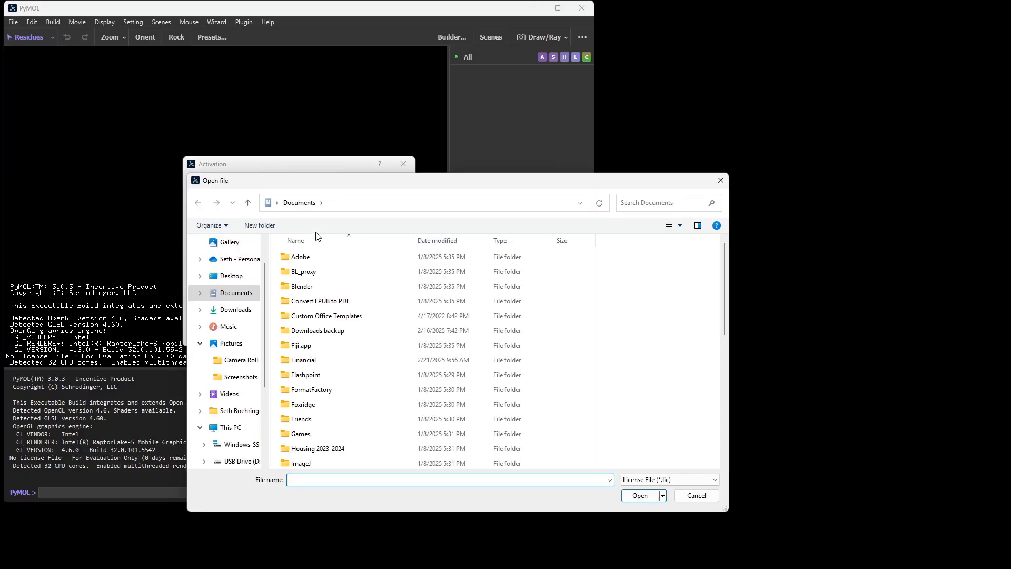
{"action": "left_click", "coordinate": [235, 309]}
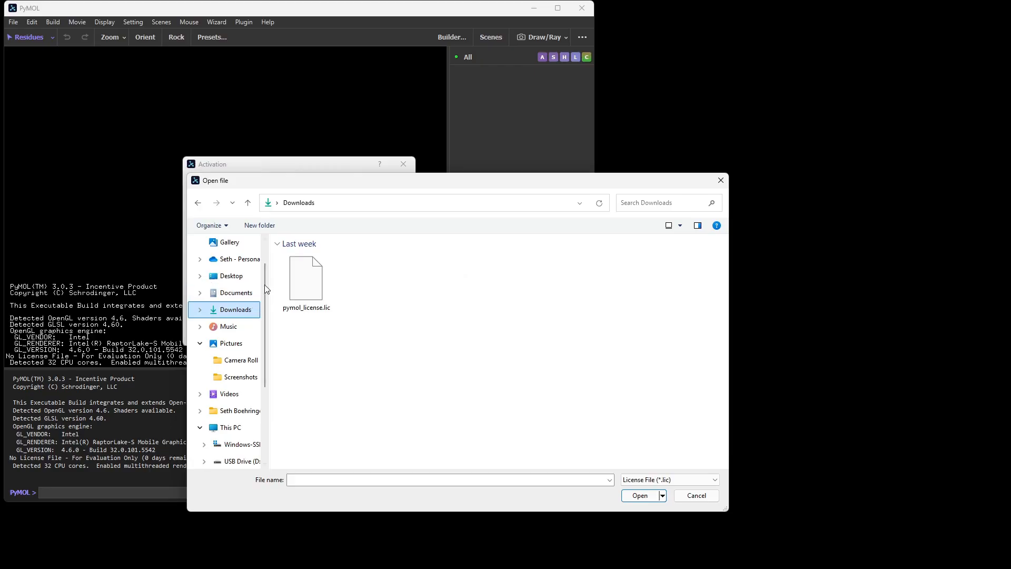
{"action": "double_click", "coordinate": [303, 286]}
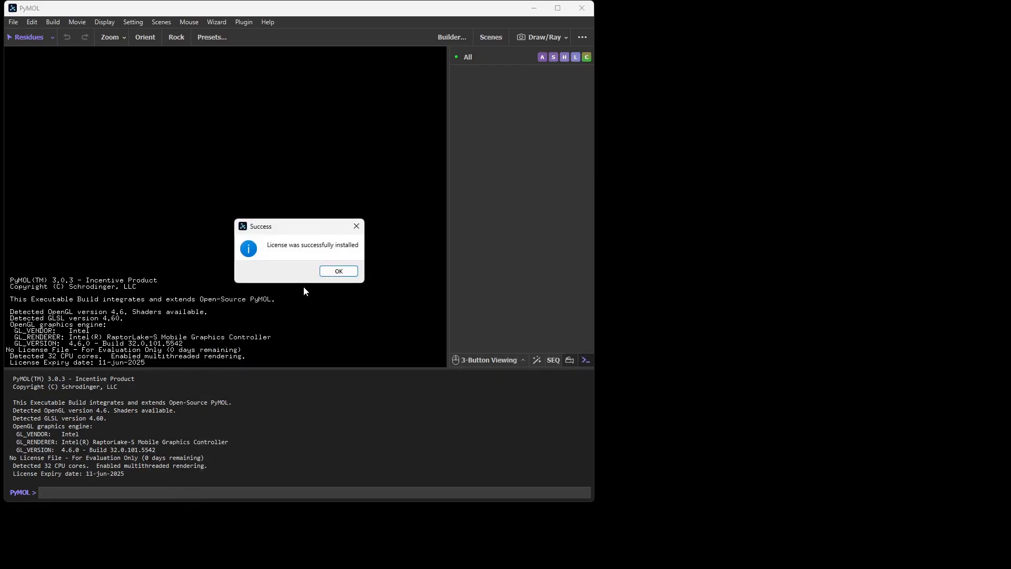
{"action": "left_click", "coordinate": [341, 268]}
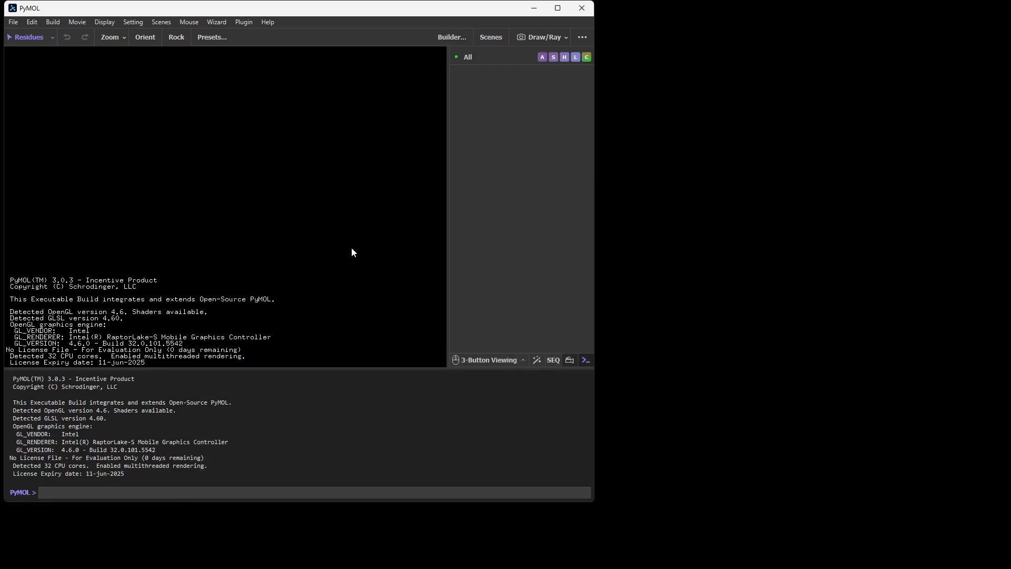
Step: Maximize the PyMOL window and register the recommended file extensions with the program
{"action": "left_click", "coordinate": [559, 8]}
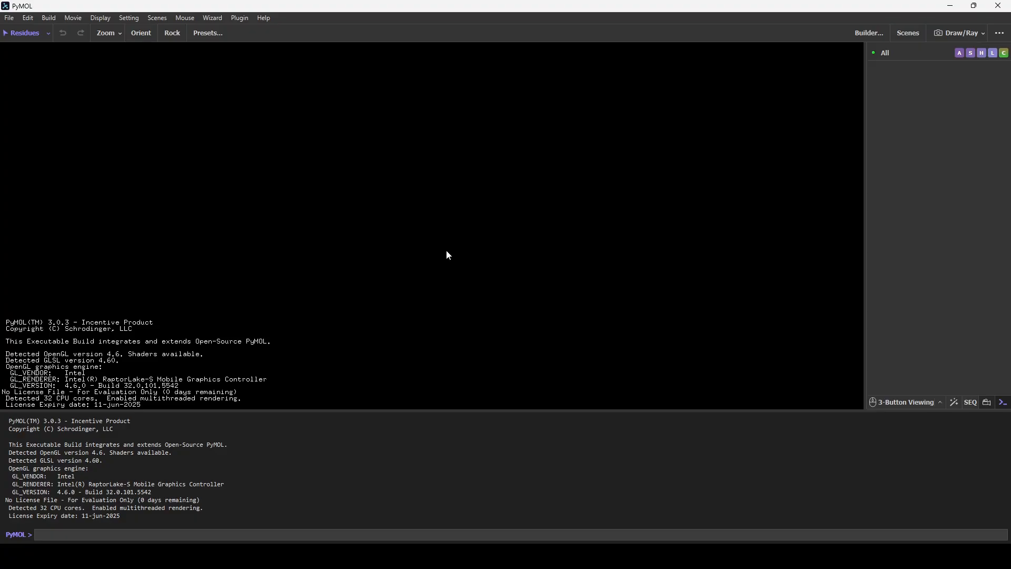
{"action": "left_click", "coordinate": [129, 18]}
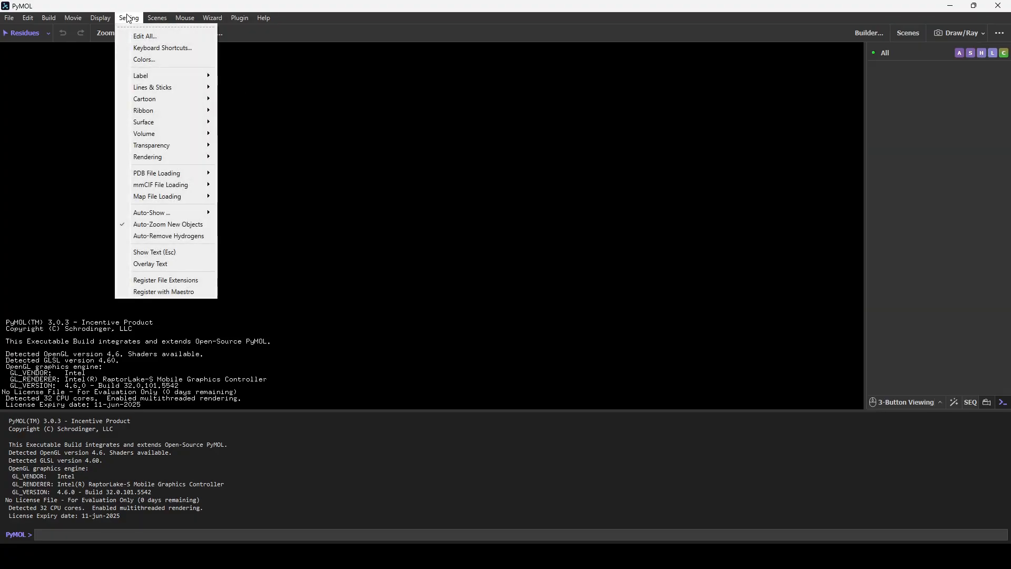
{"action": "left_click", "coordinate": [186, 281]}
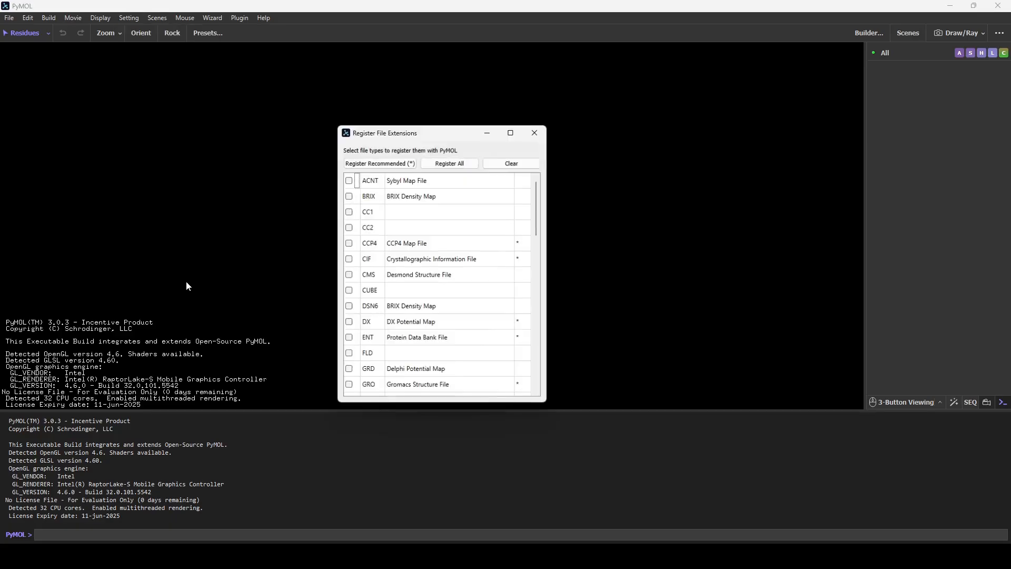
{"action": "left_click", "coordinate": [405, 164]}
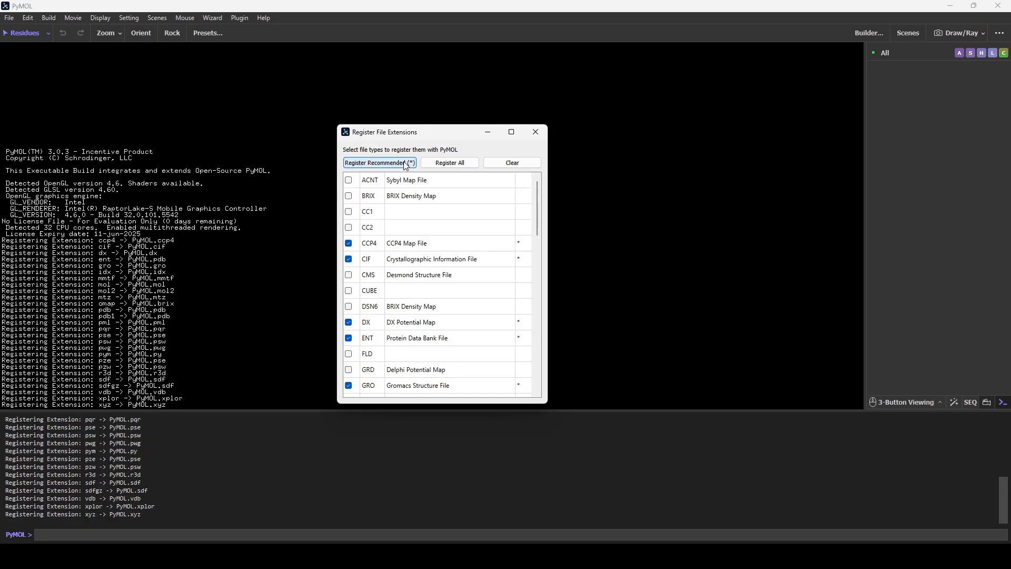
{"action": "left_click", "coordinate": [533, 132]}
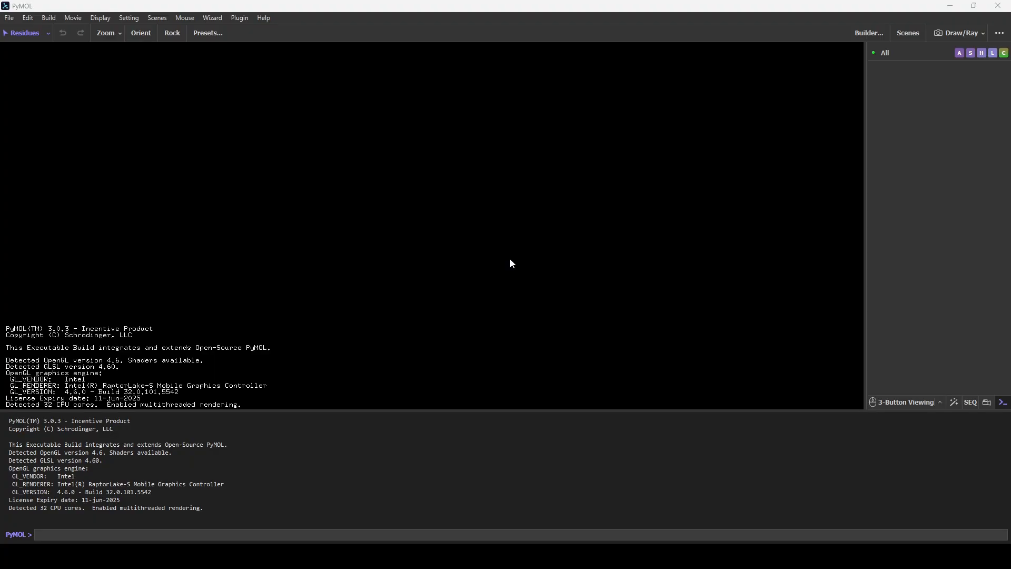
{"action": "left_click", "coordinate": [9, 19]}
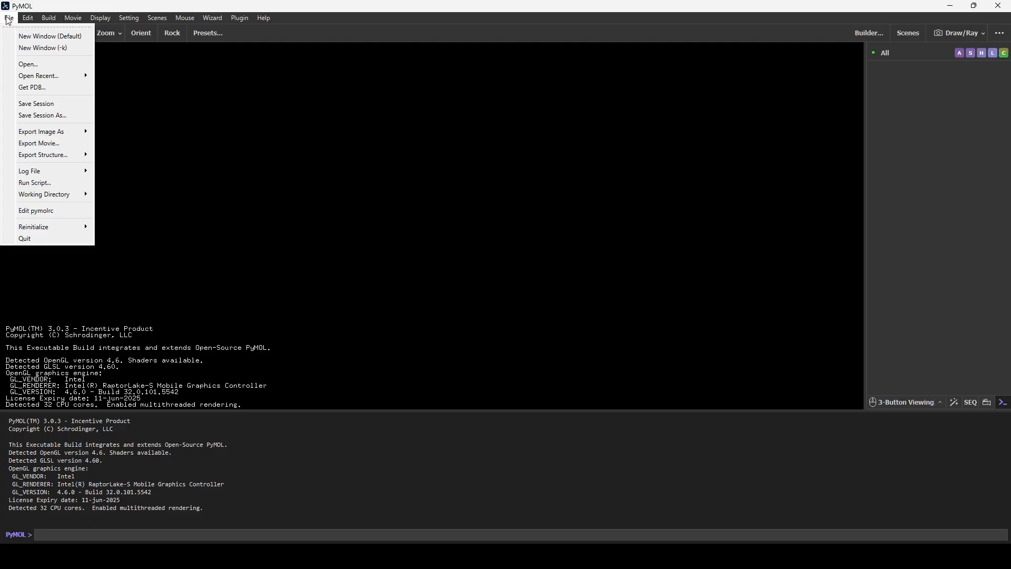
{"action": "mouse_move", "coordinate": [28, 20]}
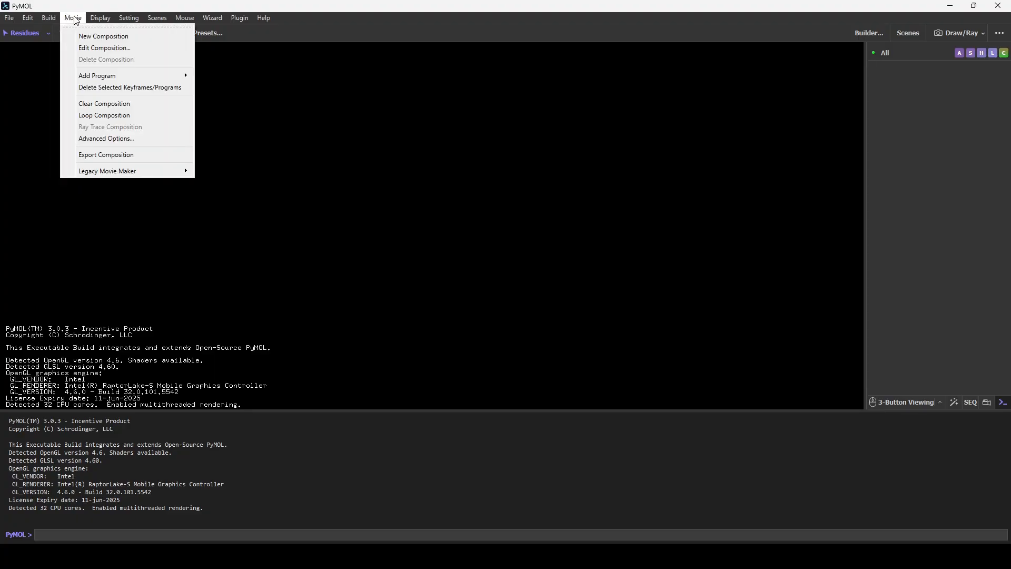
{"action": "left_click", "coordinate": [100, 19]}
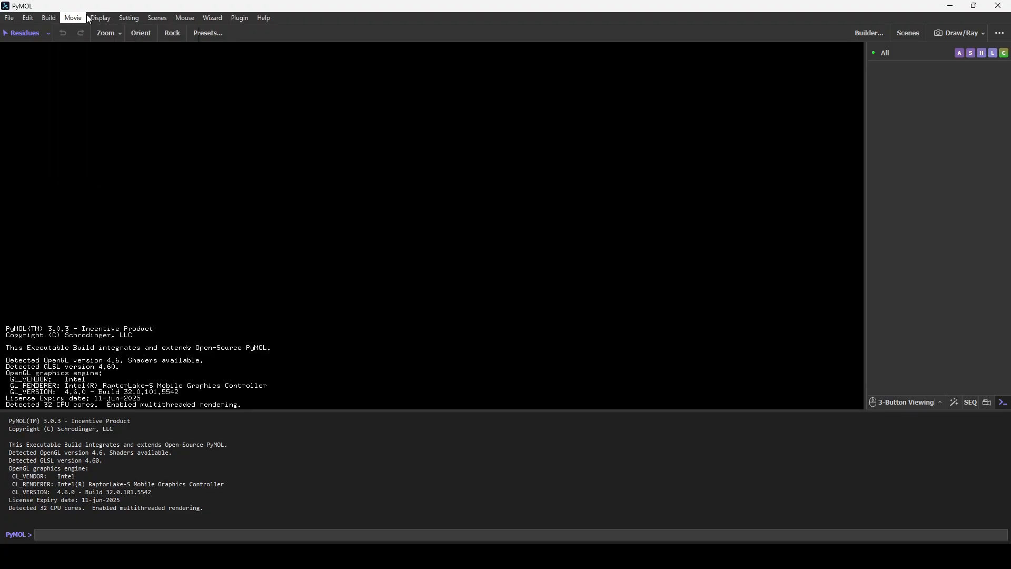
{"action": "left_click", "coordinate": [102, 19]}
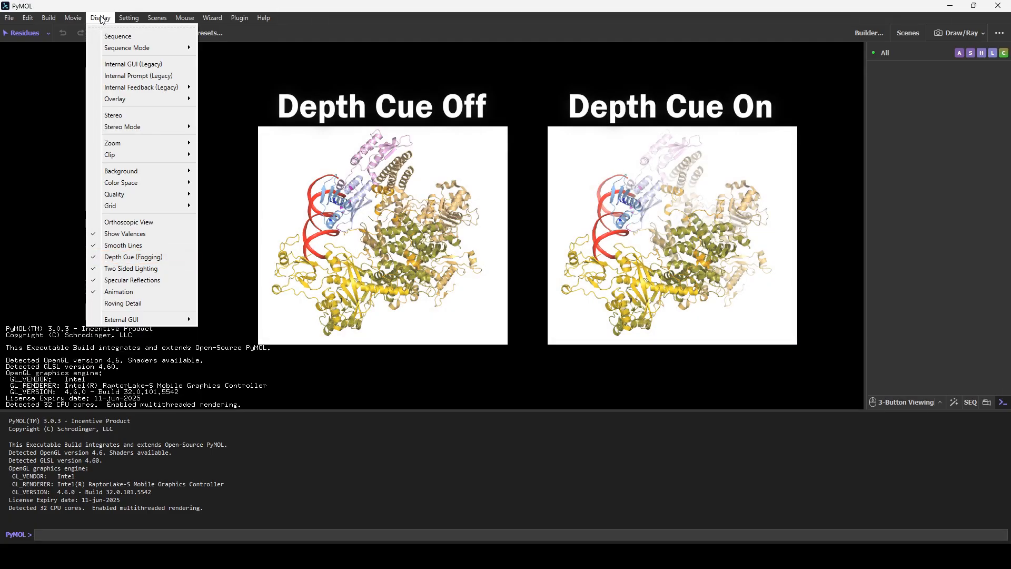
{"action": "mouse_move", "coordinate": [130, 21]}
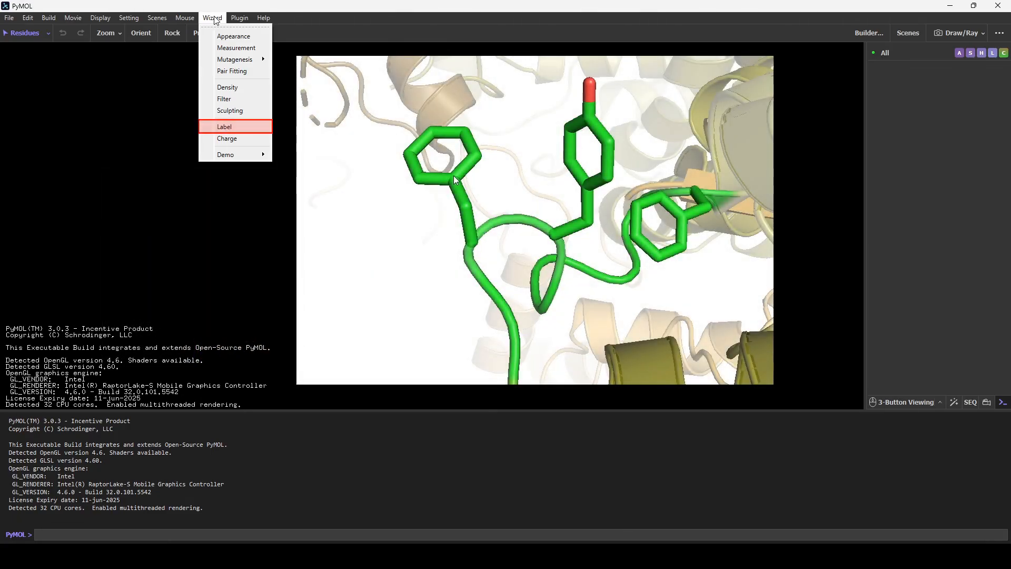
{"action": "left_click", "coordinate": [453, 183]}
{"action": "left_click", "coordinate": [599, 182]}
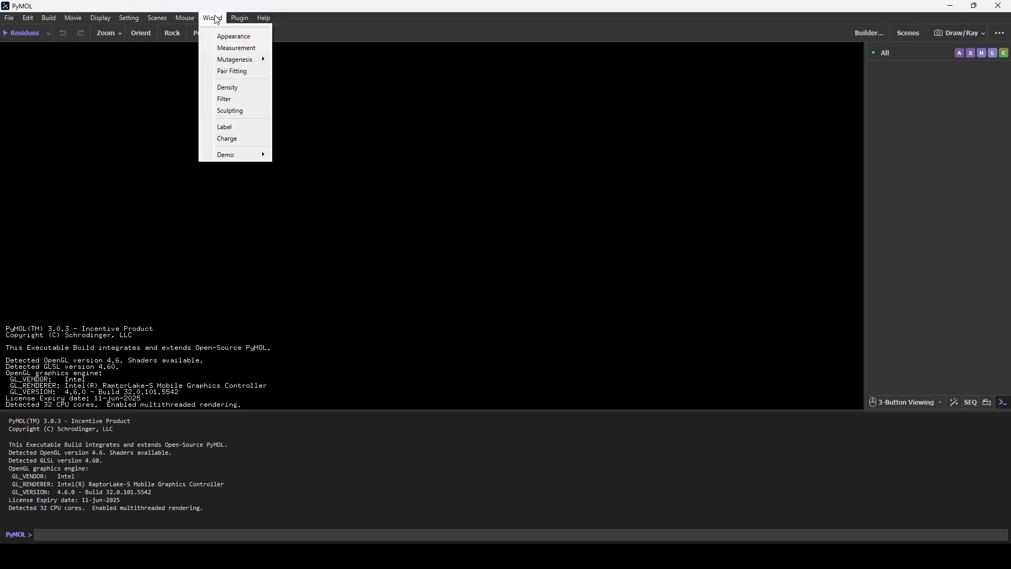
{"action": "left_click", "coordinate": [218, 20]}
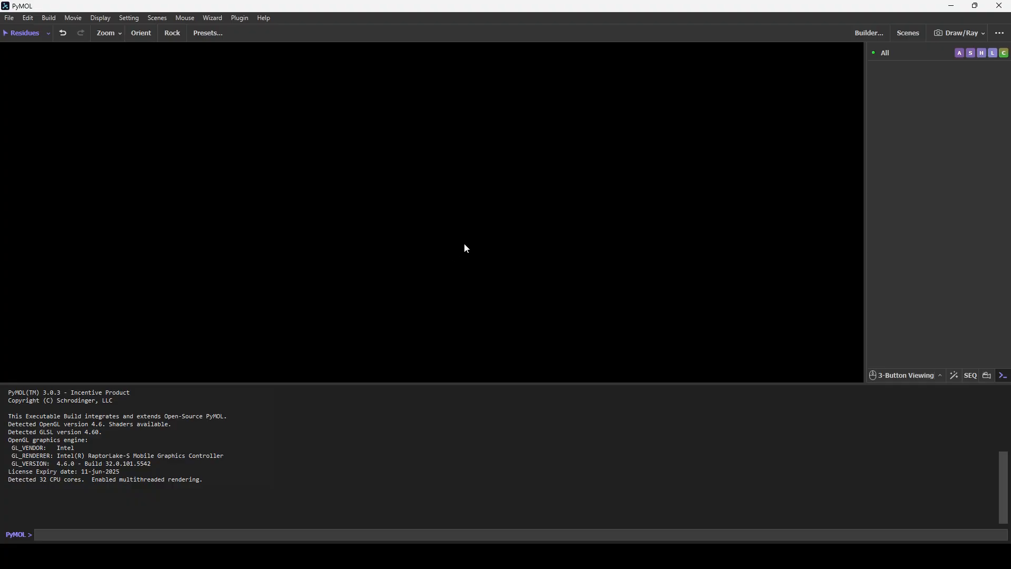
Step: Download the PDB structure with PDB ID 1EMA using Get PDB, without chain, assembly or map options
{"action": "left_click", "coordinate": [9, 18]}
{"action": "left_click", "coordinate": [21, 87]}
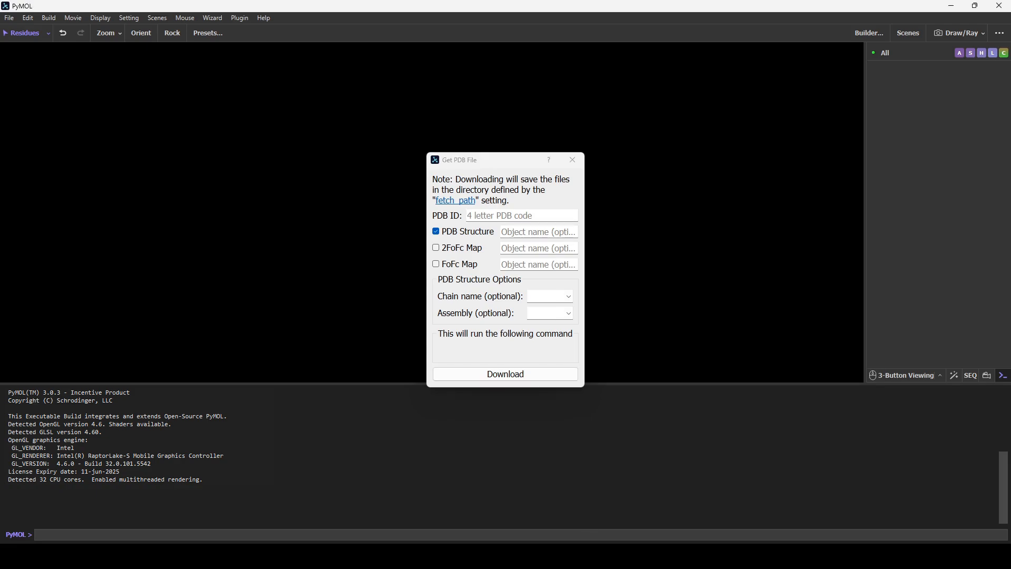
{"action": "left_click", "coordinate": [484, 217]}
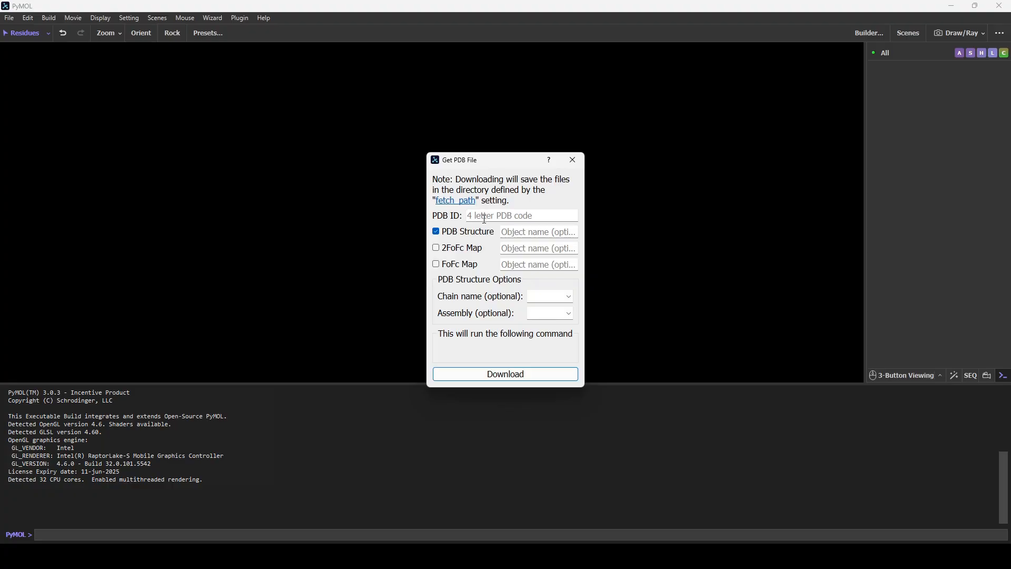
{"action": "right_click", "coordinate": [485, 219]}
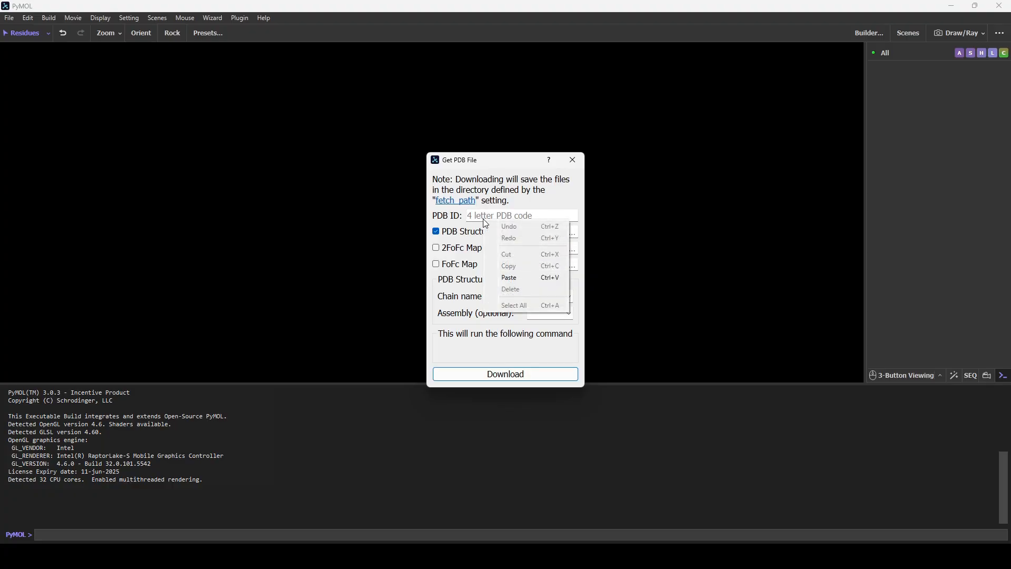
{"action": "left_click", "coordinate": [484, 219]}
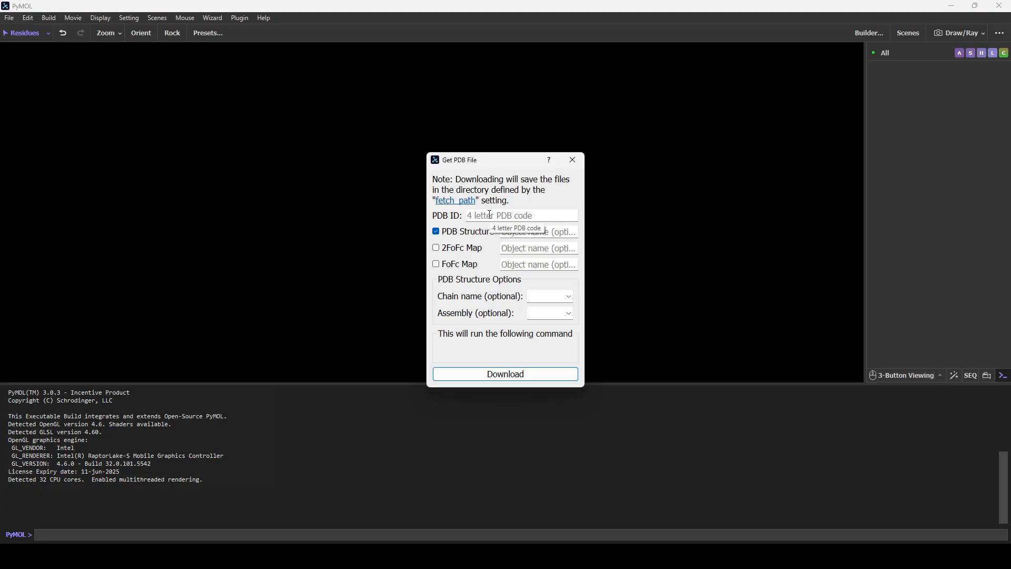
{"action": "type", "text": "1EMA"}
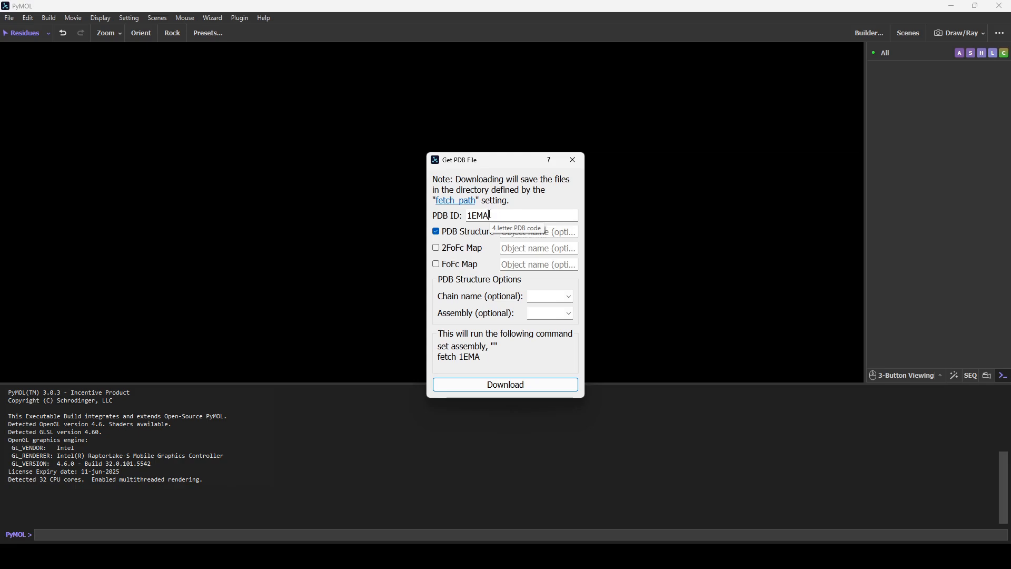
{"action": "left_click", "coordinate": [507, 385]}
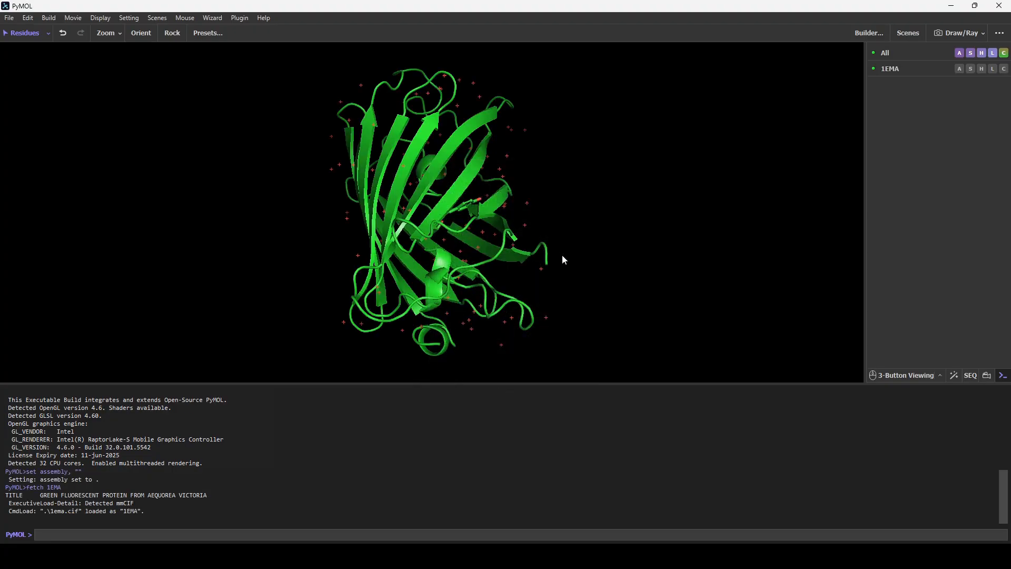
{"action": "left_click_drag", "start_coordinate": [629, 239], "coordinate": [597, 250]}
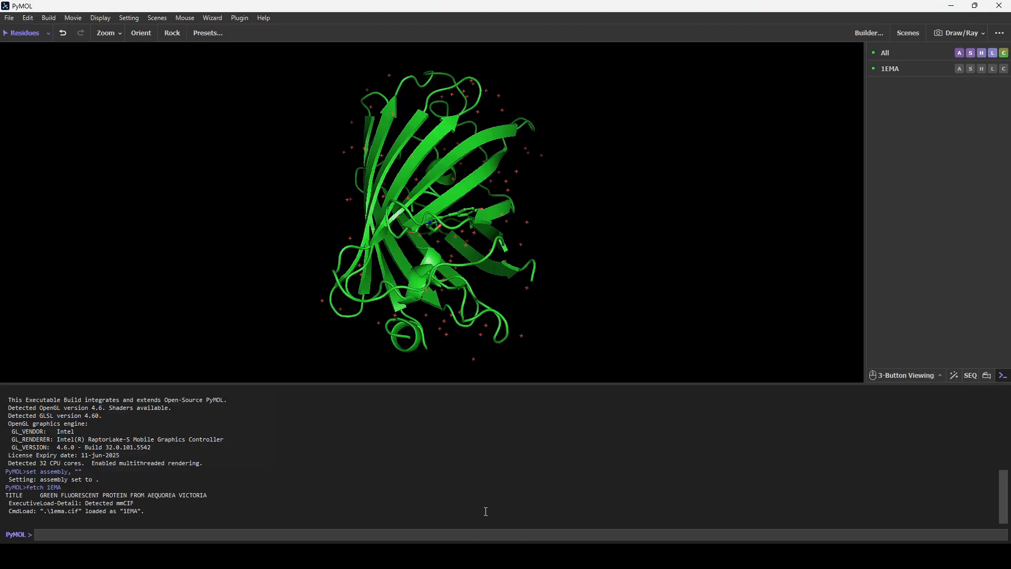
Step: Clear the session with the command "delete all" and load the protein with "fetch 1ema"
{"action": "type", "text": "delete all"}
{"action": "key", "text": "Return"}
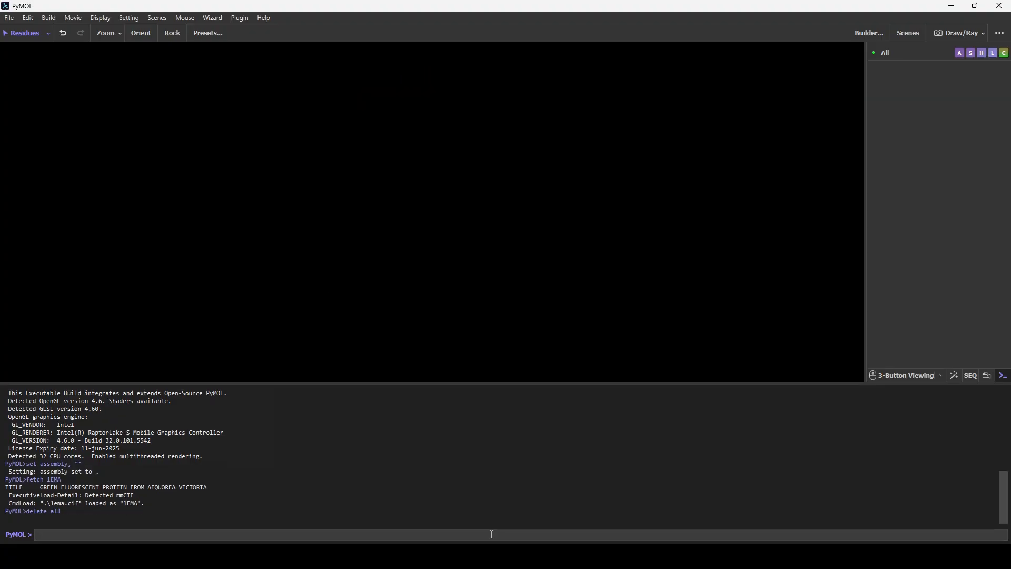
{"action": "type", "text": "fetch 1ema"}
{"action": "key", "text": "Return"}
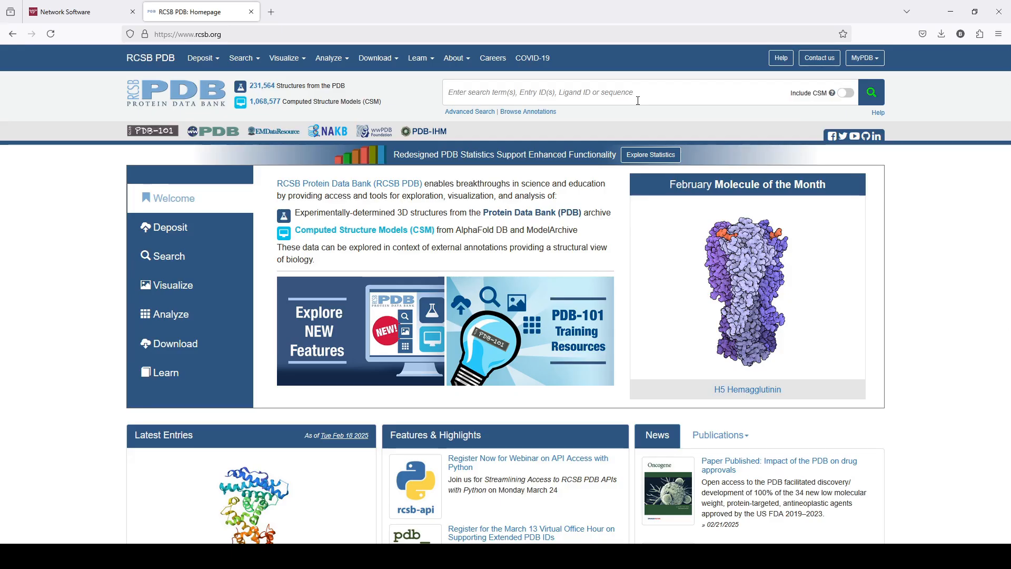
Step: In the browser, search RCSB PDB for 1ema and download its Biological Assembly 1 (PDB - gz) file
{"action": "left_click", "coordinate": [637, 101]}
{"action": "type", "text": "1ema"}
{"action": "key", "text": "Return"}
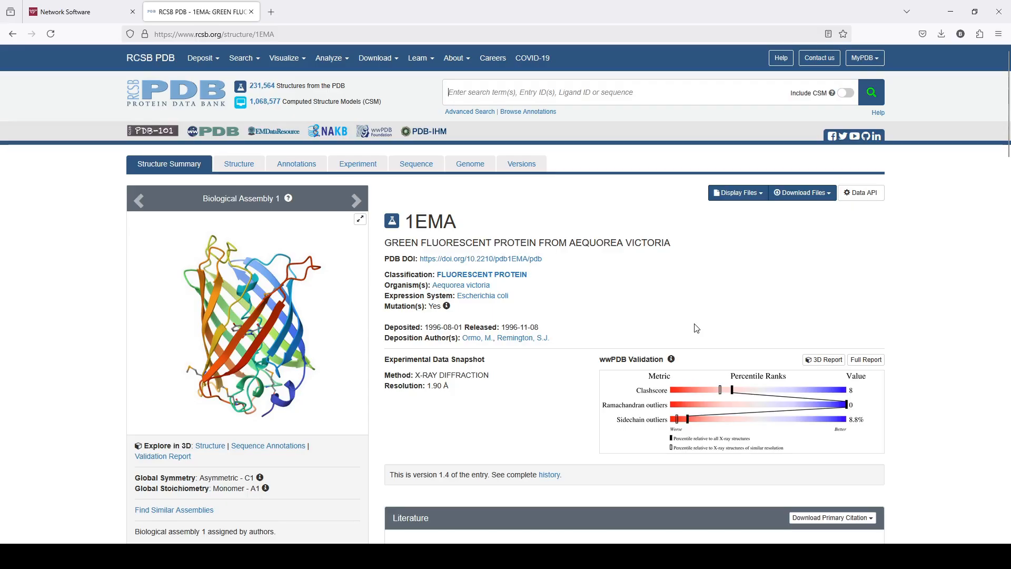
{"action": "left_click", "coordinate": [823, 192]}
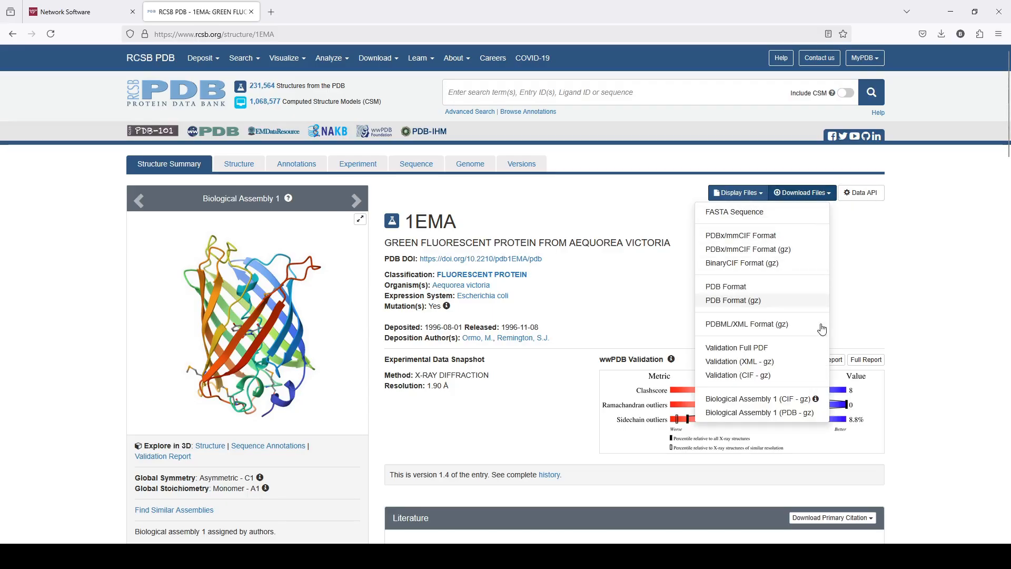
{"action": "left_click", "coordinate": [818, 414]}
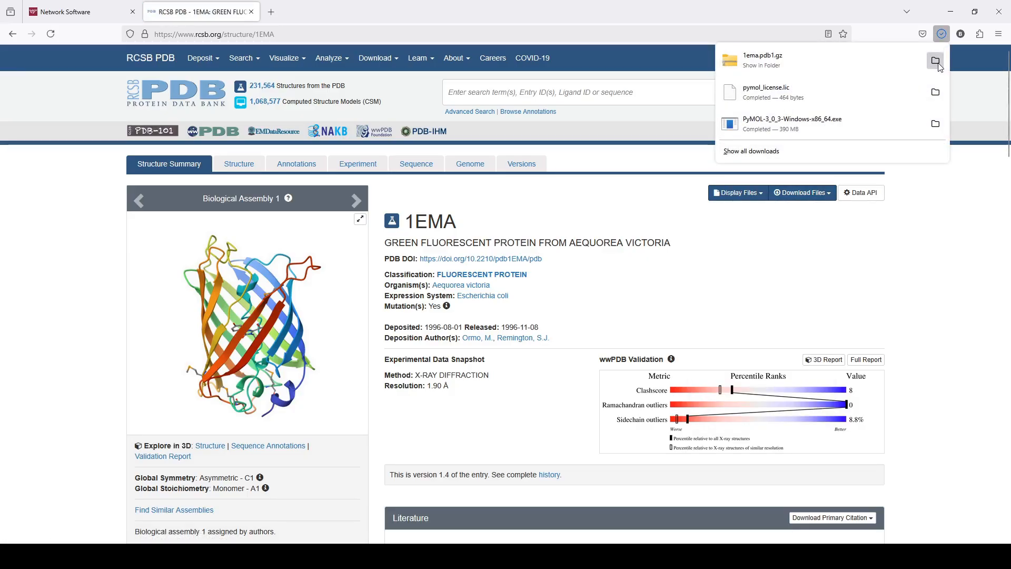
Step: Show the downloaded 1ema.pdb1.gz in its folder and extract it to the default 1ema.pdb1 folder
{"action": "left_click", "coordinate": [936, 61]}
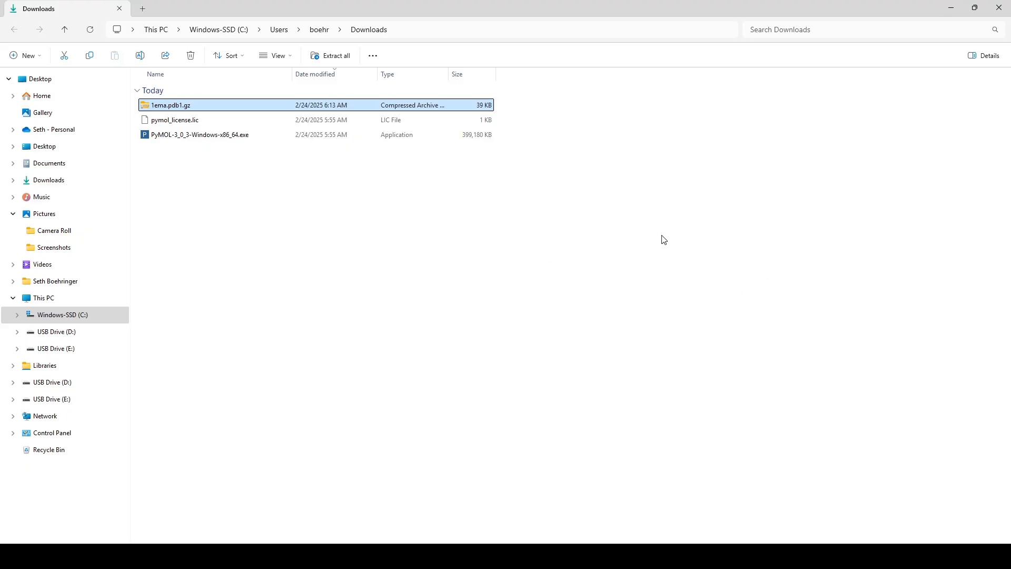
{"action": "right_click", "coordinate": [288, 101]}
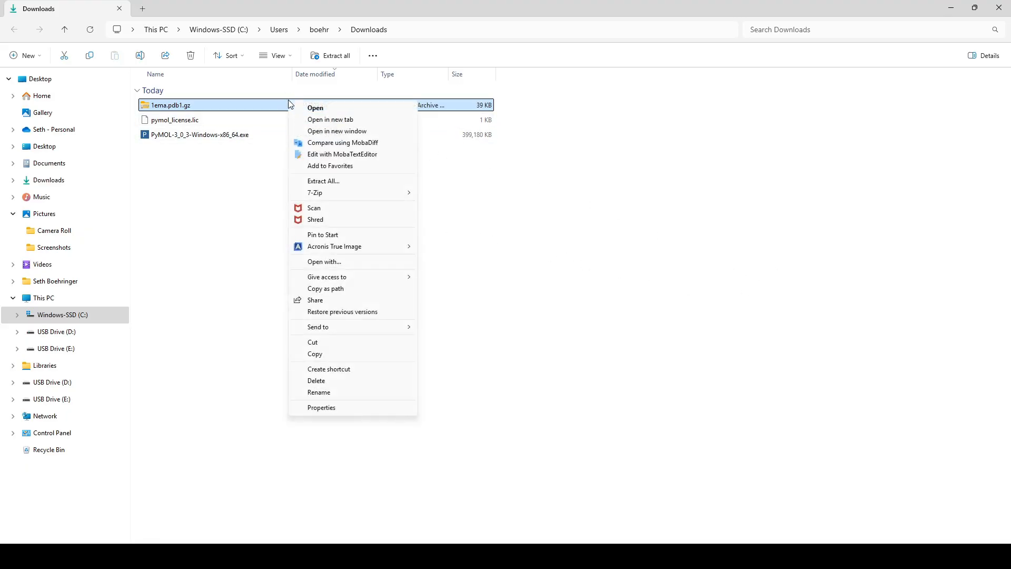
{"action": "left_click", "coordinate": [328, 181]}
{"action": "left_click", "coordinate": [602, 379]}
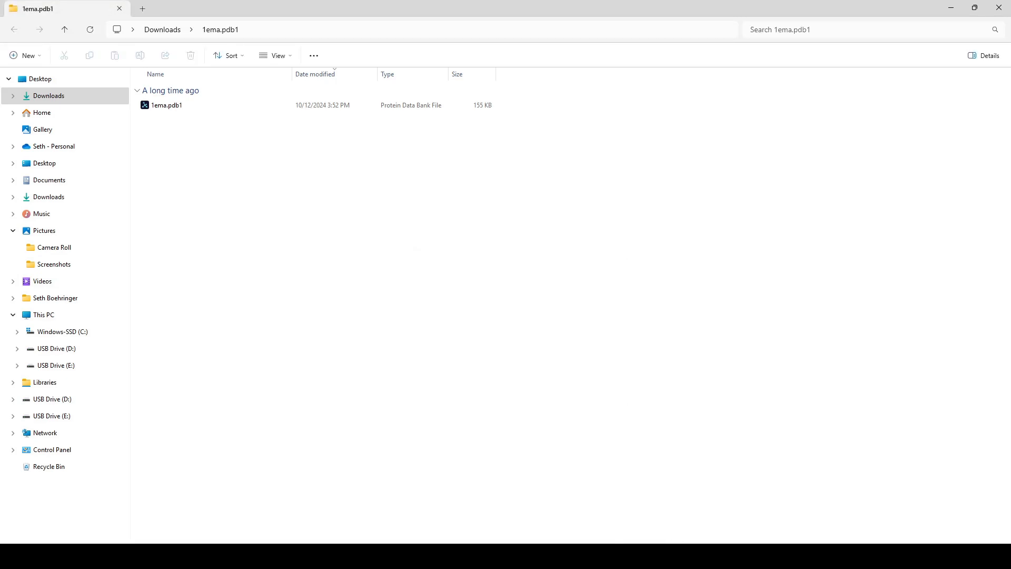
Step: Launch a new maximized PyMOL window and open 1ema.pdb1 from the extracted folder in Downloads
{"action": "left_click", "coordinate": [616, 556]}
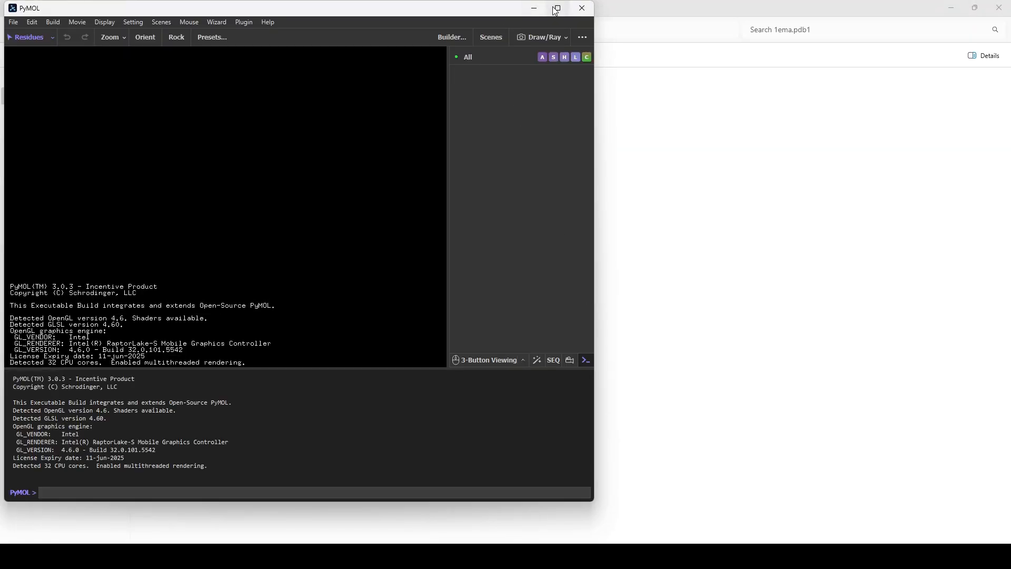
{"action": "left_click", "coordinate": [558, 7]}
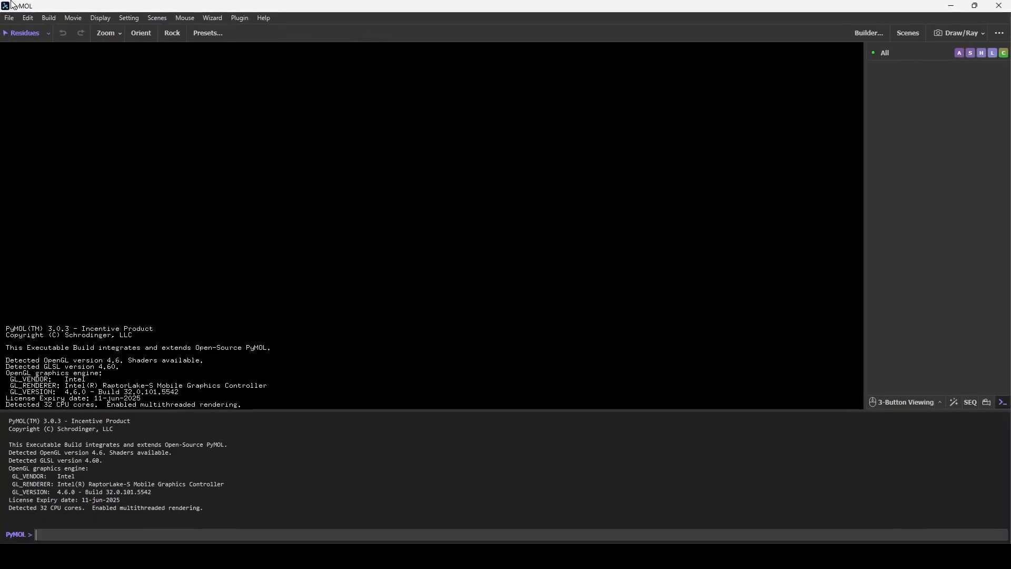
{"action": "left_click", "coordinate": [9, 18]}
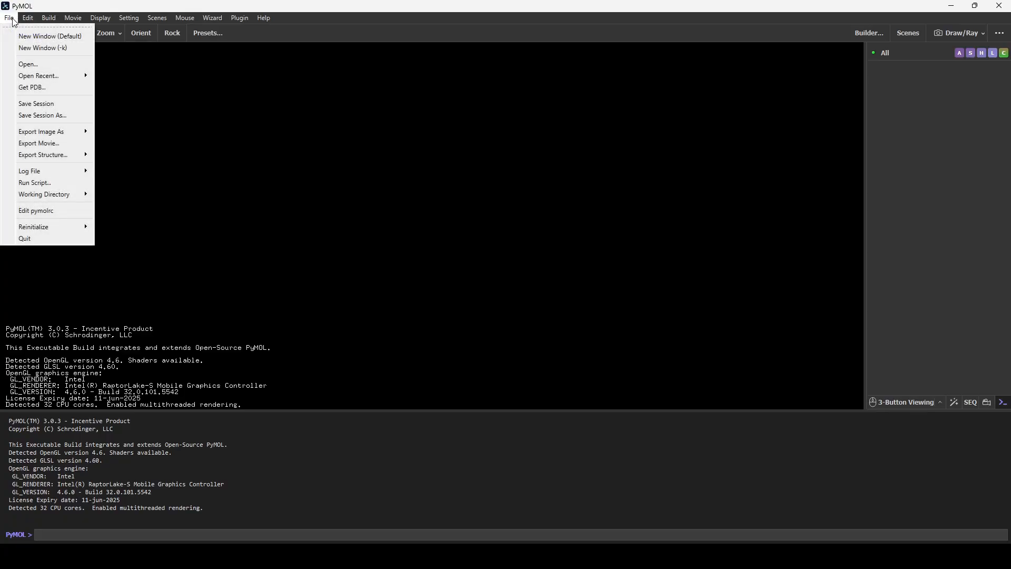
{"action": "left_click", "coordinate": [34, 67]}
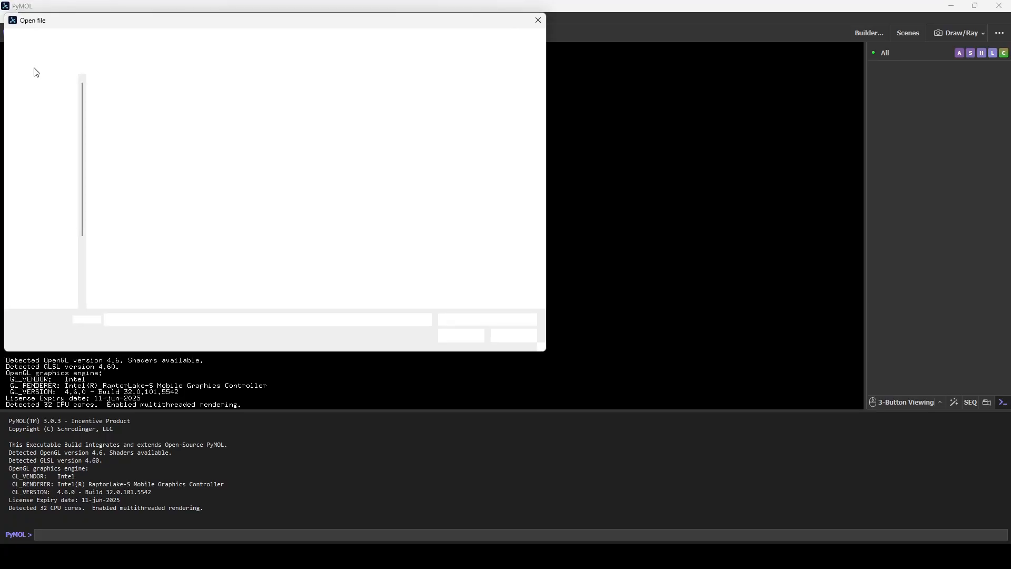
{"action": "left_click", "coordinate": [53, 149]}
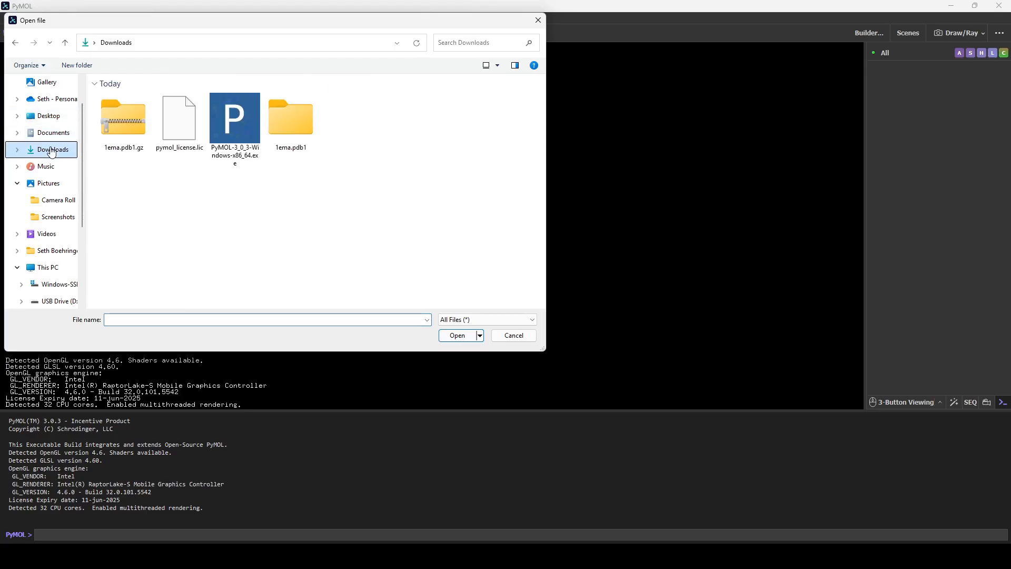
{"action": "double_click", "coordinate": [301, 141]}
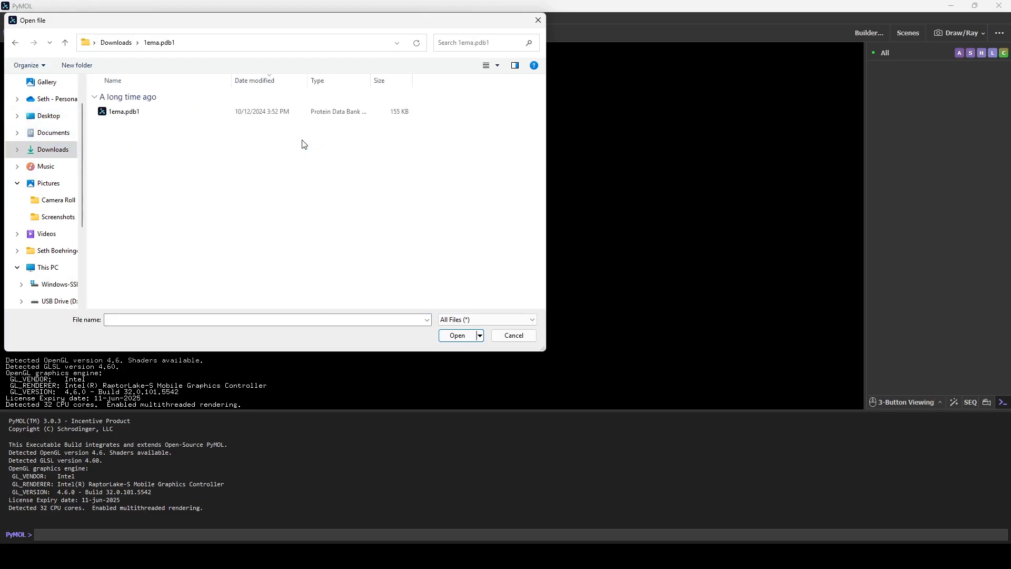
{"action": "double_click", "coordinate": [136, 117]}
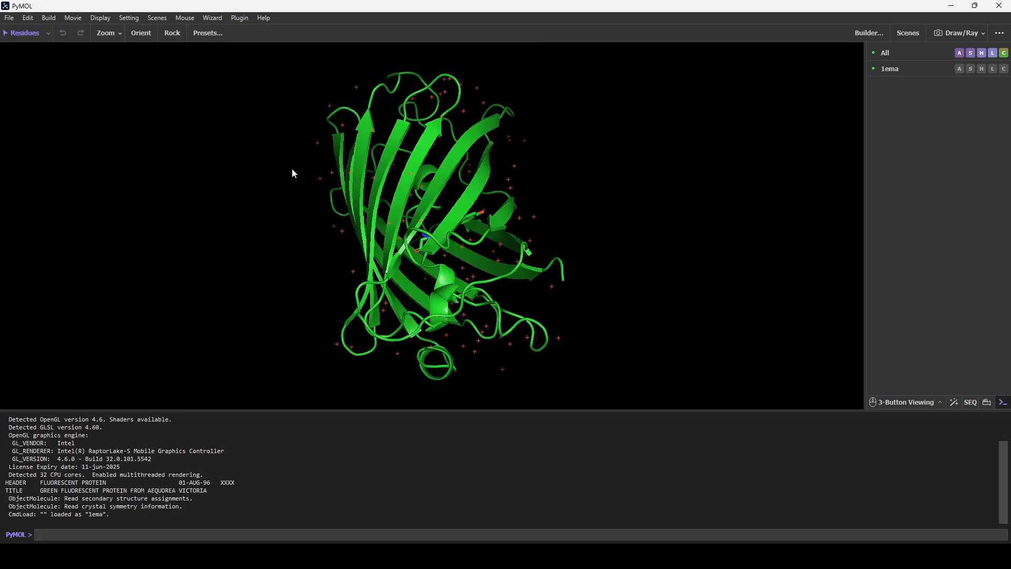
{"action": "left_click_drag", "start_coordinate": [331, 247], "coordinate": [296, 286]}
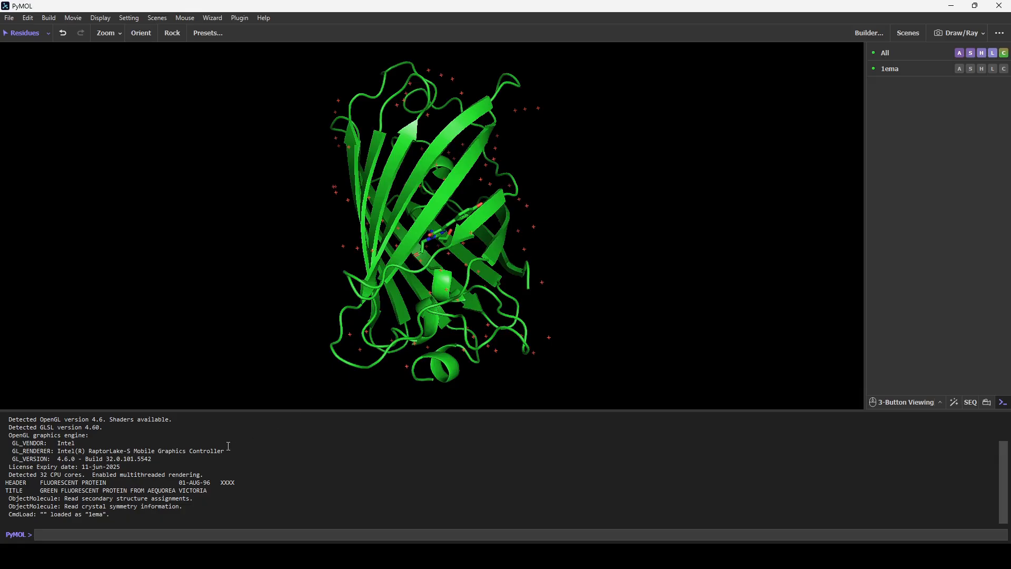
Step: Clear the session with "delete all" and load 1ema.pdb1 into the viewer straight from its File Explorer folder
{"action": "type", "text": "delete all"}
{"action": "key", "text": "Return"}
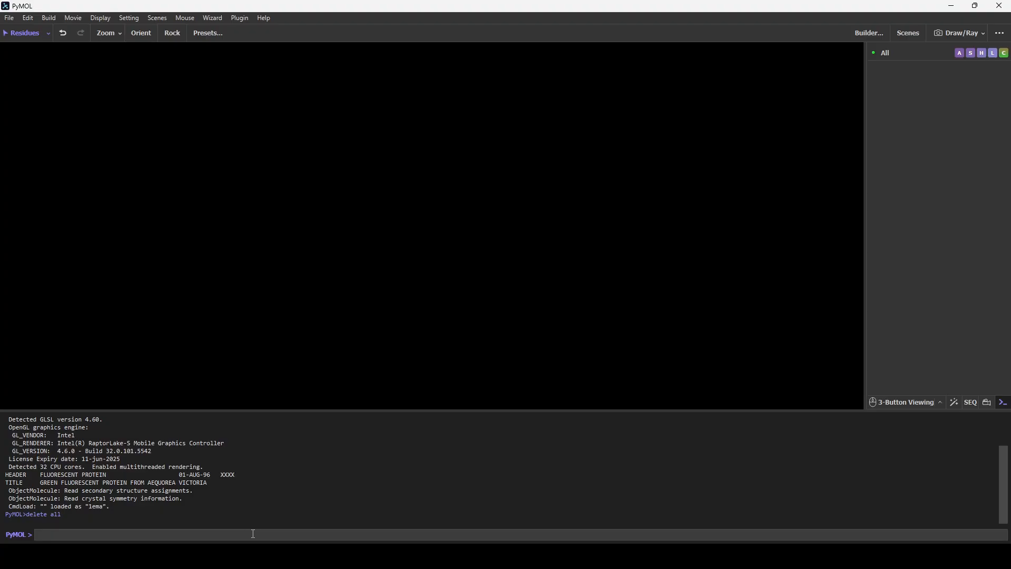
{"action": "key", "text": "alt+Tab"}
{"action": "left_click_drag", "start_coordinate": [537, 2], "coordinate": [679, 147]}
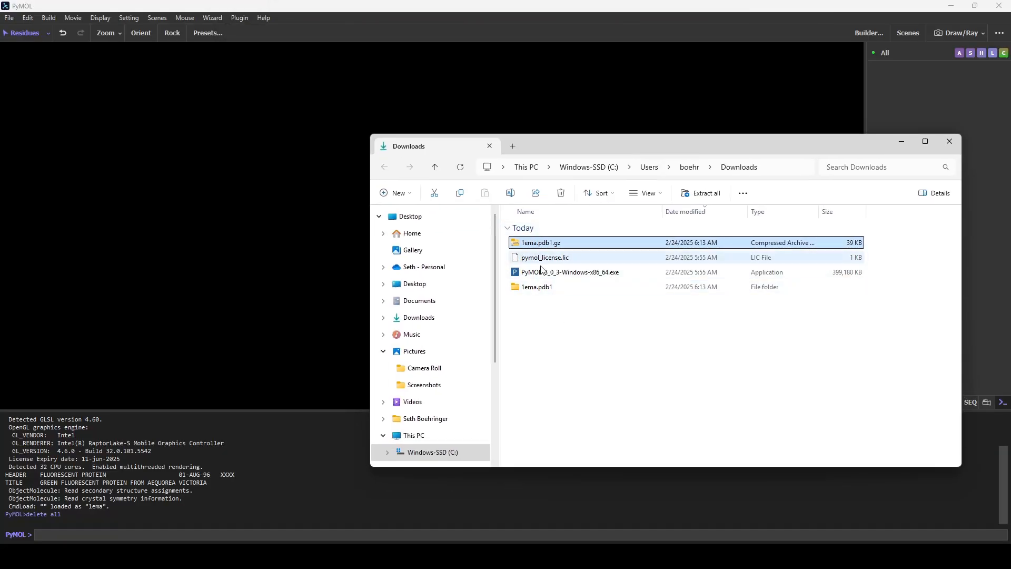
{"action": "double_click", "coordinate": [542, 288]}
{"action": "left_click_drag", "start_coordinate": [539, 242], "coordinate": [278, 319]}
{"action": "left_click", "coordinate": [902, 142]}
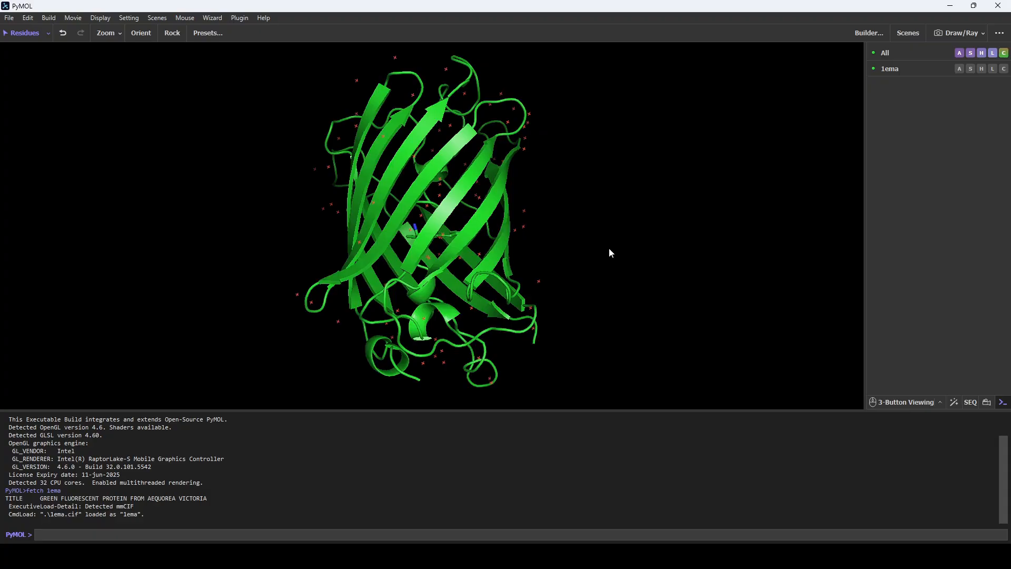
Step: Examine the 1ema structure by rotating, zooming and panning it, and by narrowing and restoring the clipping slab
{"action": "left_click_drag", "start_coordinate": [614, 235], "coordinate": [482, 269]}
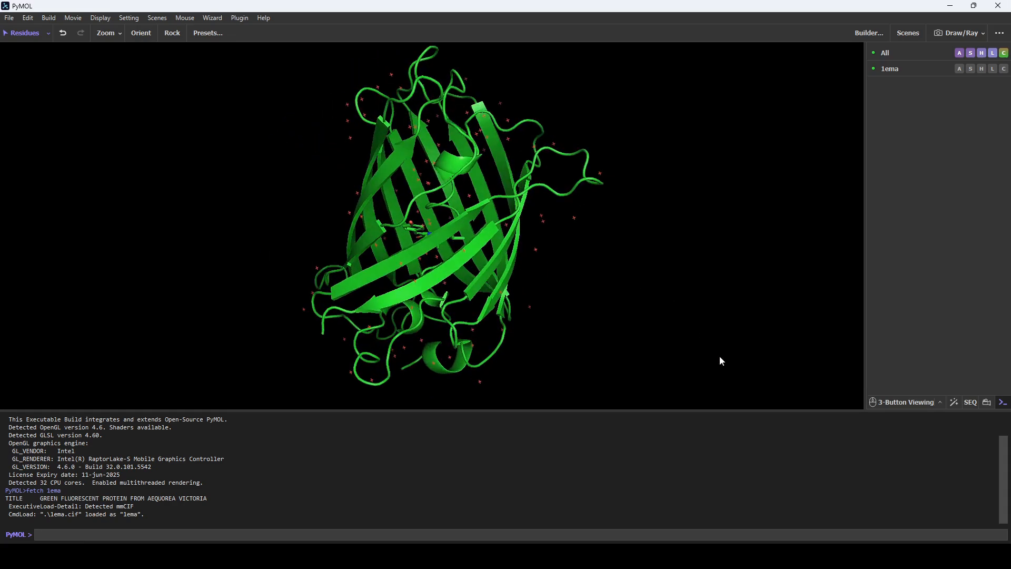
{"action": "right_click_drag", "start_coordinate": [728, 329], "coordinate": [694, 181]}
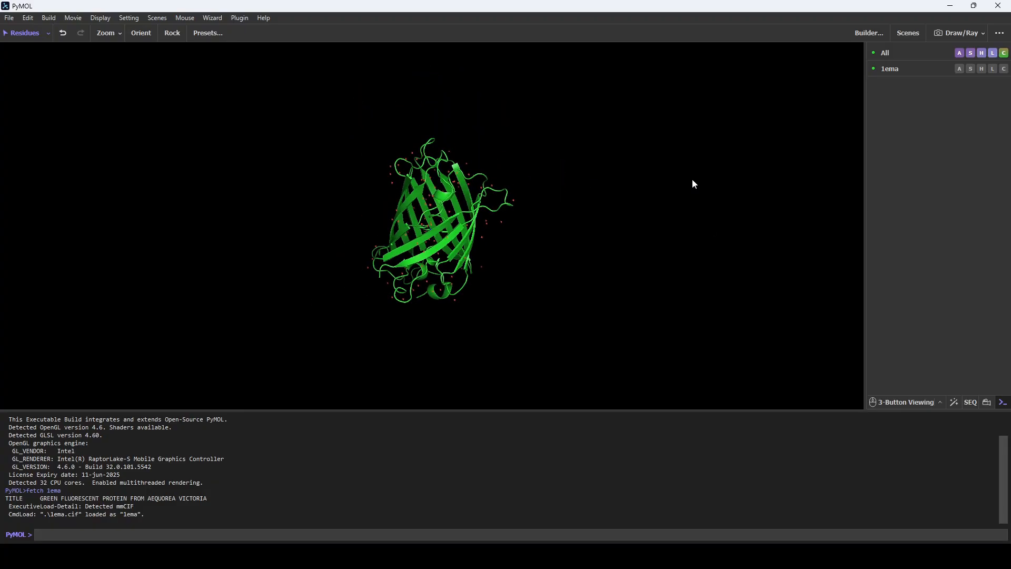
{"action": "right_click_drag", "start_coordinate": [692, 178], "coordinate": [709, 316]}
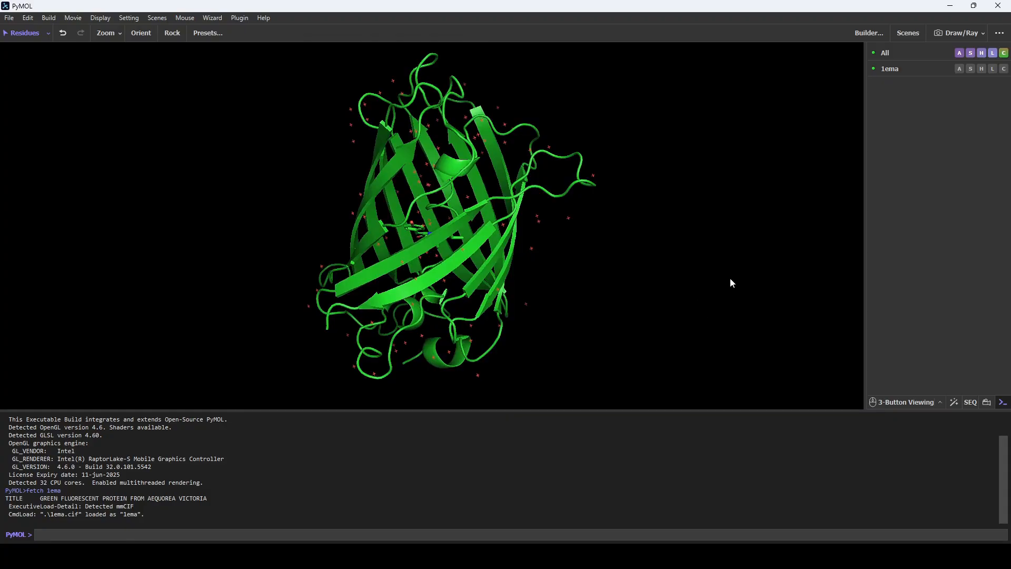
{"action": "middle_click_drag", "start_coordinate": [685, 275], "coordinate": [805, 233]}
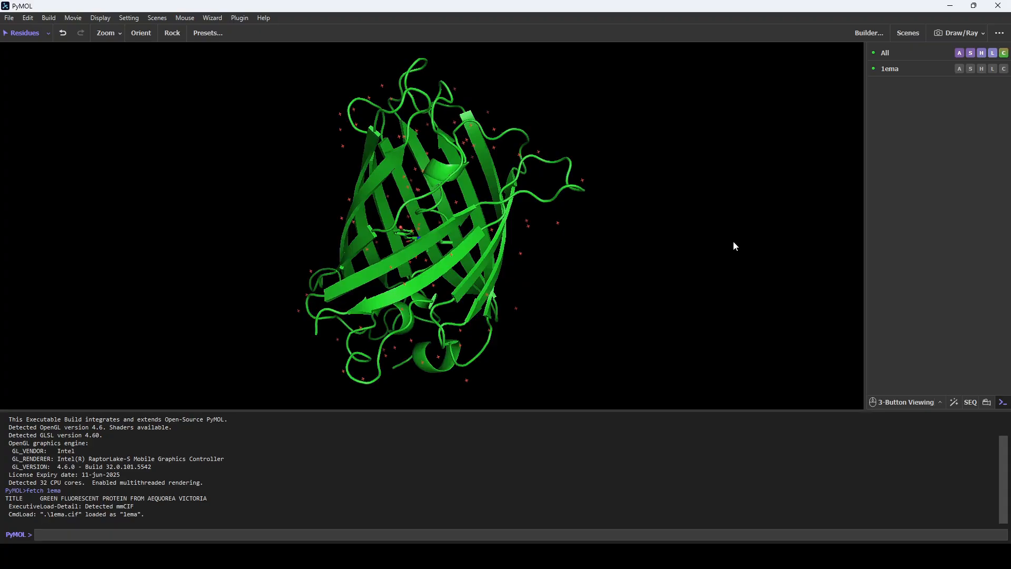
{"action": "mouse_move", "coordinate": [734, 243]}
{"action": "middle_mouse_down"}
{"action": "mouse_move", "coordinate": [614, 203]}
{"action": "mouse_move", "coordinate": [738, 334]}
{"action": "mouse_move", "coordinate": [740, 193]}
{"action": "mouse_move", "coordinate": [724, 250]}
{"action": "middle_mouse_up"}
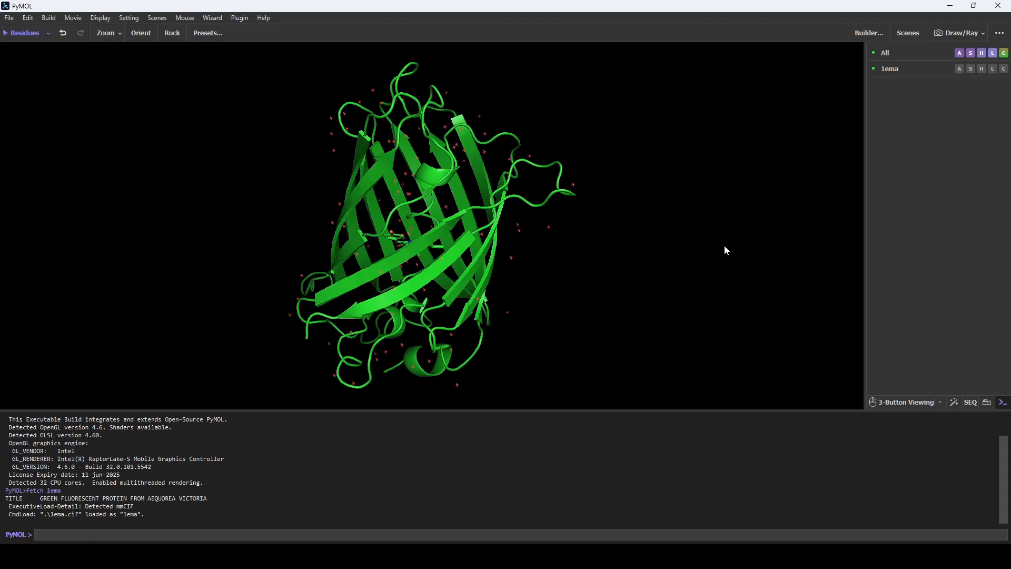
{"action": "scroll", "coordinate": [662, 253], "scroll_direction": "down", "scroll_amount": 8}
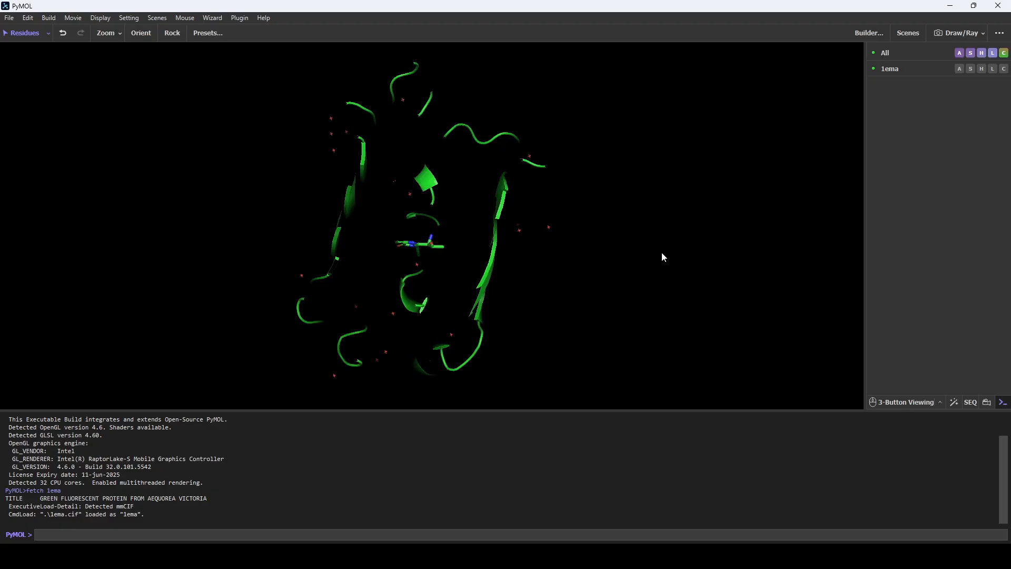
{"action": "scroll", "coordinate": [653, 256], "scroll_direction": "up", "scroll_amount": 8}
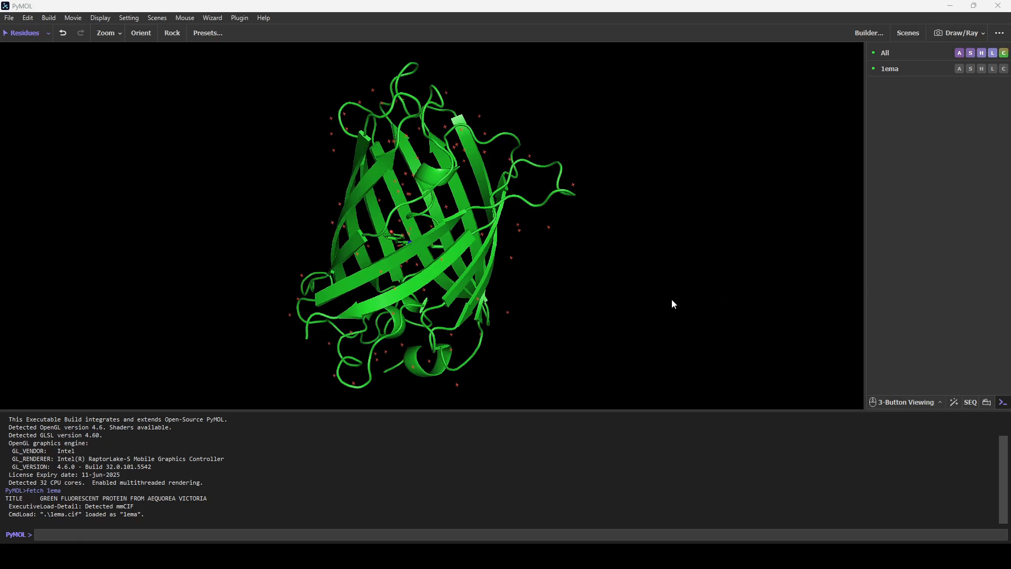
Step: Center the view on the visible atoms and orient the 1ema structure along its principal axes
{"action": "right_click", "coordinate": [626, 252]}
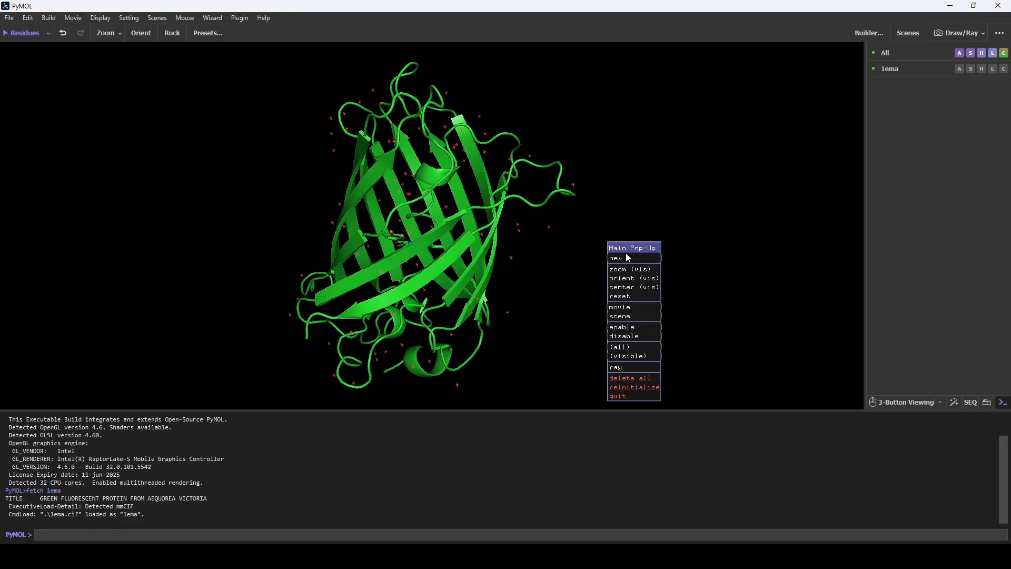
{"action": "left_click", "coordinate": [635, 287]}
{"action": "right_click", "coordinate": [635, 288]}
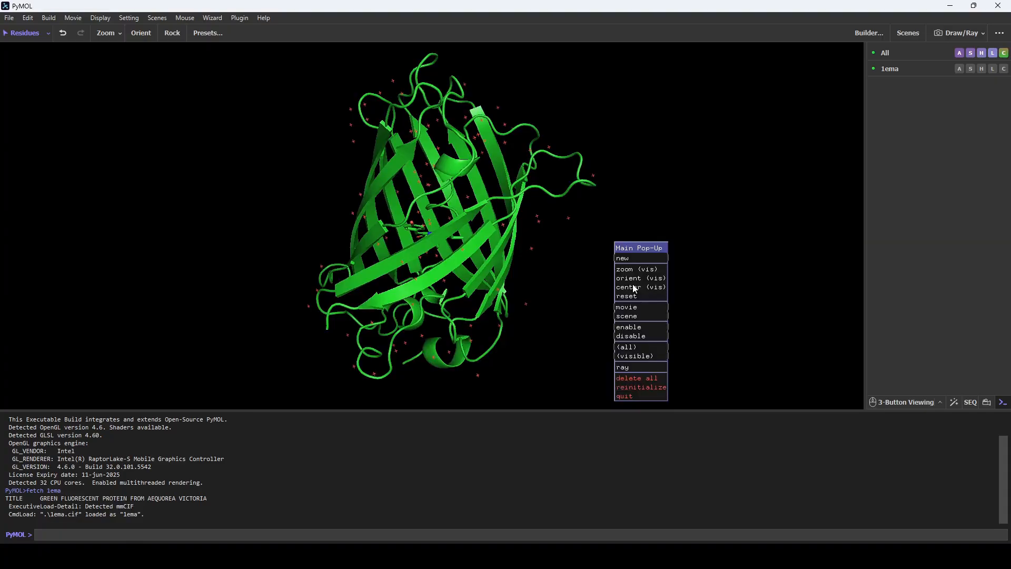
{"action": "left_click", "coordinate": [630, 278]}
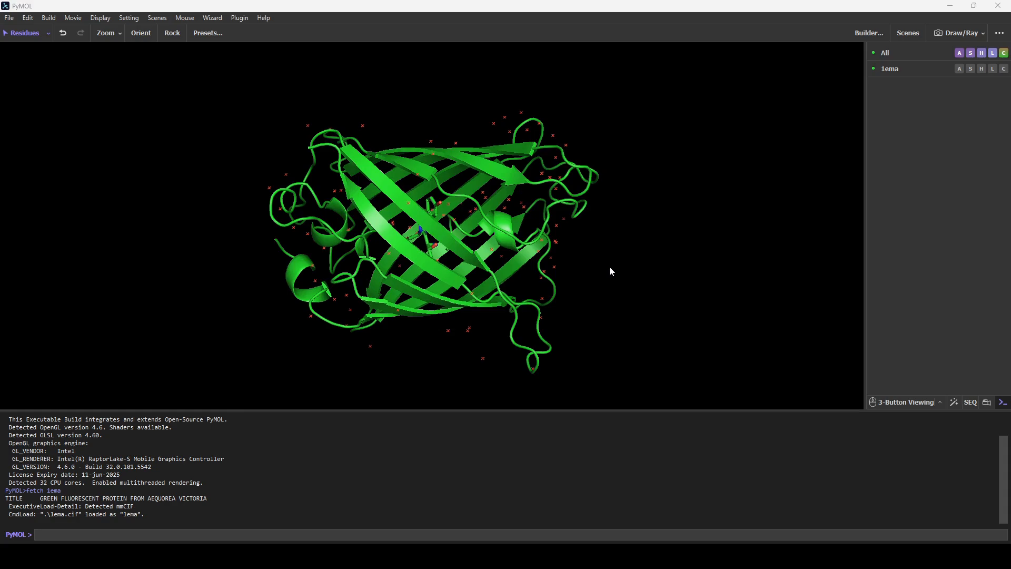
Step: Try the White option from the display background choices and undo the background change
{"action": "left_click", "coordinate": [97, 19]}
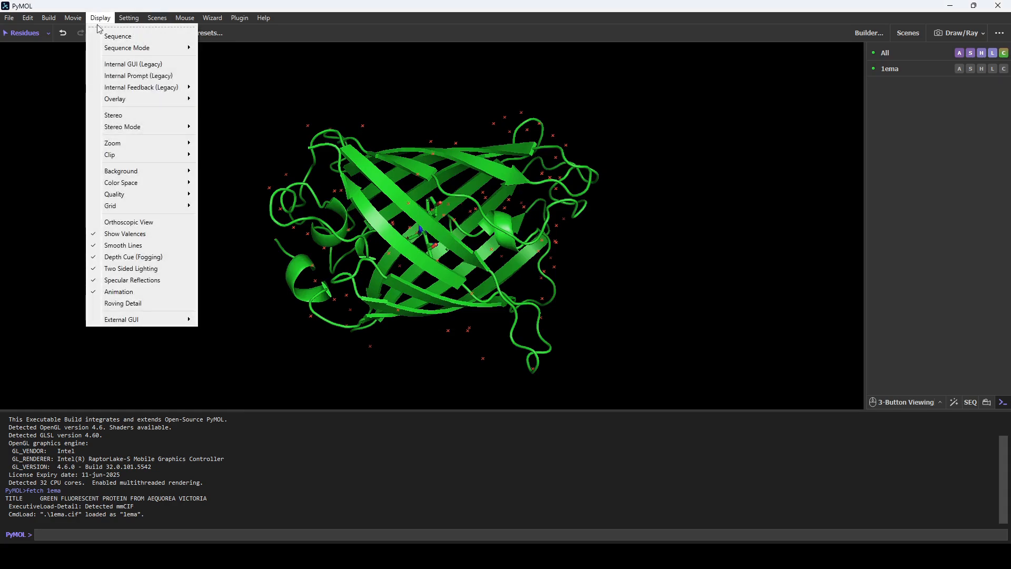
{"action": "mouse_move", "coordinate": [179, 176]}
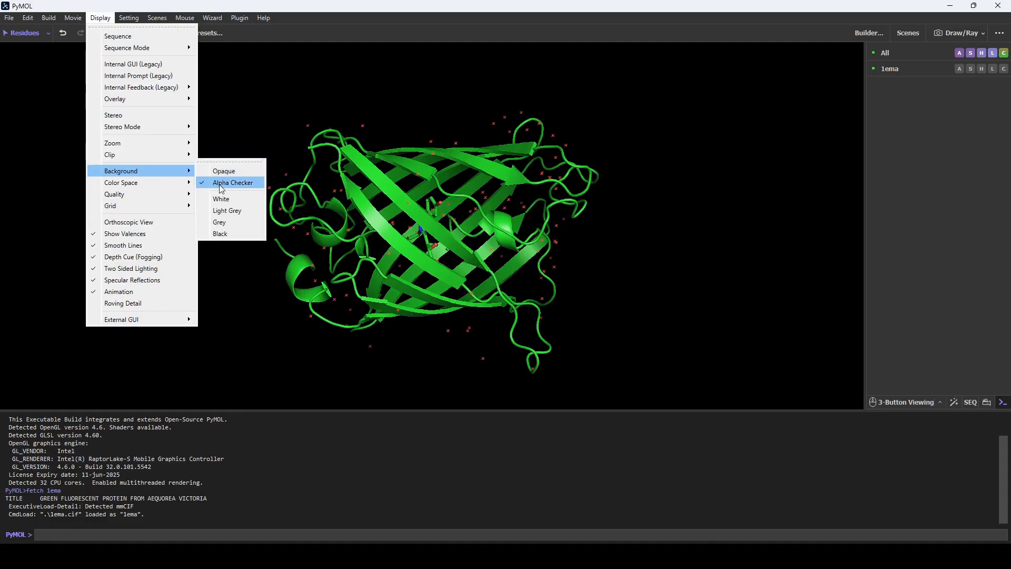
{"action": "left_click", "coordinate": [222, 201]}
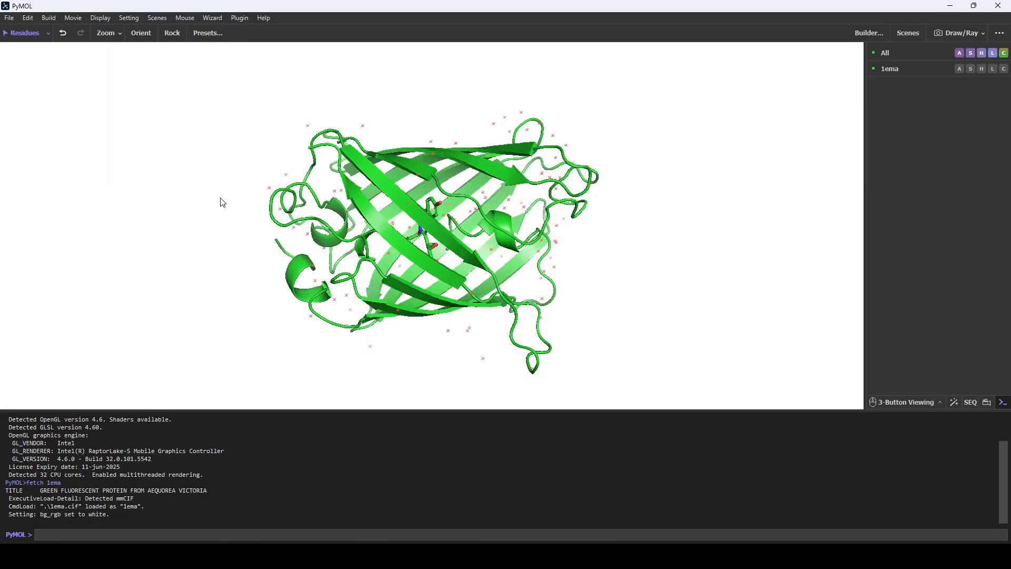
{"action": "key", "text": "ctrl+z"}
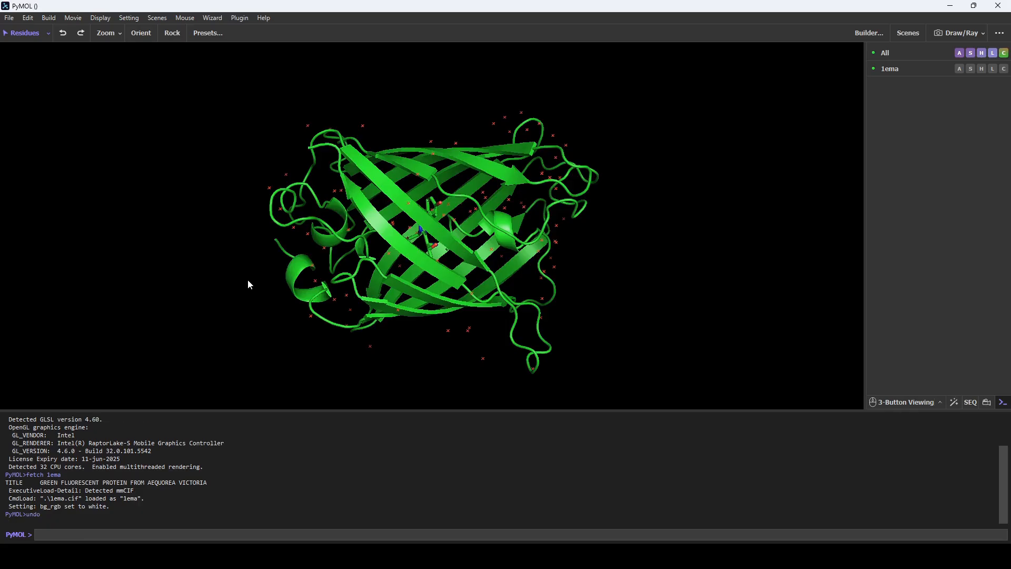
Step: Set the viewer background to white with the command "set bg_rgb, white"
{"action": "left_click", "coordinate": [201, 533]}
{"action": "type", "text": "set bg_rgb, white"}
{"action": "key", "text": "Return"}
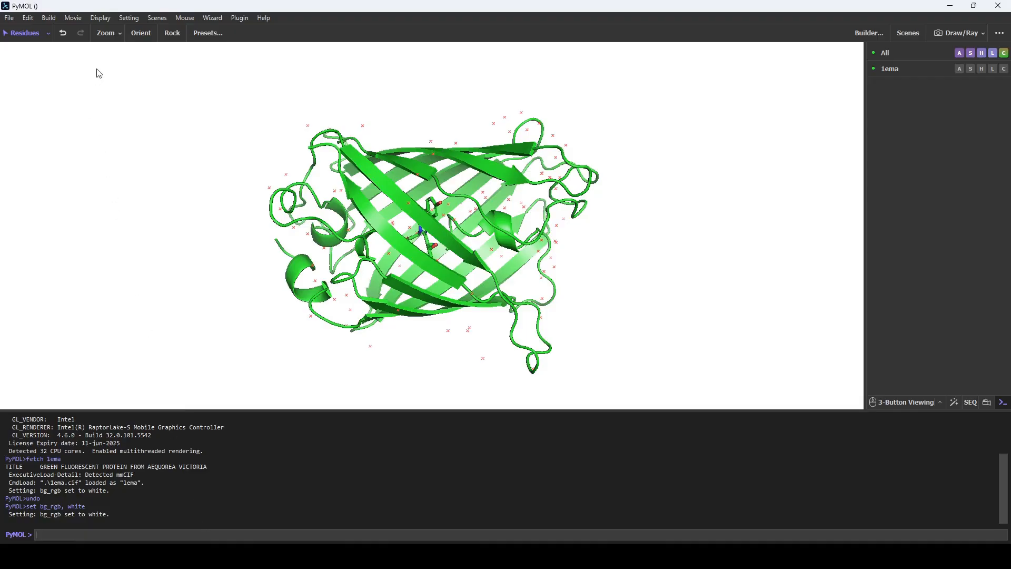
Step: Turn off the display of valences and turn on the cartoon Side Chain Helper
{"action": "left_click", "coordinate": [99, 19]}
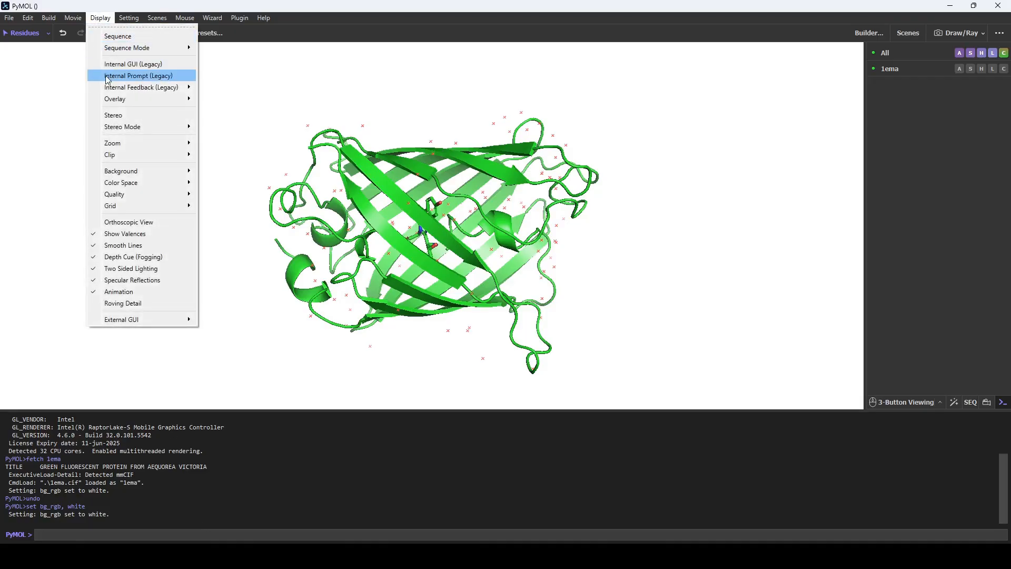
{"action": "left_click", "coordinate": [134, 235]}
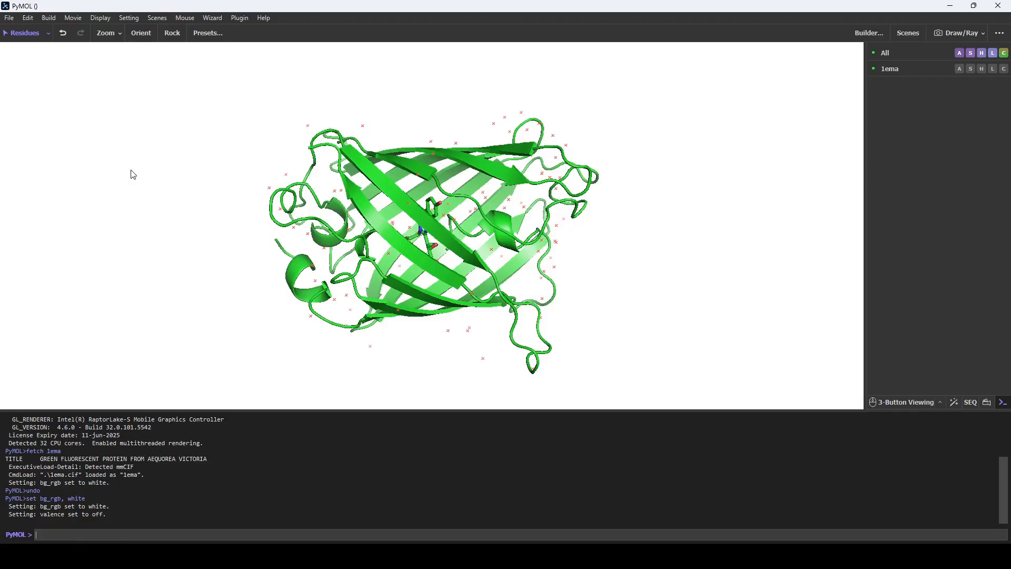
{"action": "left_click", "coordinate": [128, 19]}
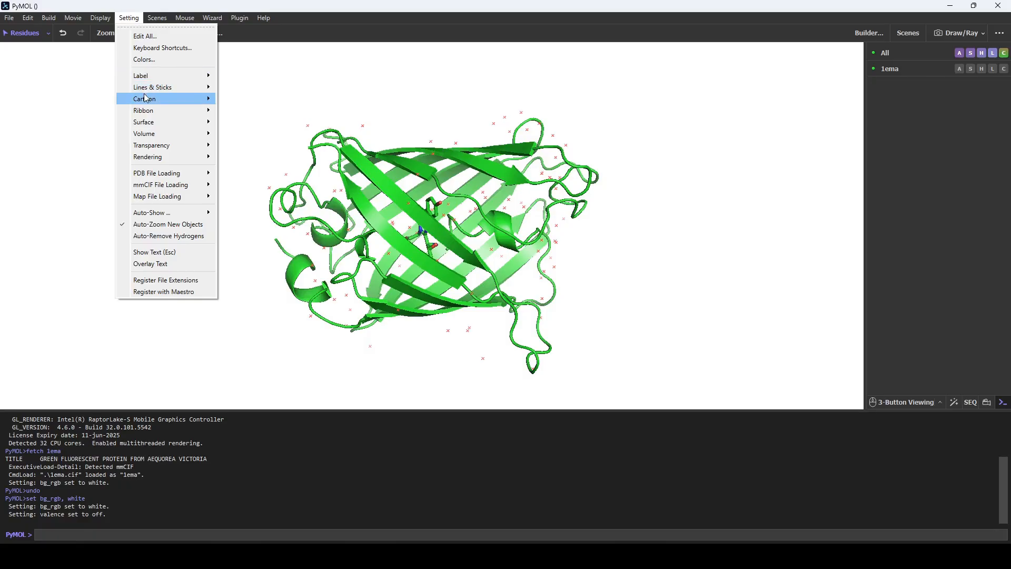
{"action": "mouse_move", "coordinate": [146, 102]}
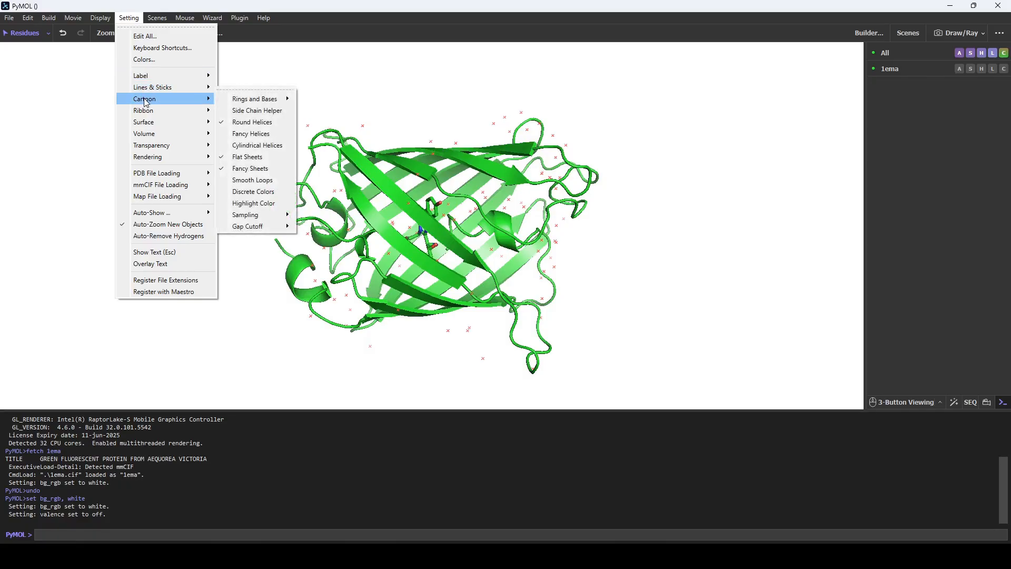
{"action": "left_click", "coordinate": [243, 112]}
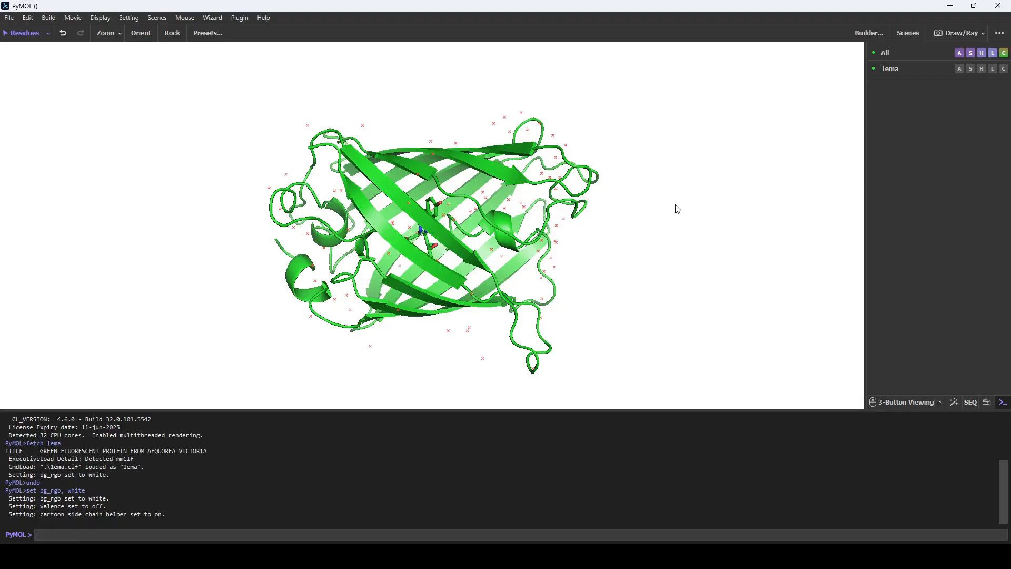
Step: Remove the hydrogens from all objects using the hydrogens action for All
{"action": "left_click", "coordinate": [960, 56]}
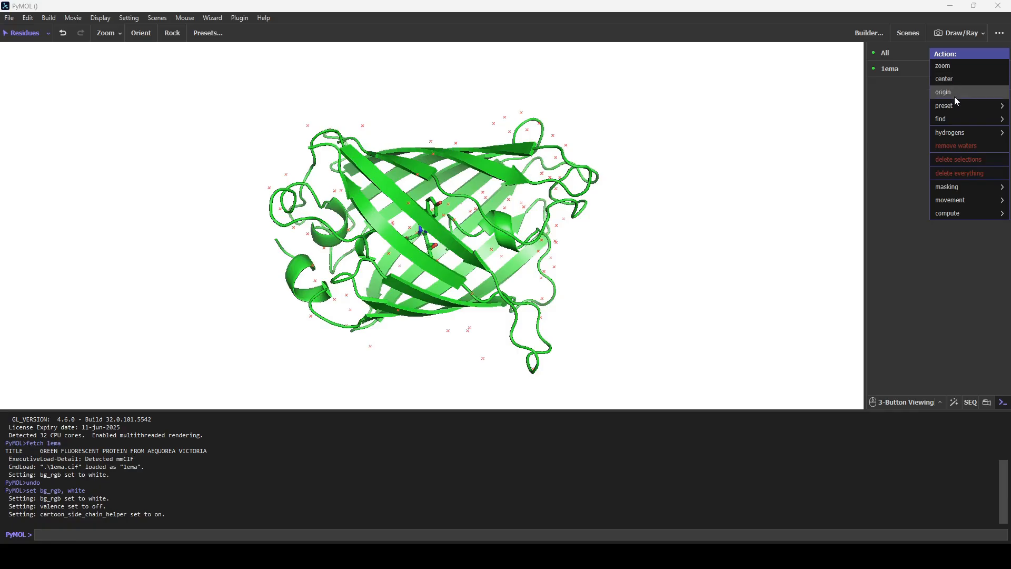
{"action": "mouse_move", "coordinate": [964, 136]}
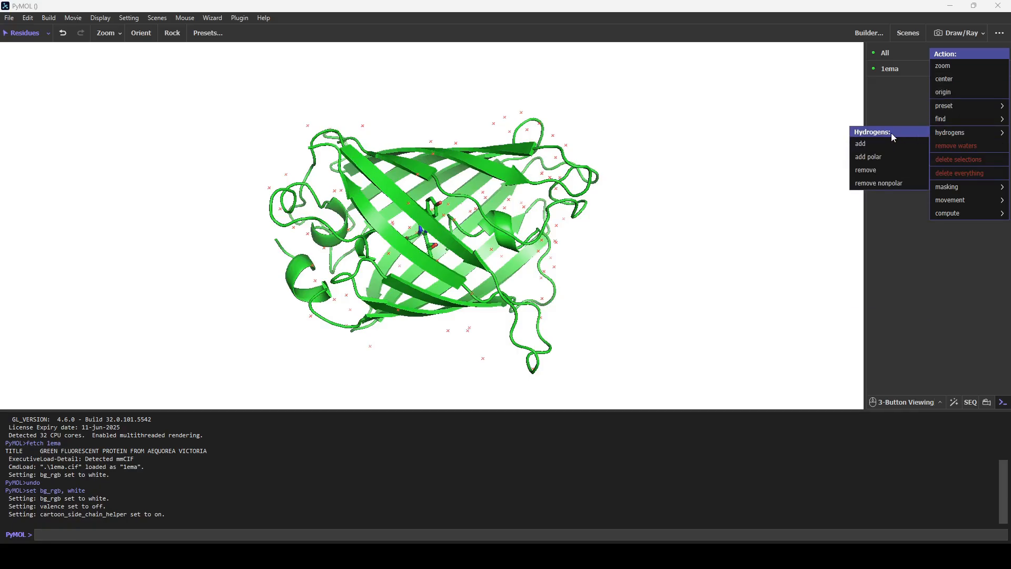
{"action": "left_click", "coordinate": [880, 169]}
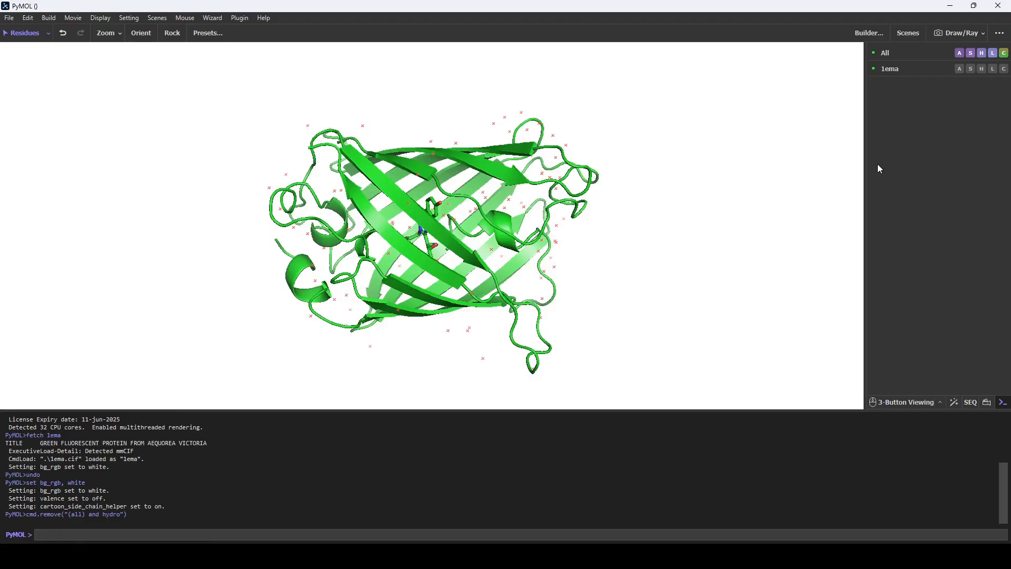
Step: Remove hydrogens by command as well, running "remove hydro" and "remove hydrogens"
{"action": "left_click", "coordinate": [320, 532]}
{"action": "type", "text": "remove hydro"}
{"action": "key", "text": "Return"}
{"action": "type", "text": "remove hydrogen"}
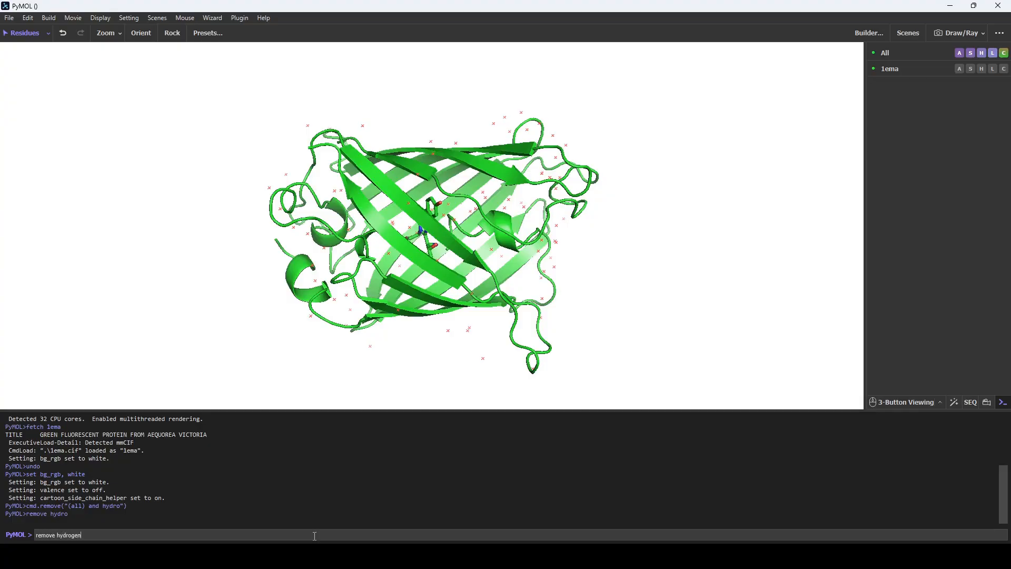
{"action": "type", "text": "s"}
{"action": "key", "text": "Return"}
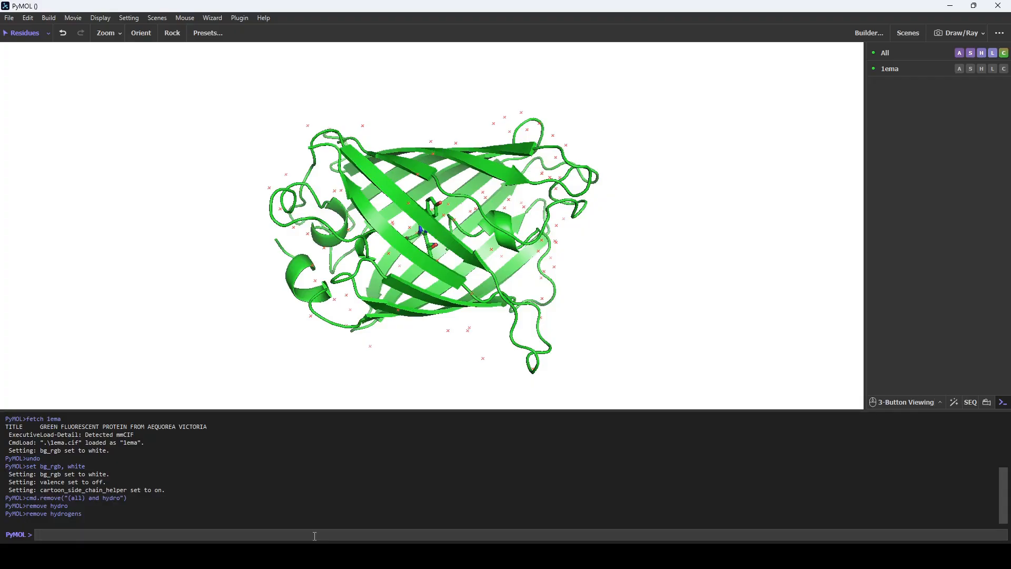
Step: Try removing the waters with the remove waters action for All and with "remove solvent", undoing each removal
{"action": "left_click", "coordinate": [961, 54]}
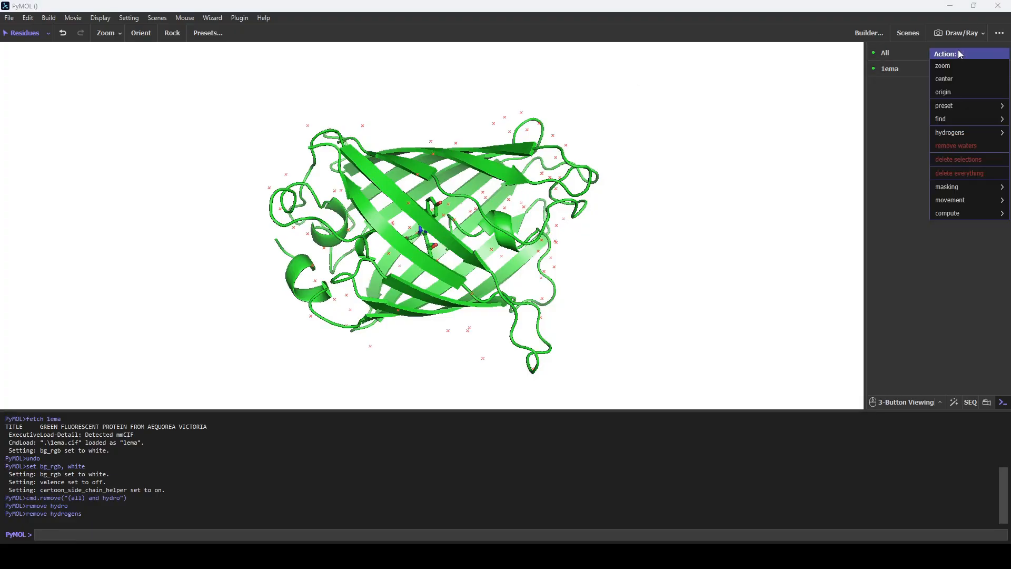
{"action": "left_click", "coordinate": [957, 147]}
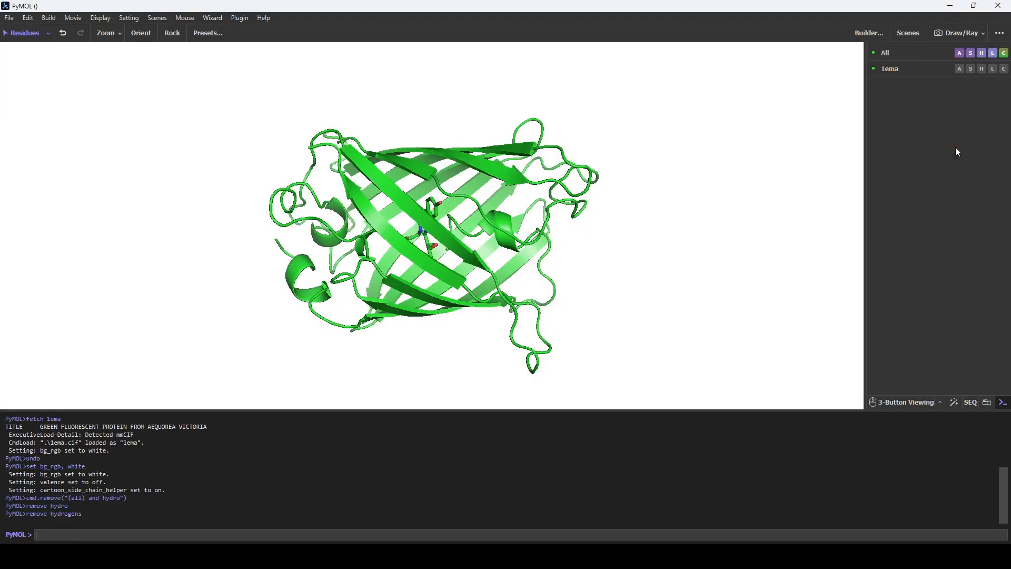
{"action": "key", "text": "ctrl+z"}
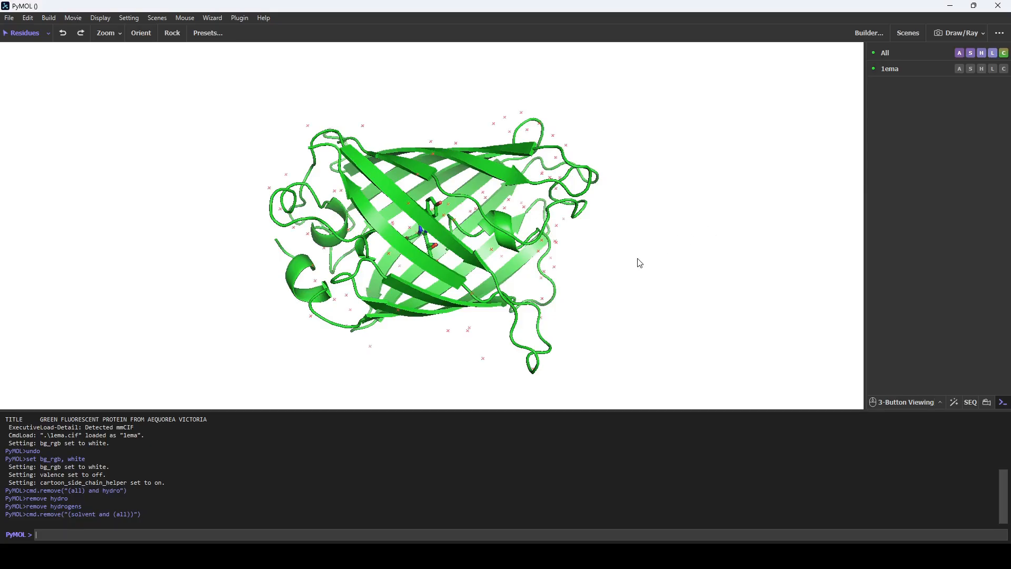
{"action": "type", "text": "remove solven"}
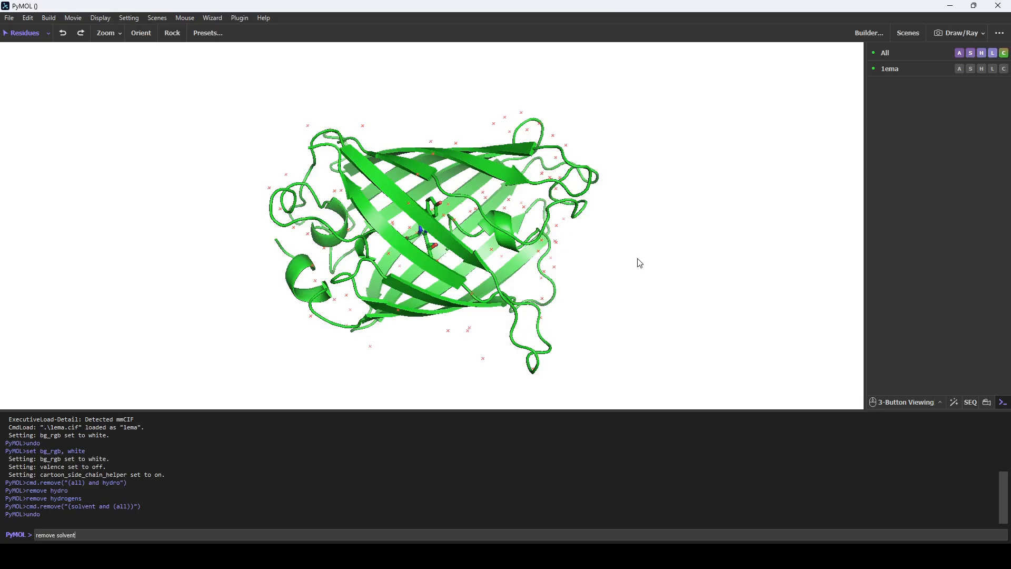
{"action": "type", "text": "t"}
{"action": "key", "text": "Return"}
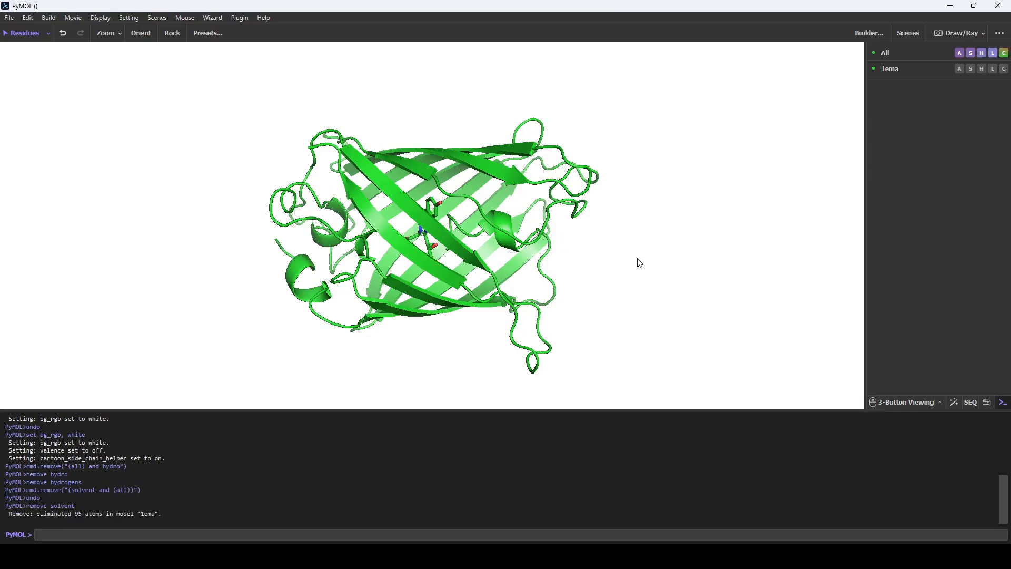
{"action": "key", "text": "ctrl+z"}
Step: Remove the water molecules with the command "remove resn hoh"
{"action": "type", "text": "remove resn hoh"}
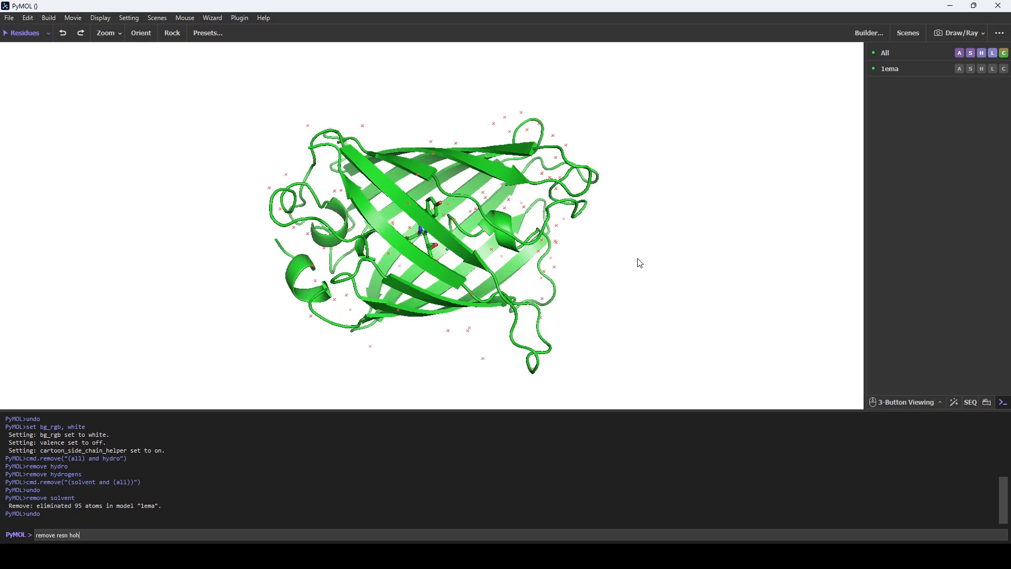
{"action": "key", "text": "Return"}
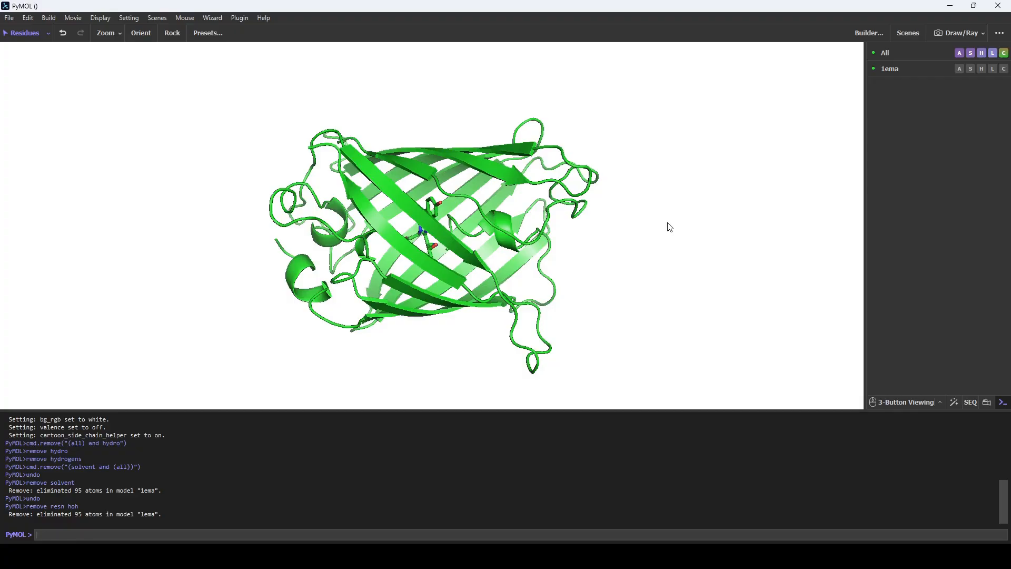
Step: Toggle the 1ema object off and on, and do the same for All
{"action": "left_click", "coordinate": [912, 68]}
{"action": "left_click", "coordinate": [913, 69]}
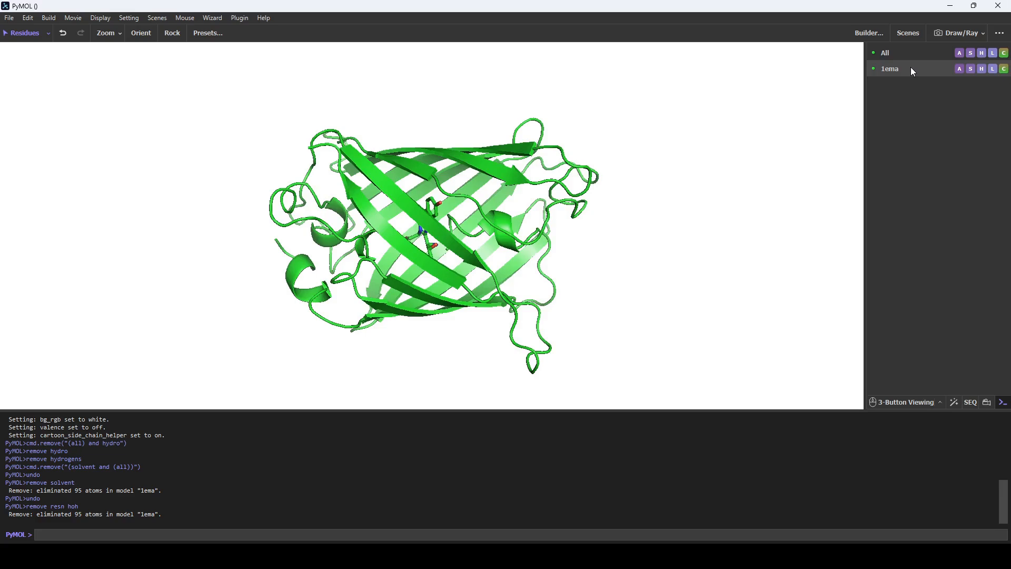
{"action": "left_click", "coordinate": [908, 55]}
{"action": "left_click", "coordinate": [908, 55]}
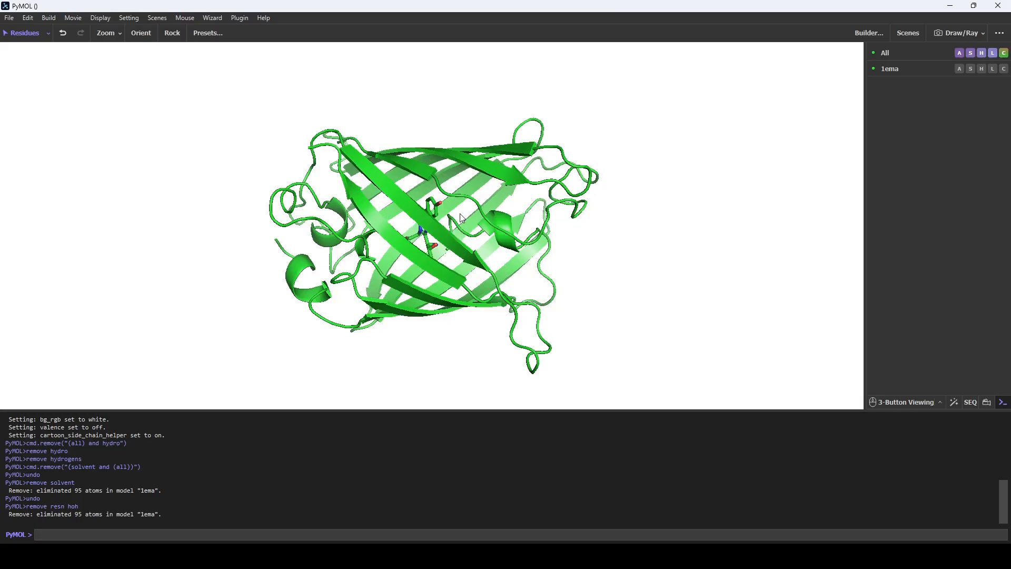
Step: Keep the selection mode at Residues and select the CRO 66 chromophore stick residue inside the barrel
{"action": "right_click_drag", "start_coordinate": [462, 218], "coordinate": [428, 419]}
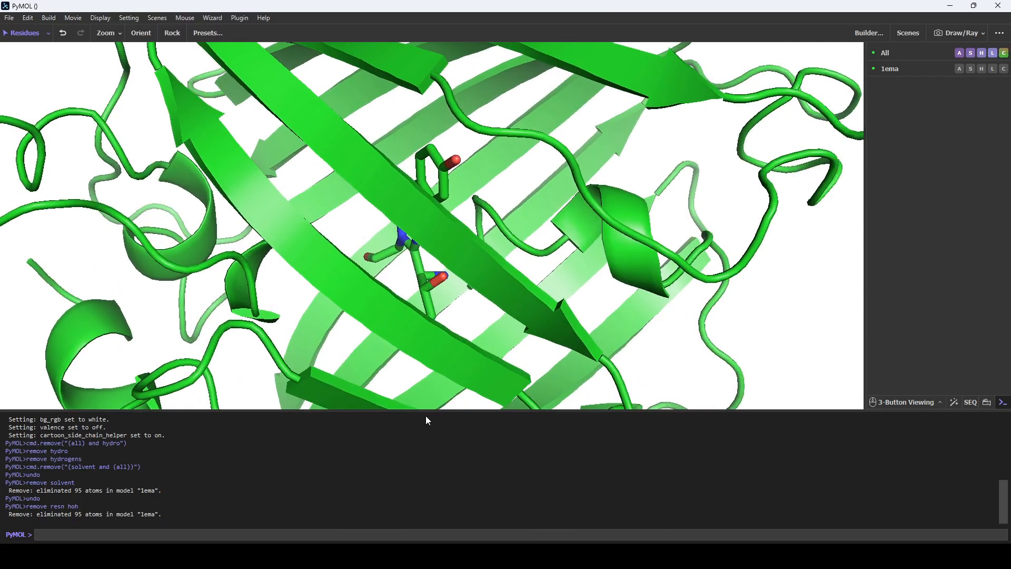
{"action": "left_click_drag", "start_coordinate": [516, 190], "coordinate": [461, 184]}
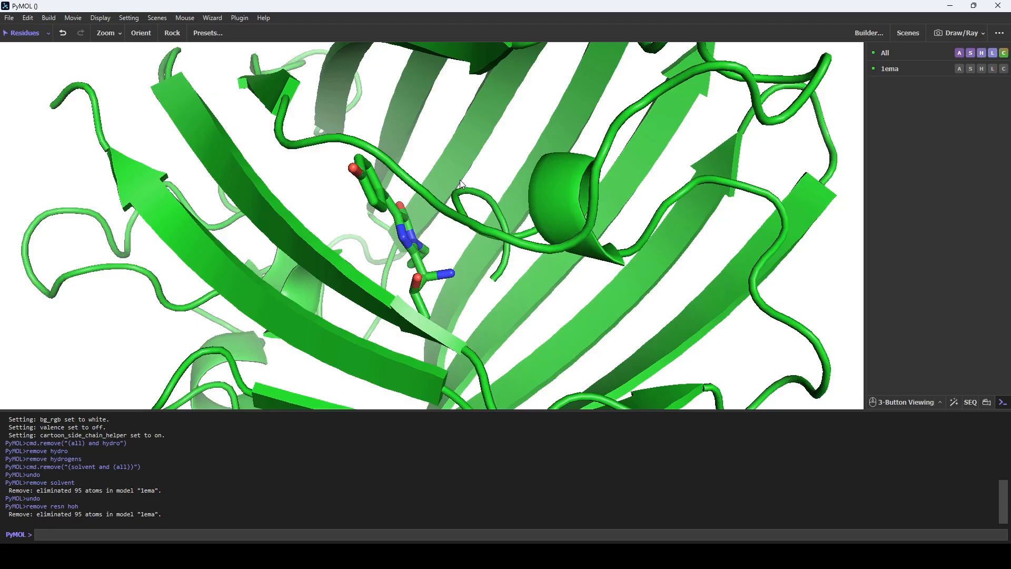
{"action": "left_click", "coordinate": [24, 39]}
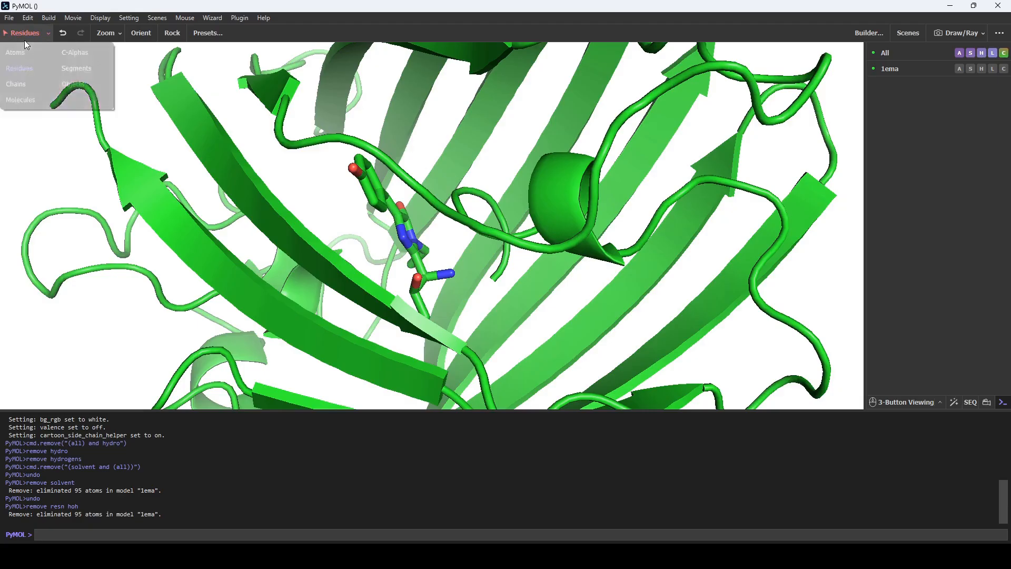
{"action": "left_click", "coordinate": [33, 69]}
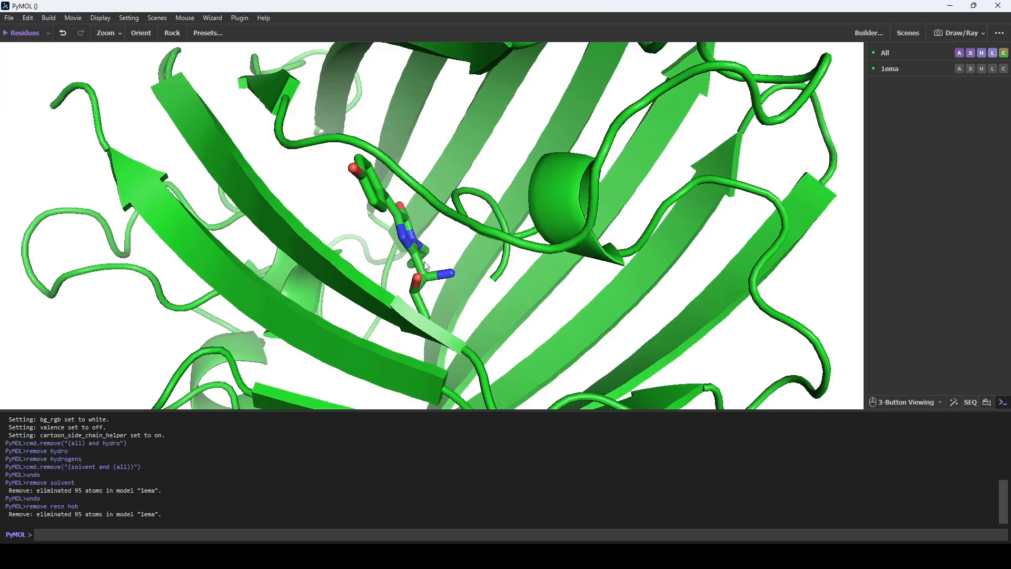
{"action": "left_click", "coordinate": [408, 243]}
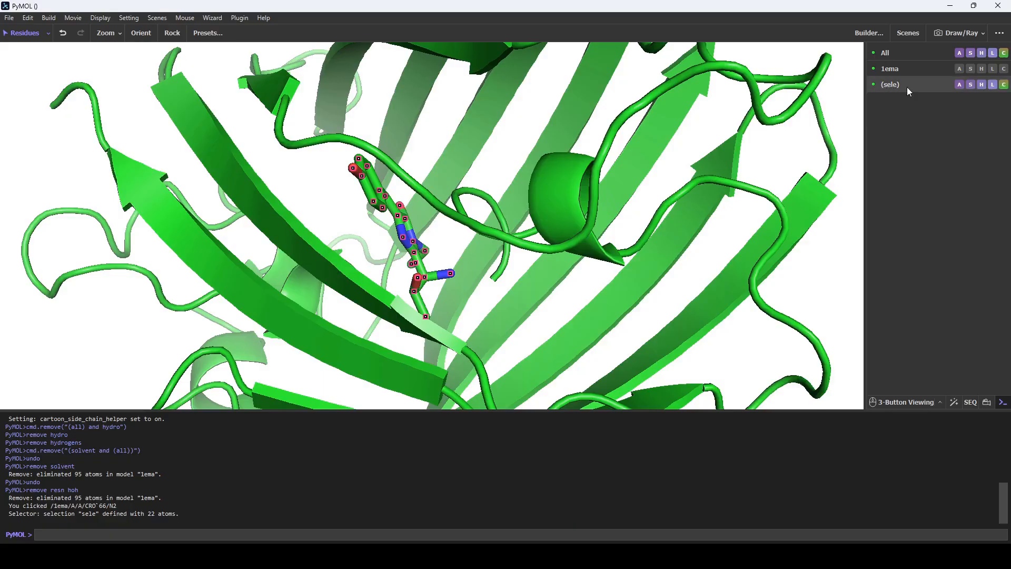
Step: Deactivate the (sele) chromophore selection and re-enable it from the object list
{"action": "left_click", "coordinate": [831, 293]}
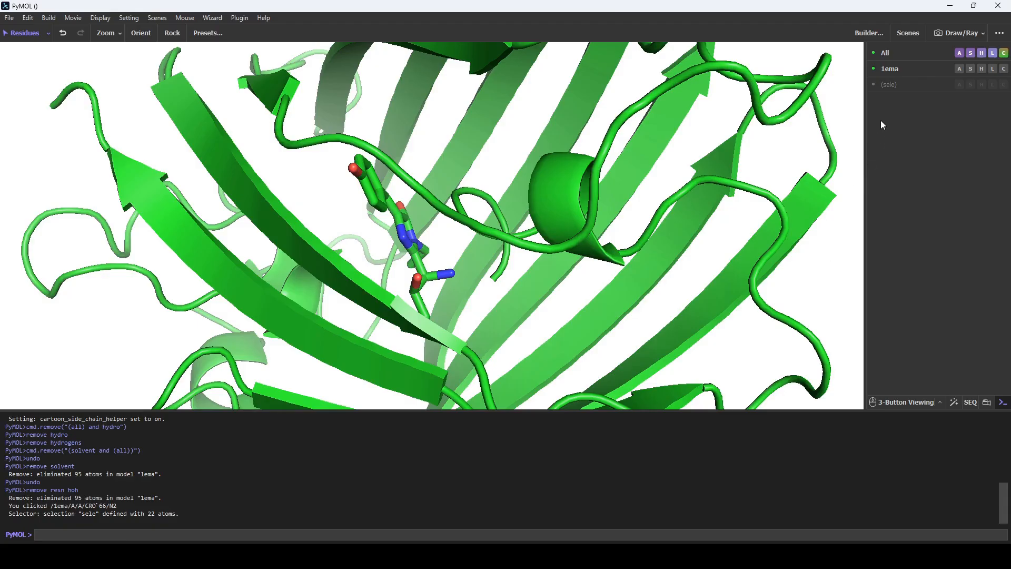
{"action": "left_click", "coordinate": [900, 88]}
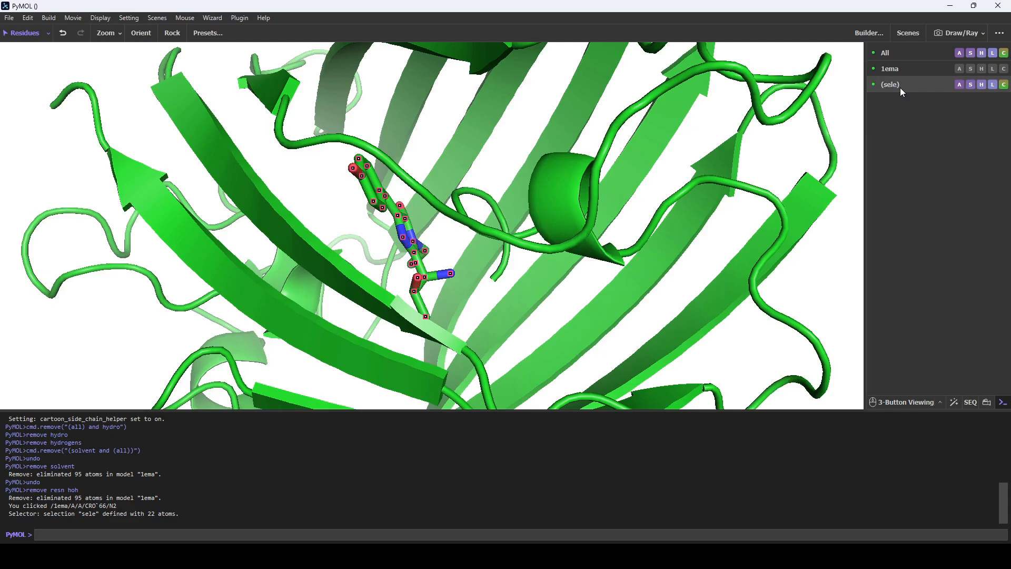
{"action": "left_click", "coordinate": [901, 88]}
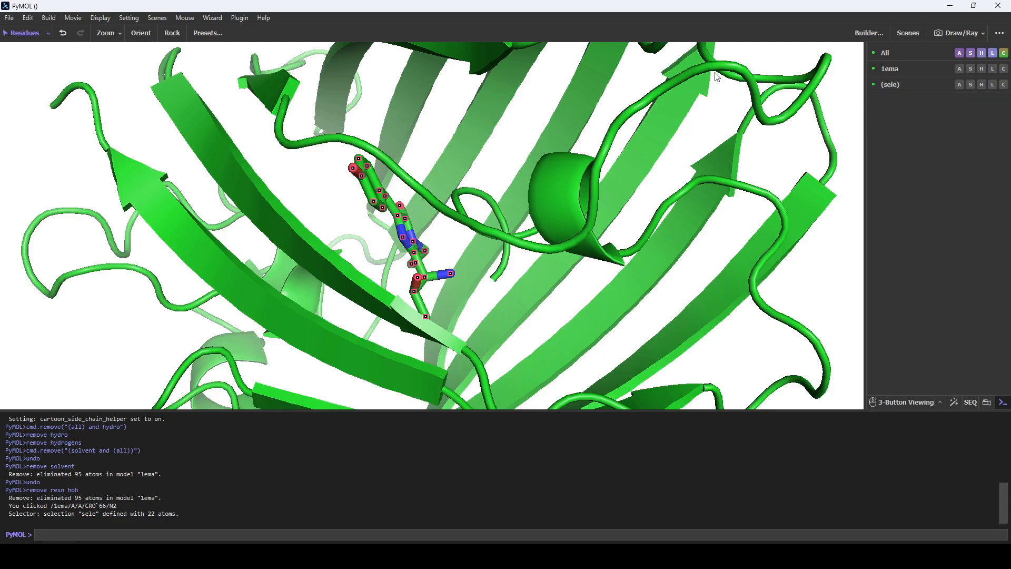
Step: Clear the chromophore from the (sele) selection and select the CRO 66 residue again
{"action": "left_click", "coordinate": [425, 281]}
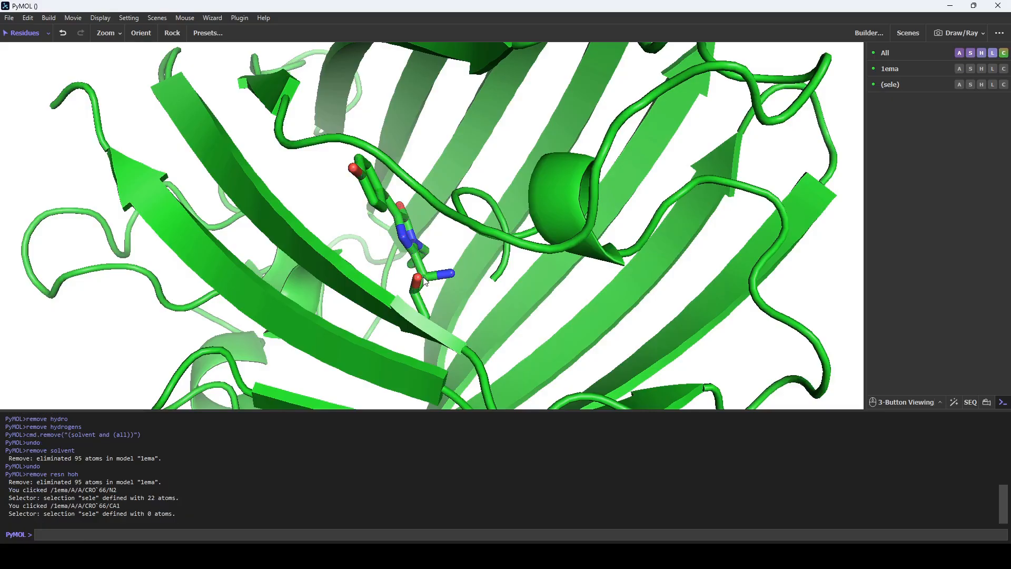
{"action": "left_click", "coordinate": [890, 85]}
{"action": "left_click", "coordinate": [409, 241]}
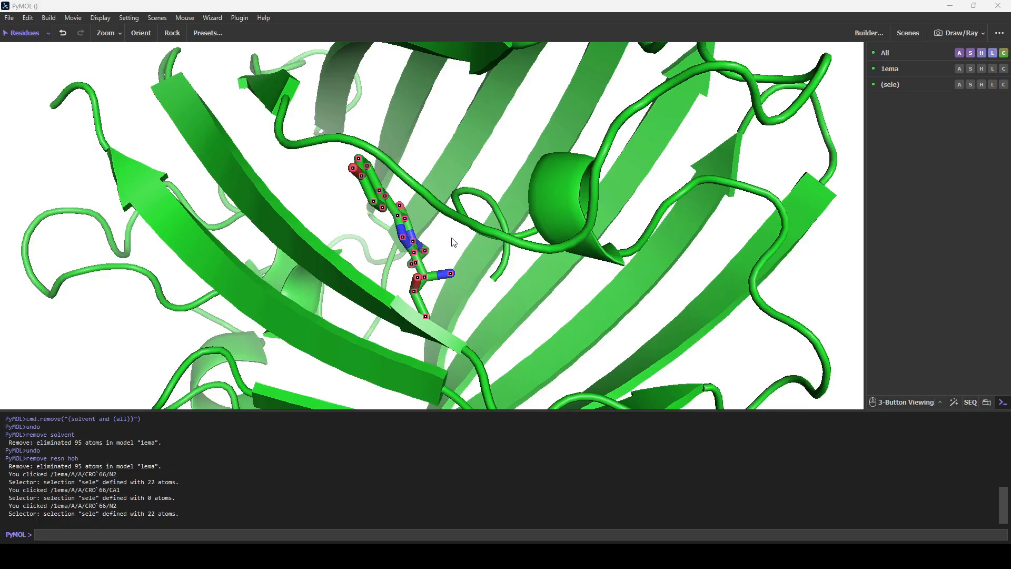
Step: Rename the (sele) chromophore selection to GFP_ligand
{"action": "left_click", "coordinate": [960, 84]}
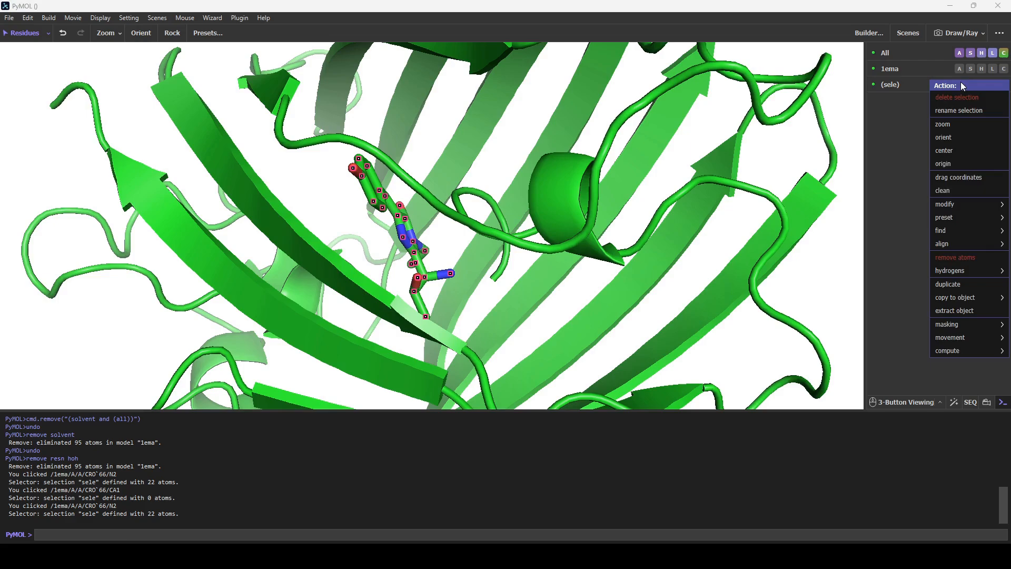
{"action": "left_click", "coordinate": [962, 113]}
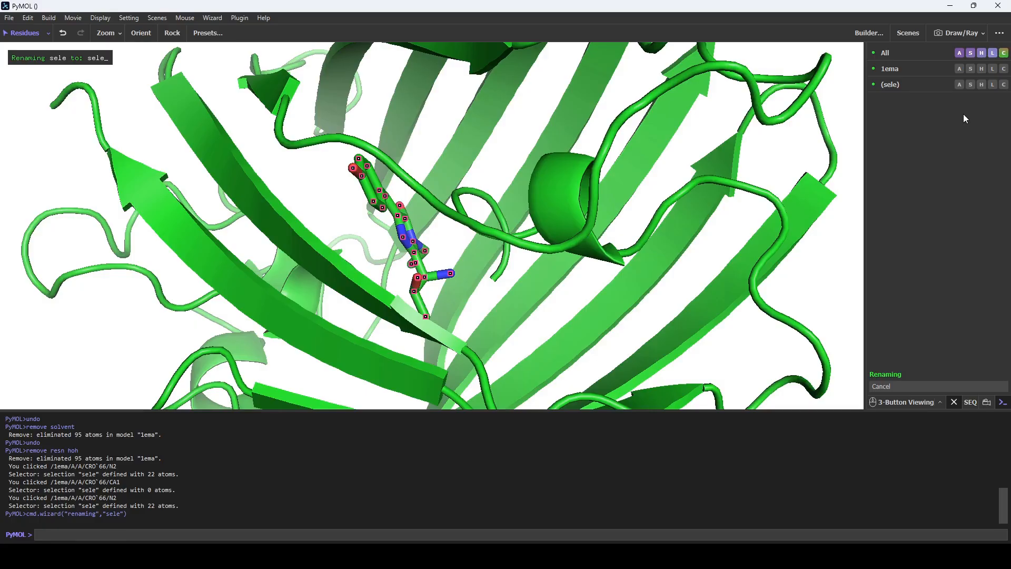
{"action": "key", "text": "BackSpace"}
{"action": "key", "text": "BackSpace"}
{"action": "key", "text": "BackSpace"}
{"action": "key", "text": "BackSpace"}
{"action": "type", "text": "GFP_ligand"}
{"action": "key", "text": "Return"}
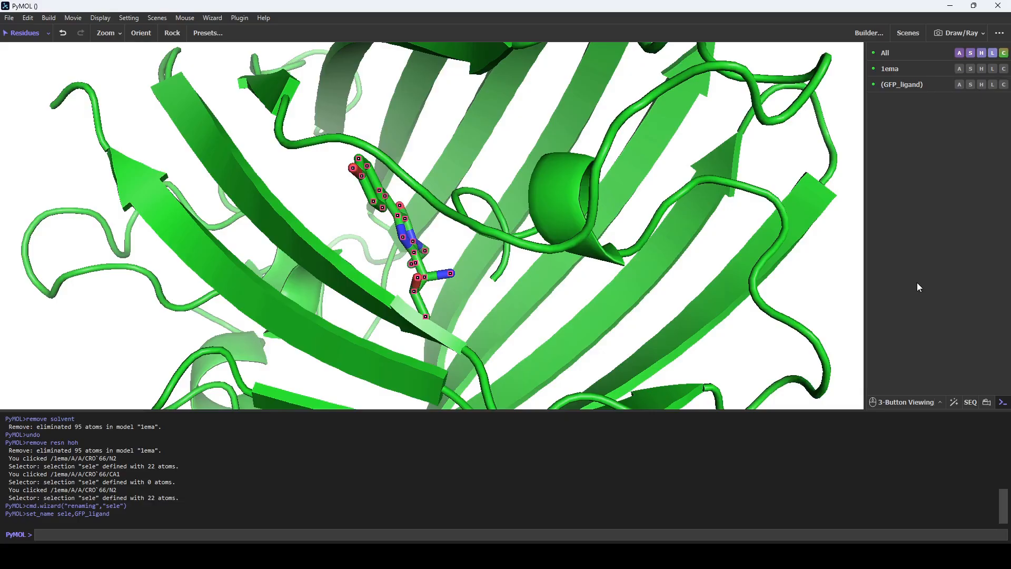
Step: Deactivate GFP_ligand, create a separate selection from a residue on an outer loop of the barrel, and deactivate that one too
{"action": "left_click", "coordinate": [849, 272]}
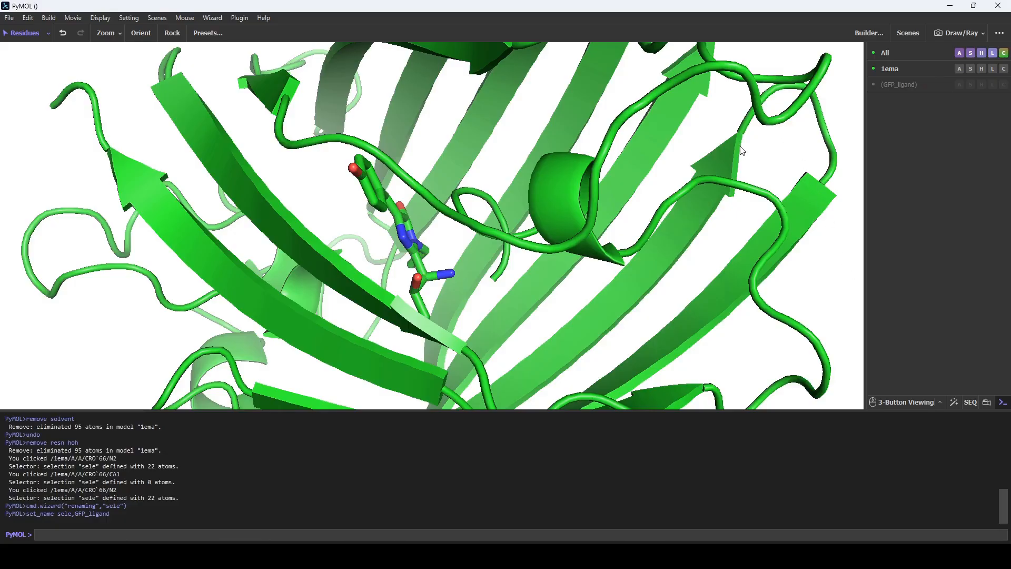
{"action": "left_click", "coordinate": [772, 125]}
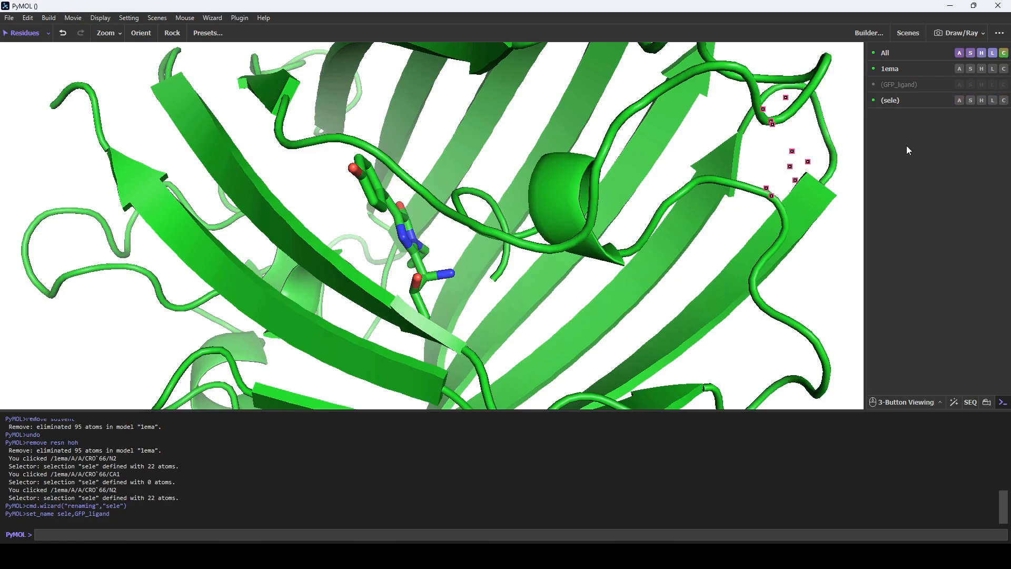
{"action": "left_click", "coordinate": [898, 105]}
Step: Activate the GFP_ligand selection, switch it off, and activate it again
{"action": "left_click", "coordinate": [904, 86]}
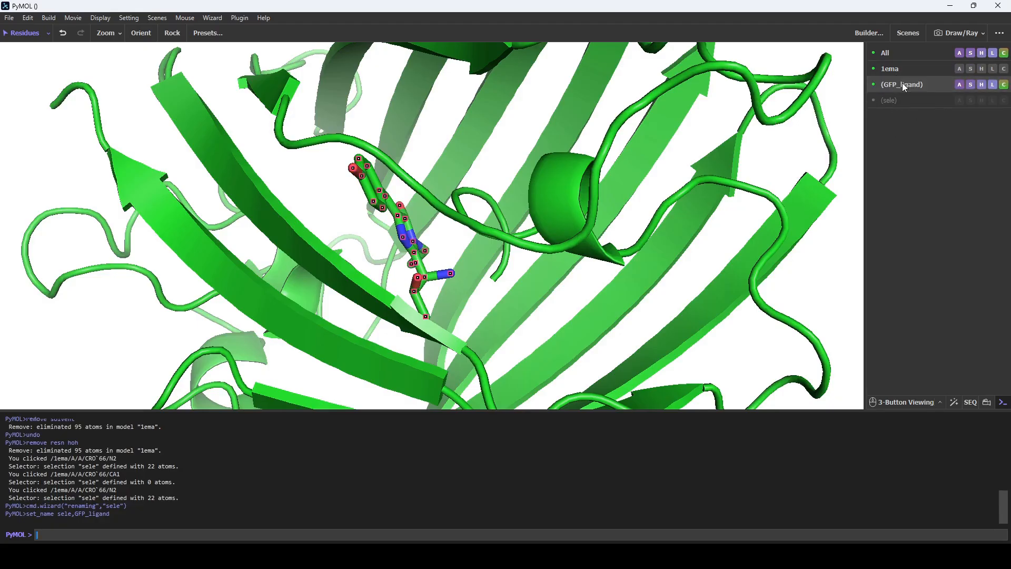
{"action": "left_click", "coordinate": [902, 85]}
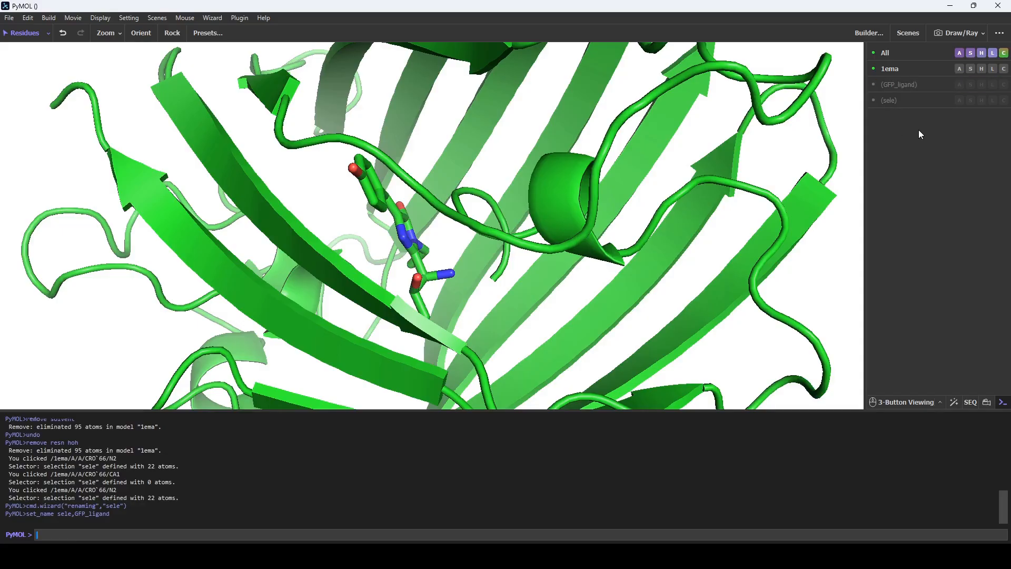
{"action": "left_click", "coordinate": [922, 84]}
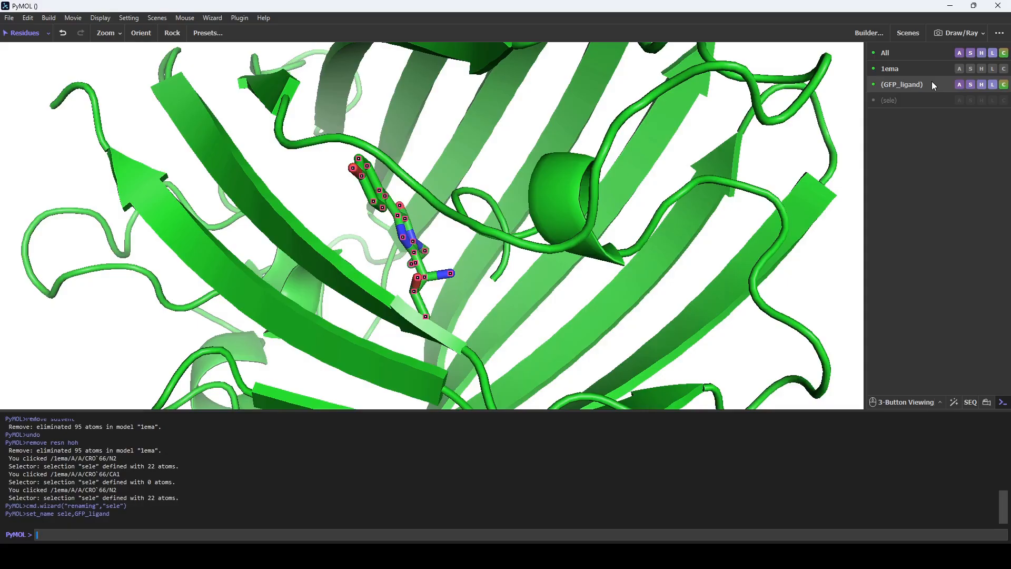
Step: Show sticks for the whole 1ema object and deactivate the GFP_ligand selection
{"action": "left_click", "coordinate": [971, 68]}
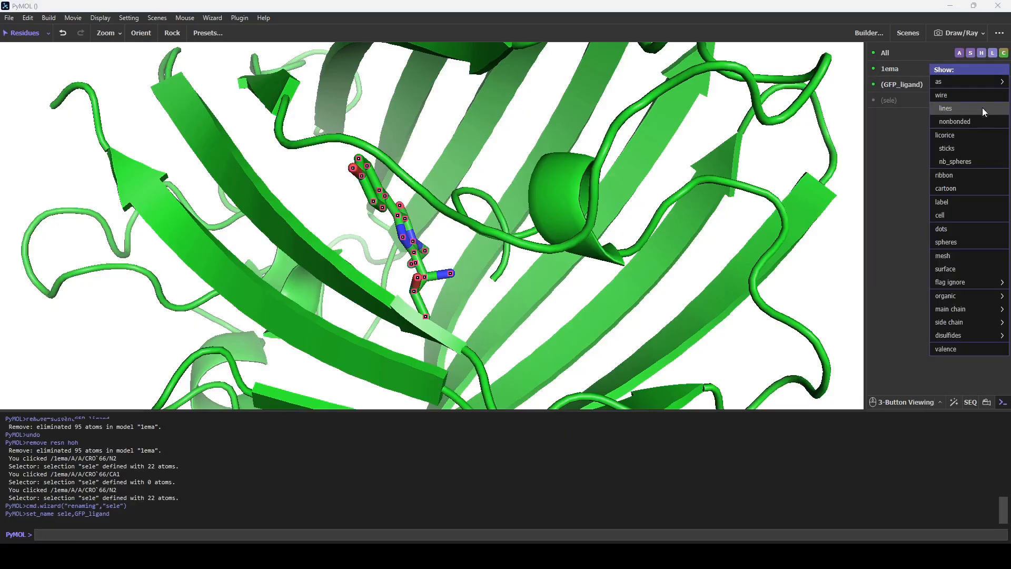
{"action": "left_click", "coordinate": [975, 148]}
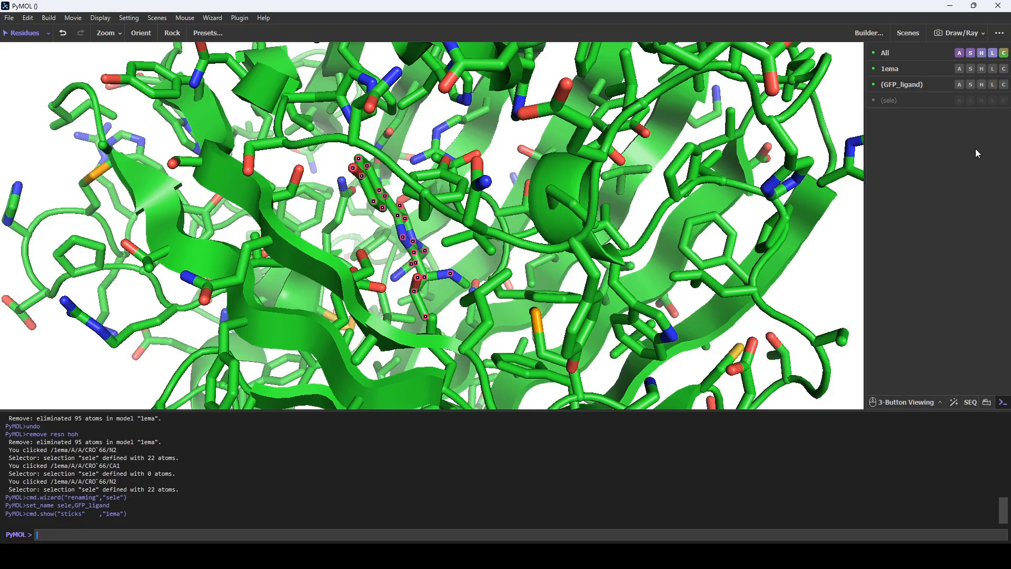
{"action": "left_click_drag", "start_coordinate": [805, 287], "coordinate": [385, 282]}
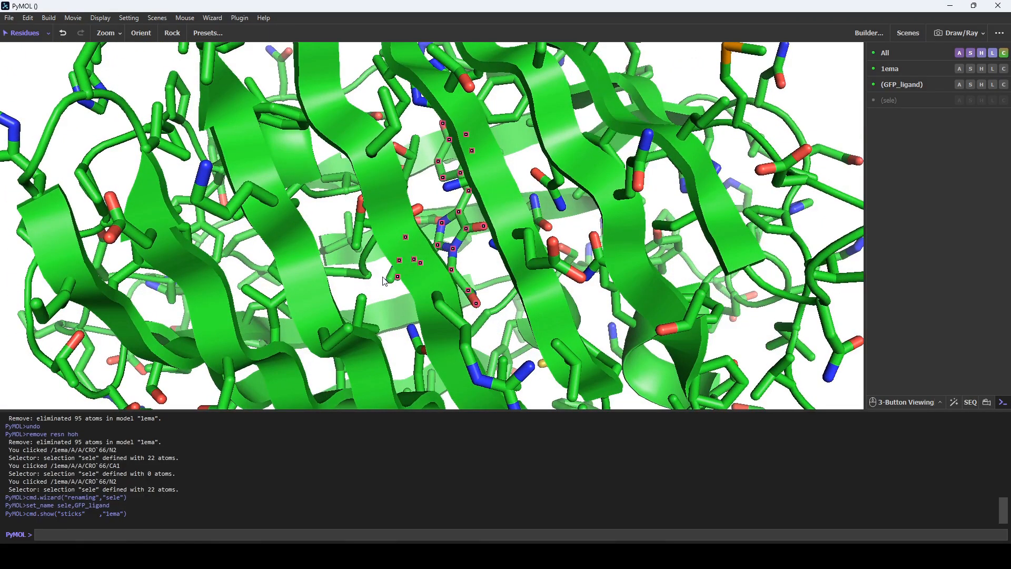
{"action": "right_click_drag", "start_coordinate": [503, 286], "coordinate": [464, 121]}
{"action": "left_click", "coordinate": [388, 392]}
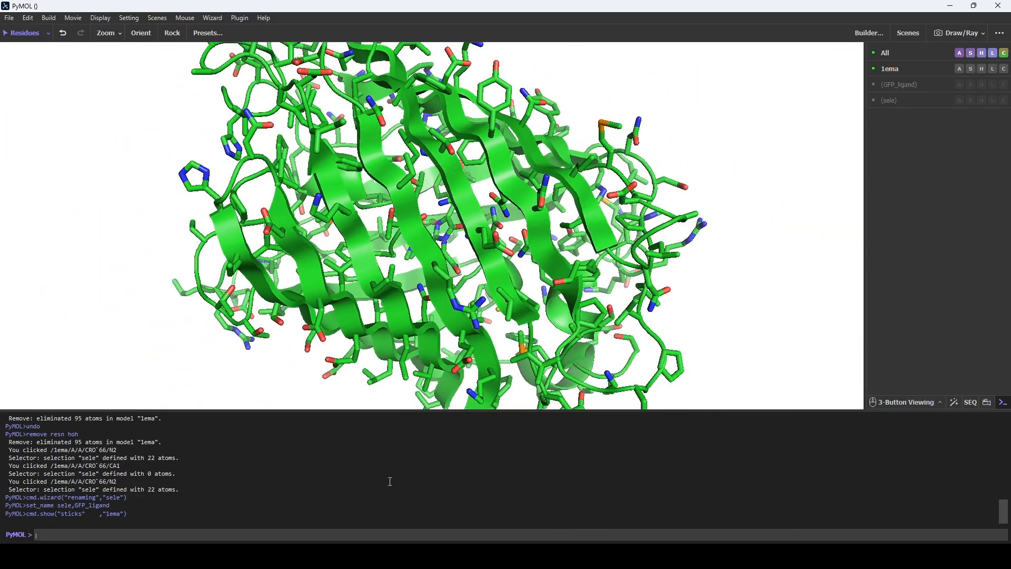
Step: Turn off the cartoon Side Chain Helper setting and inspect the backbone sticks from several angles
{"action": "left_click", "coordinate": [129, 17]}
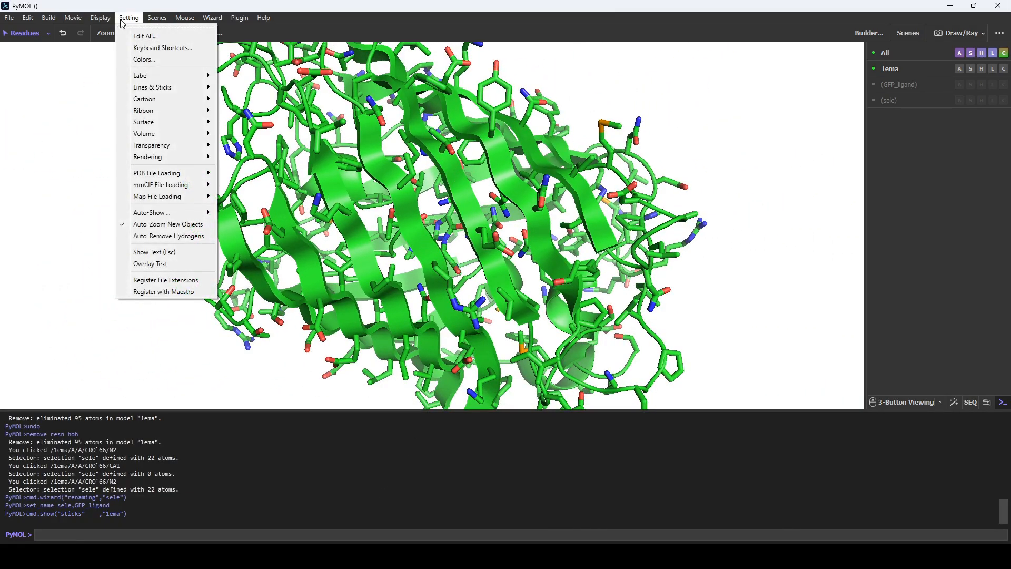
{"action": "mouse_move", "coordinate": [163, 100]}
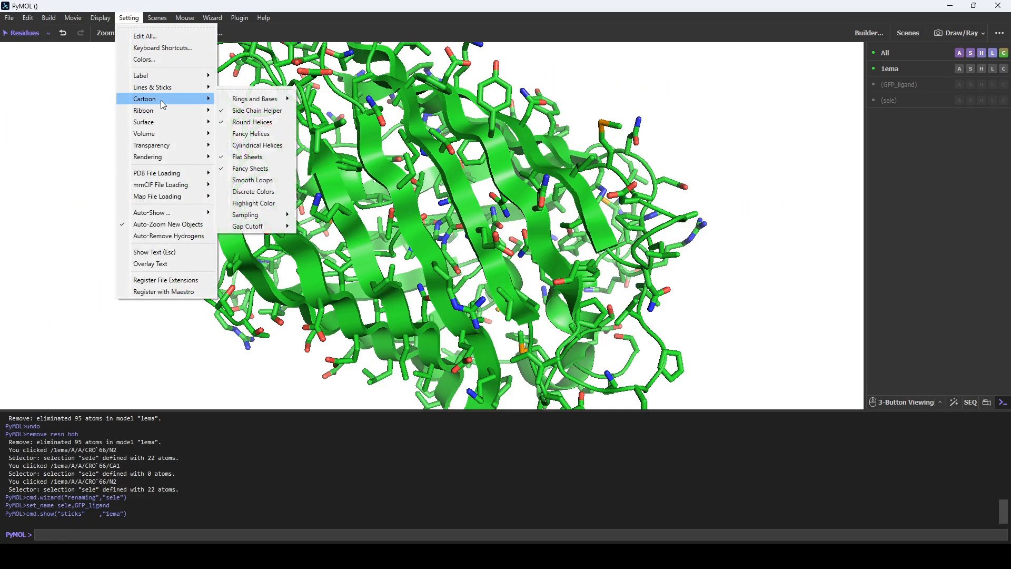
{"action": "left_click", "coordinate": [232, 110]}
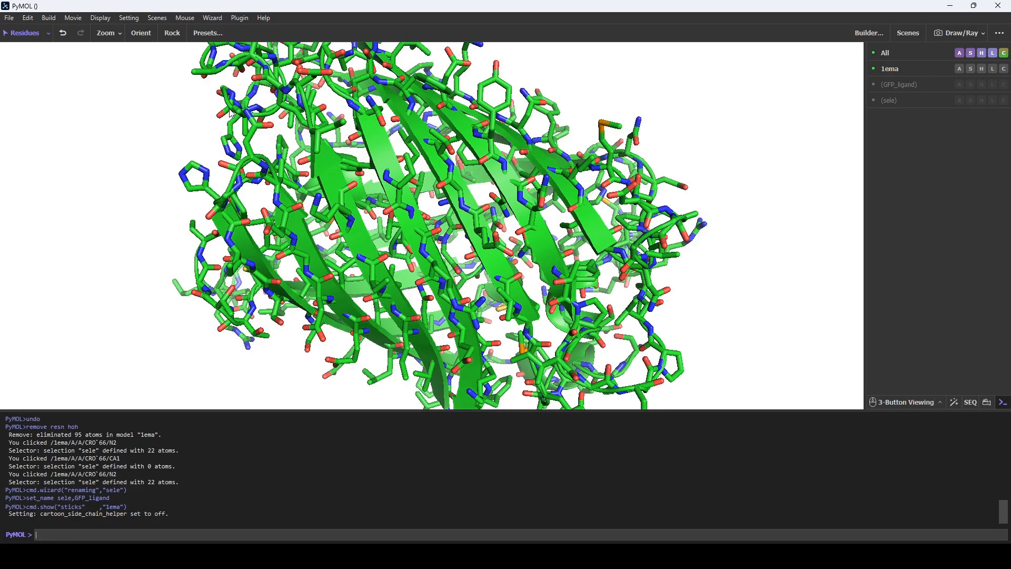
{"action": "left_click_drag", "start_coordinate": [621, 114], "coordinate": [580, 153]}
{"action": "left_click_drag", "start_coordinate": [456, 223], "coordinate": [377, 225]}
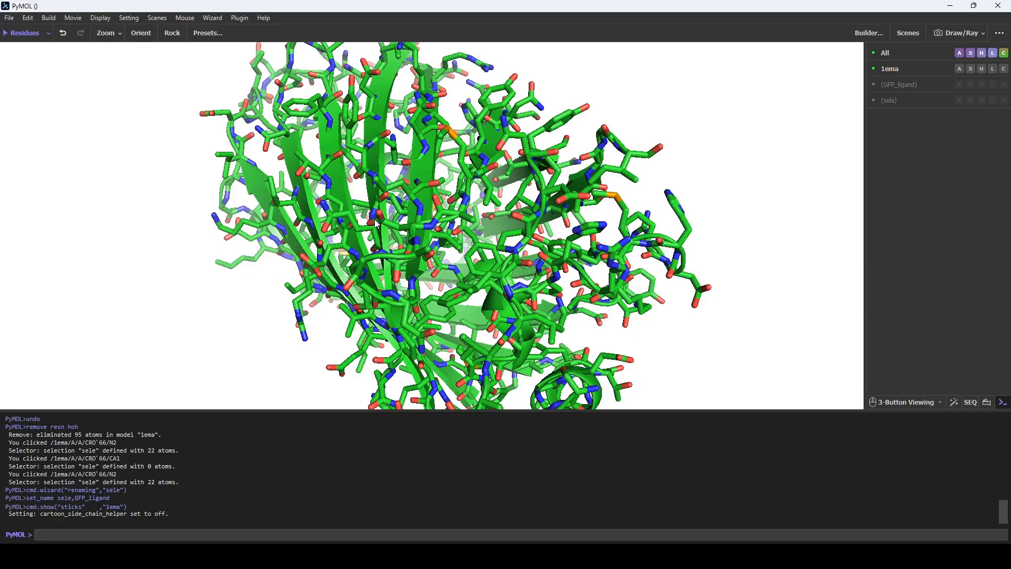
{"action": "left_click_drag", "start_coordinate": [376, 224], "coordinate": [509, 228]}
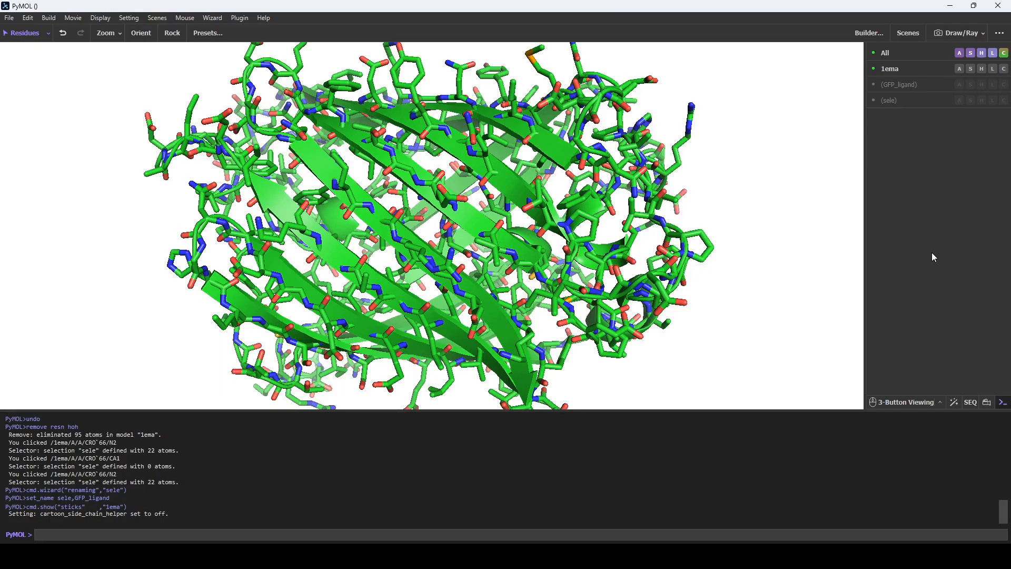
Step: Hide both the cartoon and the sticks representations of the 1ema object
{"action": "left_click", "coordinate": [983, 69]}
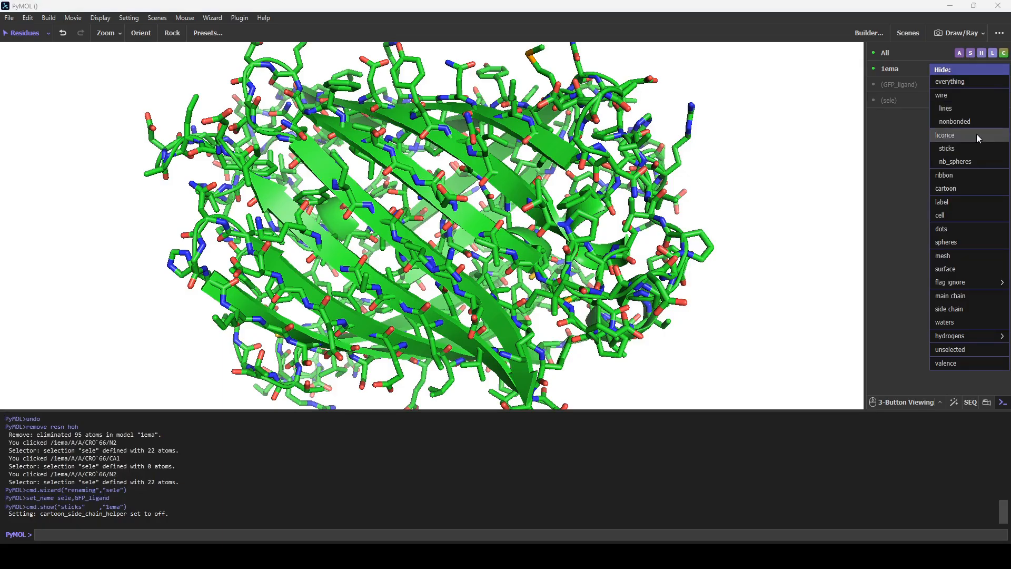
{"action": "left_click", "coordinate": [975, 188]}
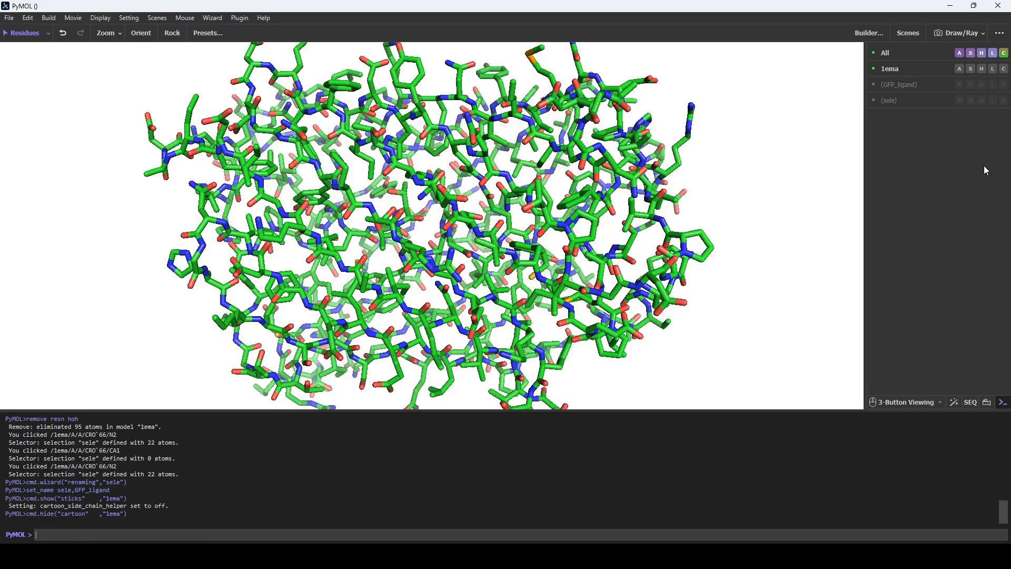
{"action": "left_click", "coordinate": [983, 69]}
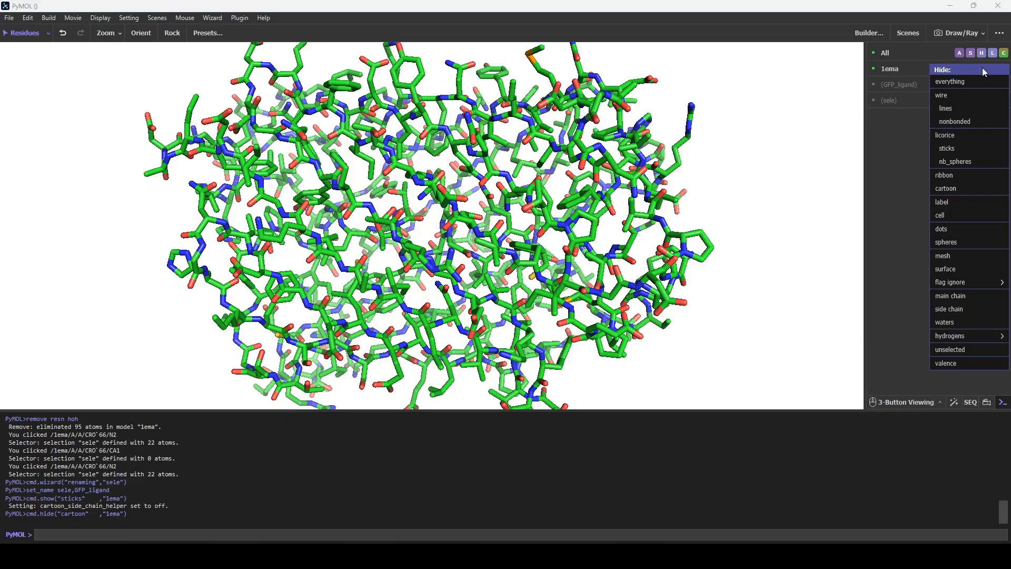
{"action": "left_click", "coordinate": [970, 152]}
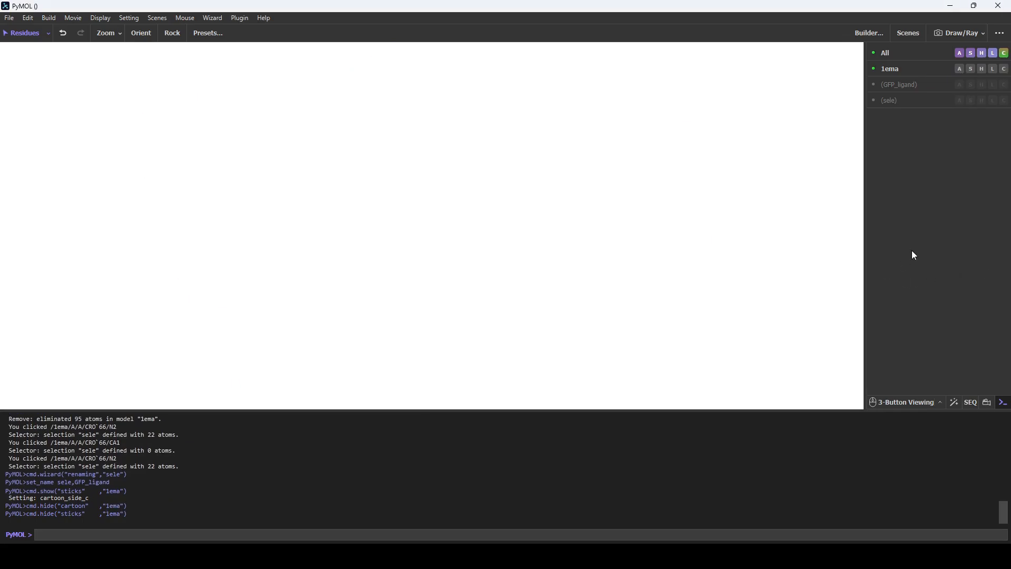
Step: Show the 1ema object as cartoon and rotate the barrel to its other side
{"action": "left_click", "coordinate": [972, 69]}
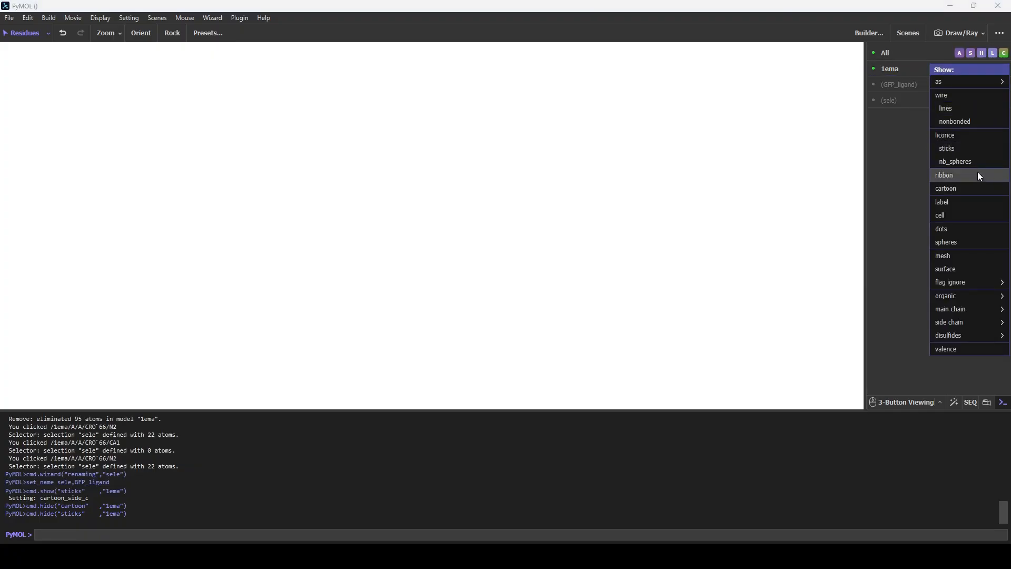
{"action": "left_click", "coordinate": [968, 188]}
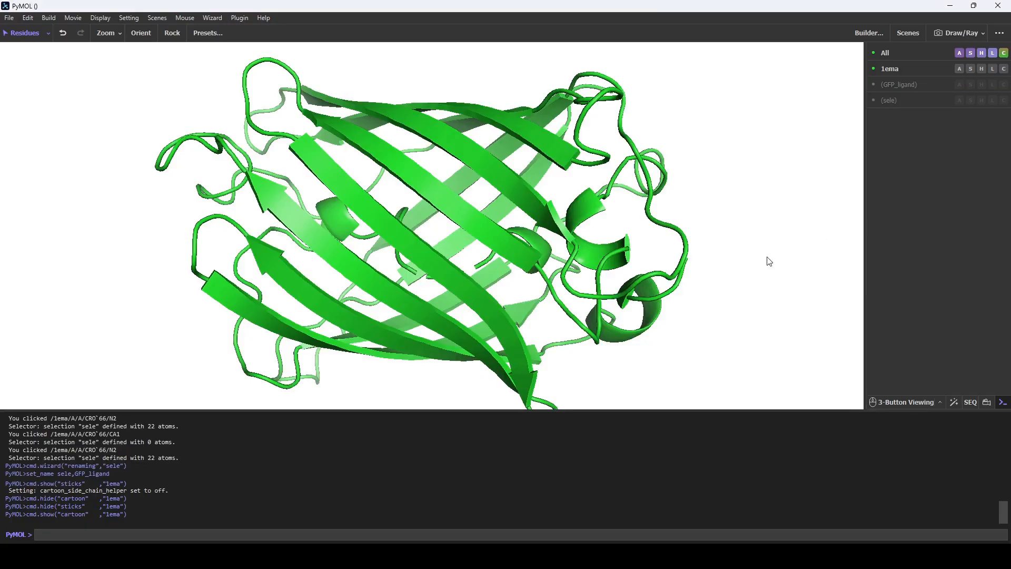
{"action": "left_click_drag", "start_coordinate": [754, 270], "coordinate": [337, 300]}
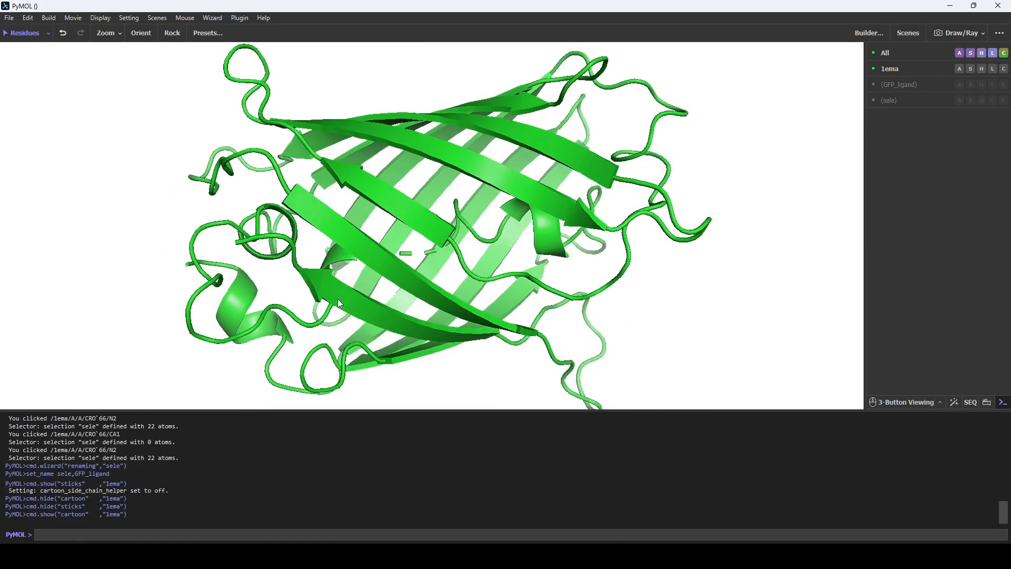
Step: Activate the GFP_ligand selection inside the barrel and hide its cartoon representation
{"action": "left_click_drag", "start_coordinate": [455, 244], "coordinate": [454, 257]}
{"action": "right_click_drag", "start_coordinate": [456, 261], "coordinate": [510, 362]}
{"action": "left_click_drag", "start_coordinate": [485, 289], "coordinate": [484, 299]}
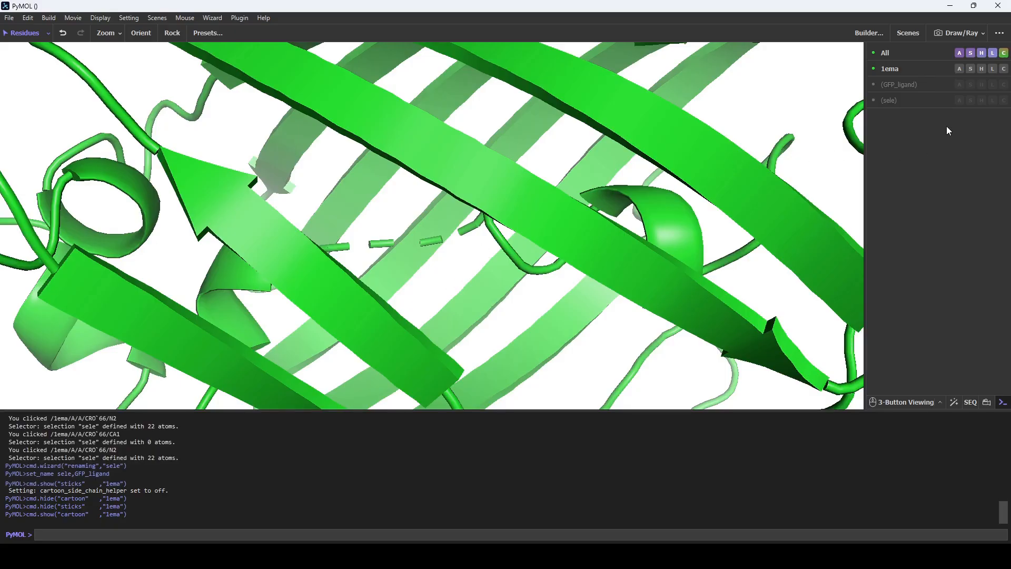
{"action": "left_click", "coordinate": [940, 85]}
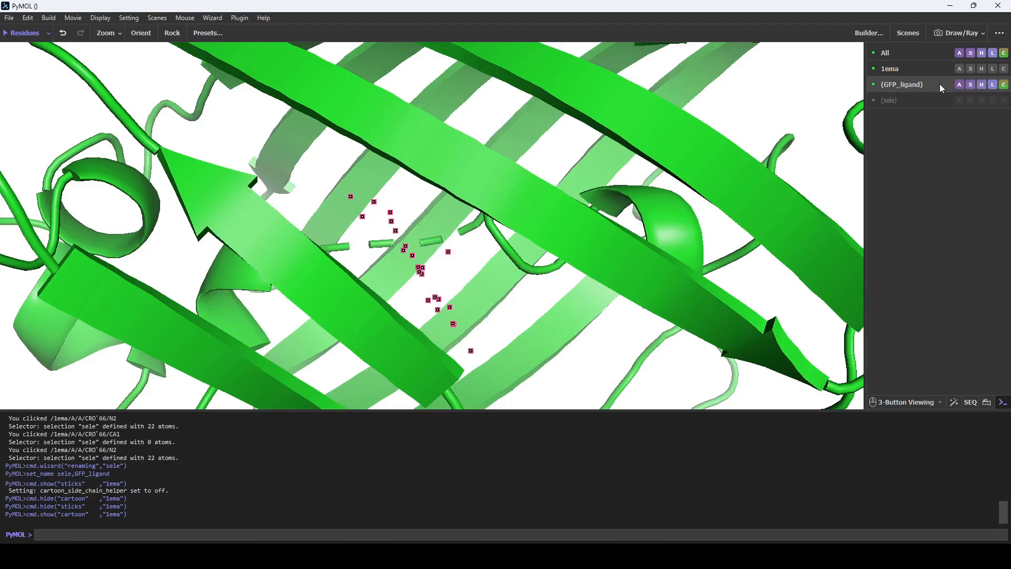
{"action": "left_click", "coordinate": [982, 84]}
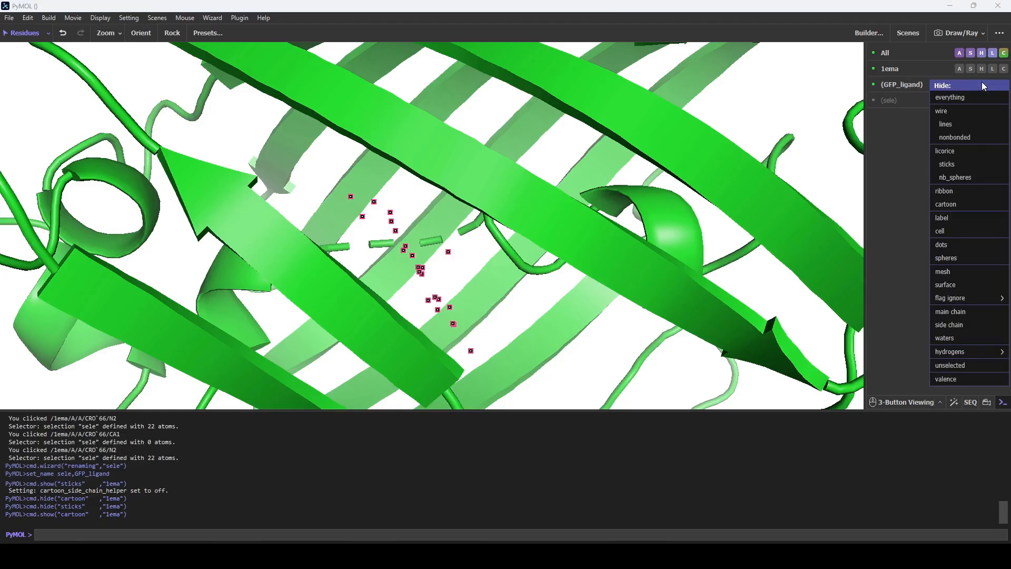
{"action": "left_click", "coordinate": [947, 204]}
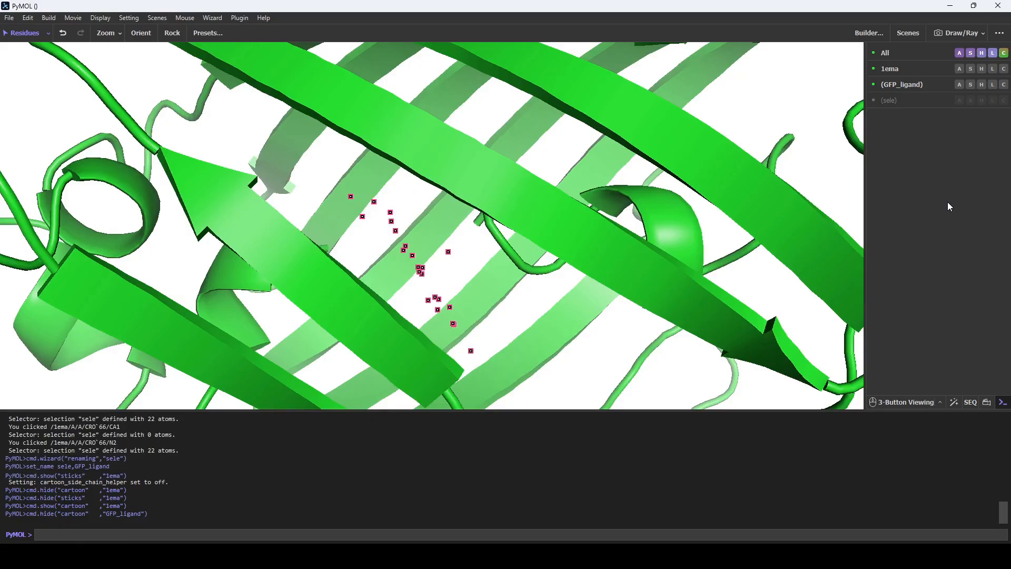
Step: Show sticks for the GFP_ligand selection and bring the whole barrel into view
{"action": "left_click", "coordinate": [971, 85]}
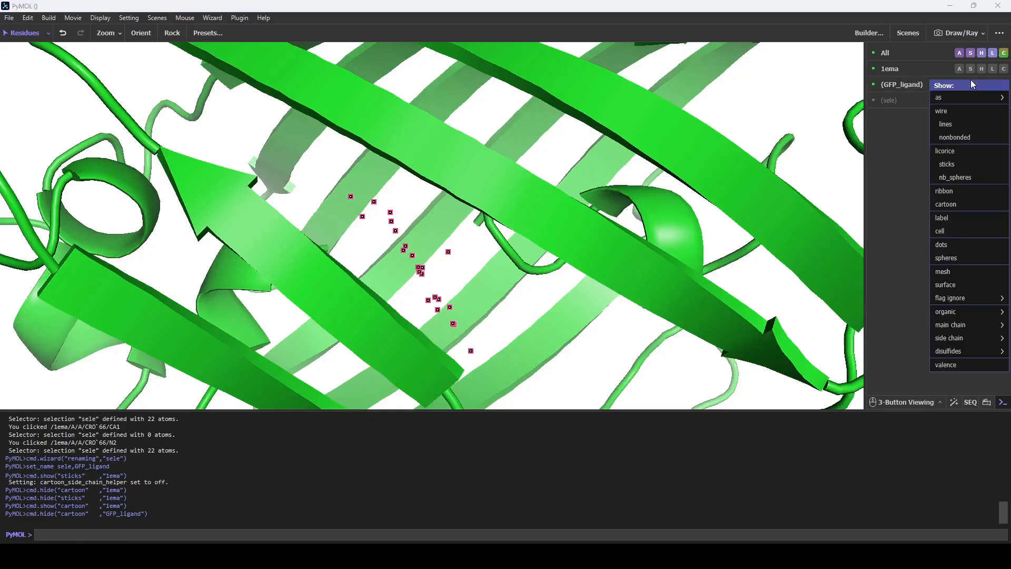
{"action": "left_click", "coordinate": [959, 166]}
{"action": "left_click_drag", "start_coordinate": [836, 209], "coordinate": [655, 269]}
{"action": "right_click_drag", "start_coordinate": [647, 291], "coordinate": [646, 88]}
{"action": "left_click_drag", "start_coordinate": [617, 227], "coordinate": [558, 294]}
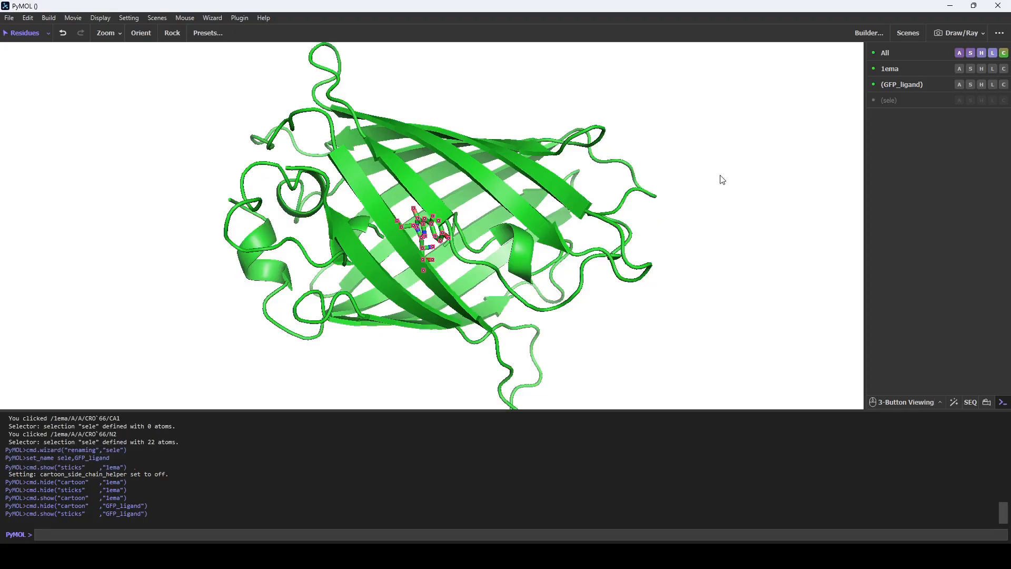
Step: Deactivate the GFP_ligand selection and turn the model to look down the barrel at the ligand sticks
{"action": "left_click", "coordinate": [983, 69]}
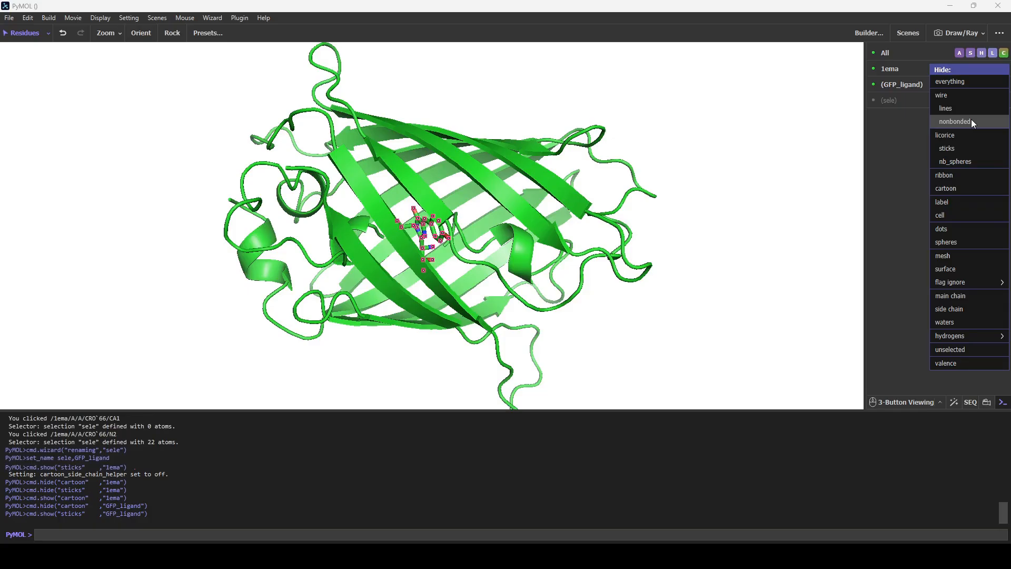
{"action": "left_click", "coordinate": [672, 248]}
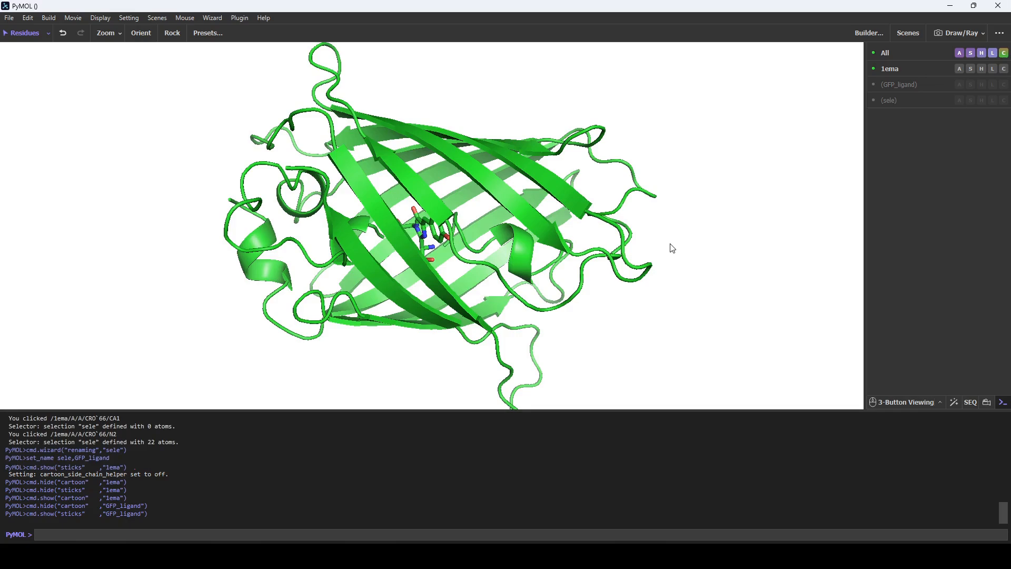
{"action": "left_click_drag", "start_coordinate": [674, 248], "coordinate": [387, 300]}
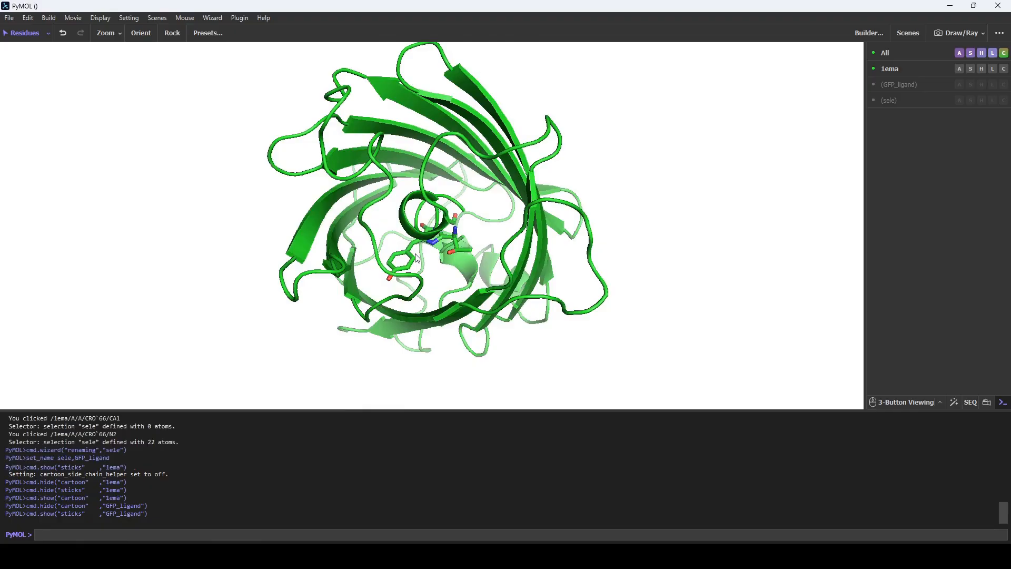
Step: Label the GFP_ligand selection by residue and inspect the label on the ligand sticks up close
{"action": "right_click_drag", "start_coordinate": [421, 251], "coordinate": [520, 415]}
{"action": "left_click_drag", "start_coordinate": [455, 317], "coordinate": [460, 277]}
{"action": "left_click_drag", "start_coordinate": [572, 208], "coordinate": [536, 258]}
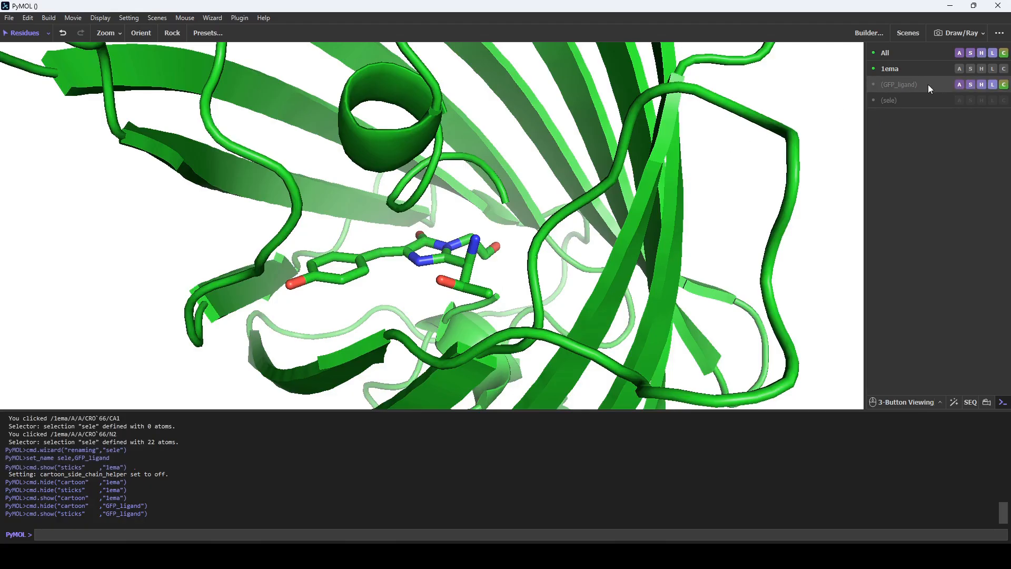
{"action": "left_click", "coordinate": [993, 84]}
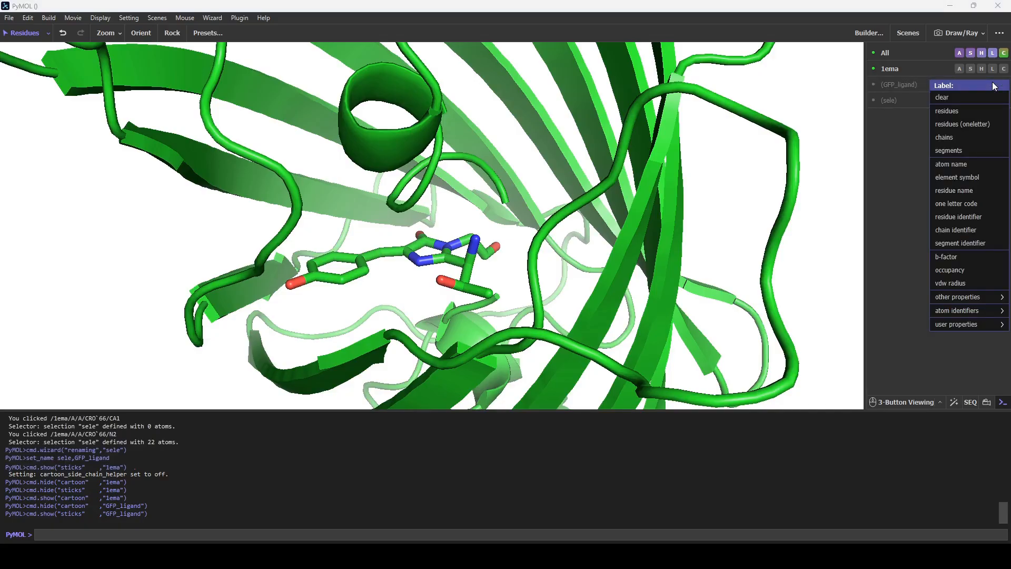
{"action": "left_click", "coordinate": [974, 112]}
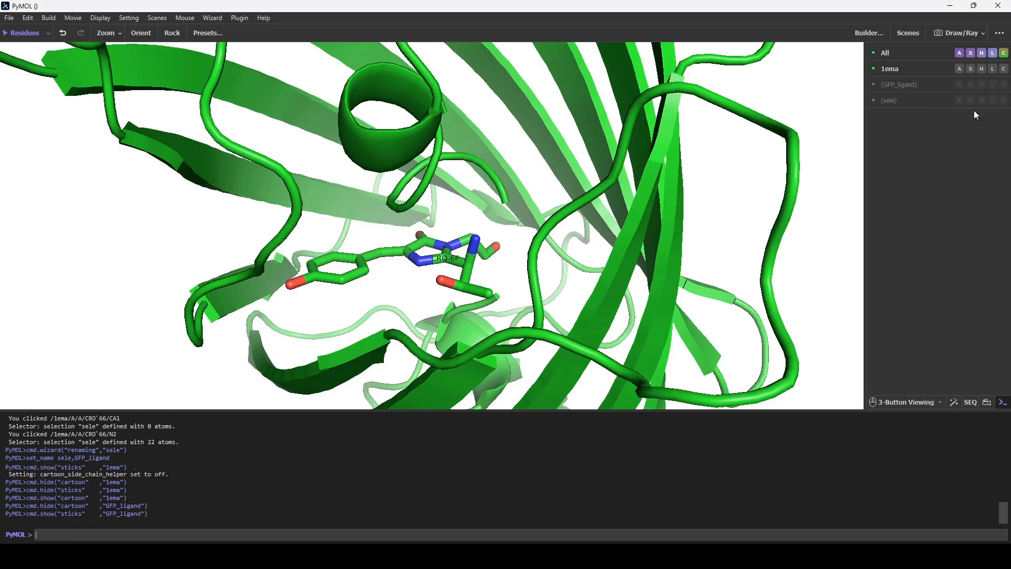
{"action": "right_click_drag", "start_coordinate": [452, 219], "coordinate": [458, 364]}
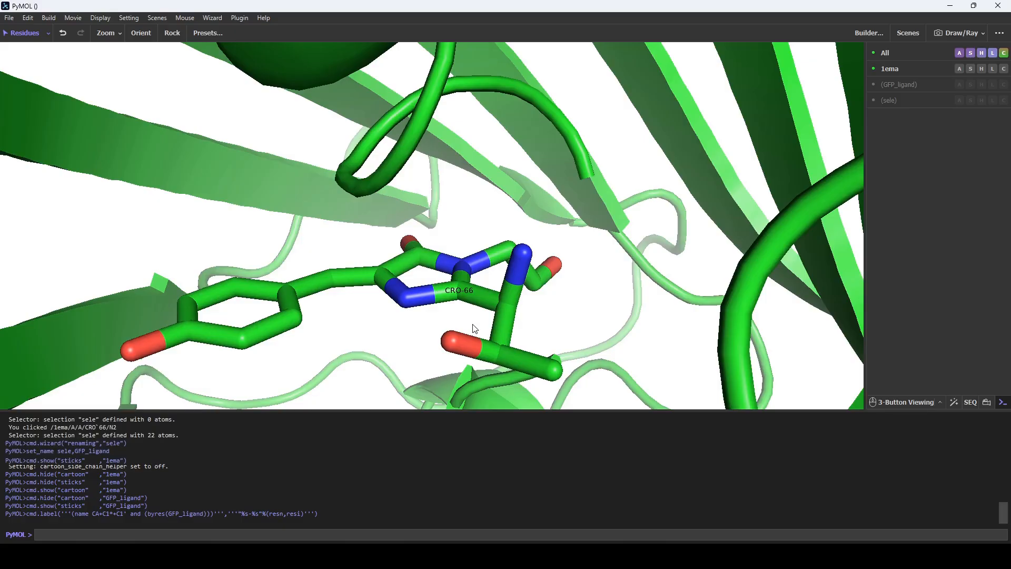
{"action": "right_click_drag", "start_coordinate": [476, 328], "coordinate": [485, 59]}
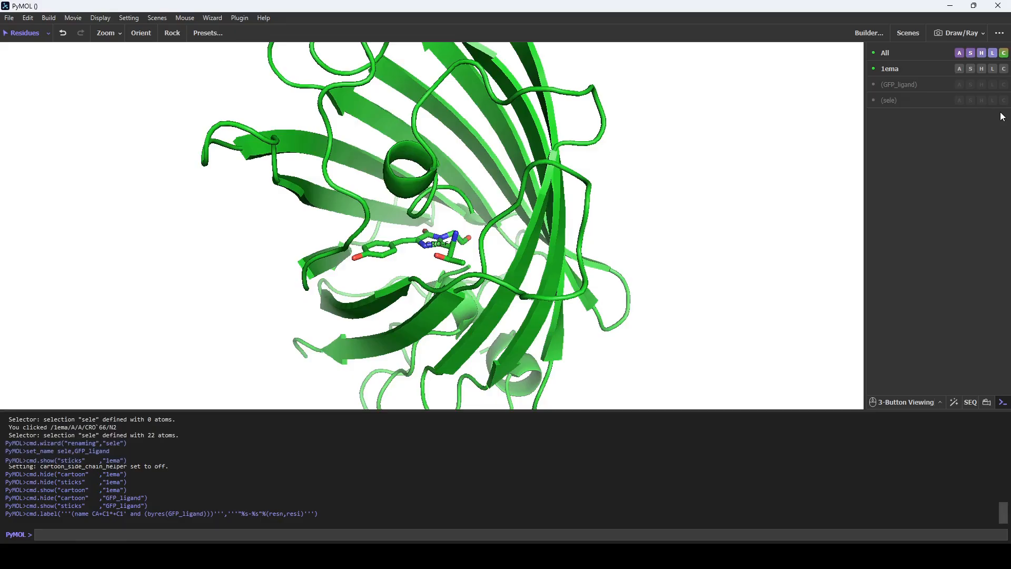
Step: Color the GFP_ligand selection red, and recolor it by element with green carbons
{"action": "left_click", "coordinate": [1004, 84]}
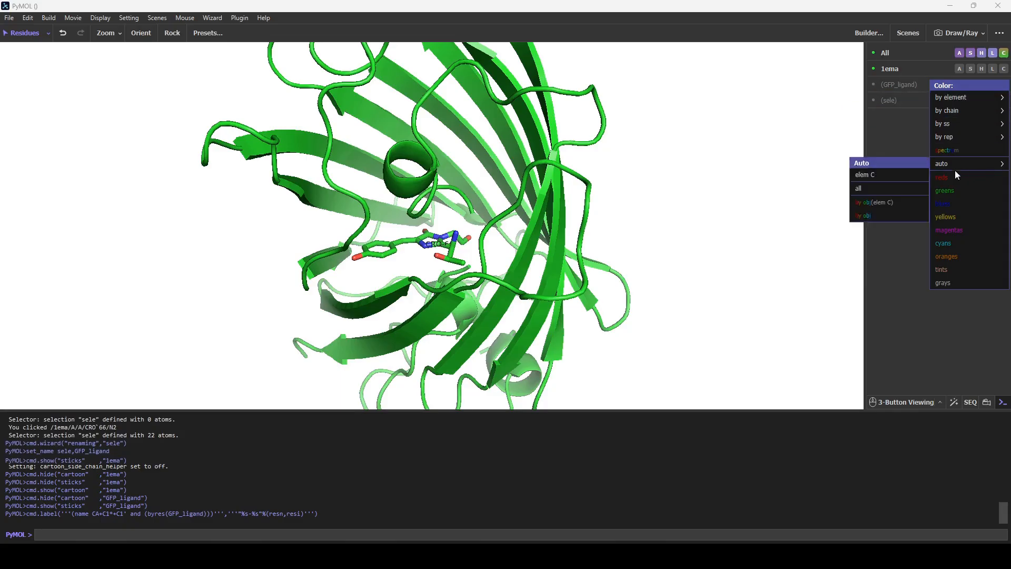
{"action": "mouse_move", "coordinate": [943, 179]}
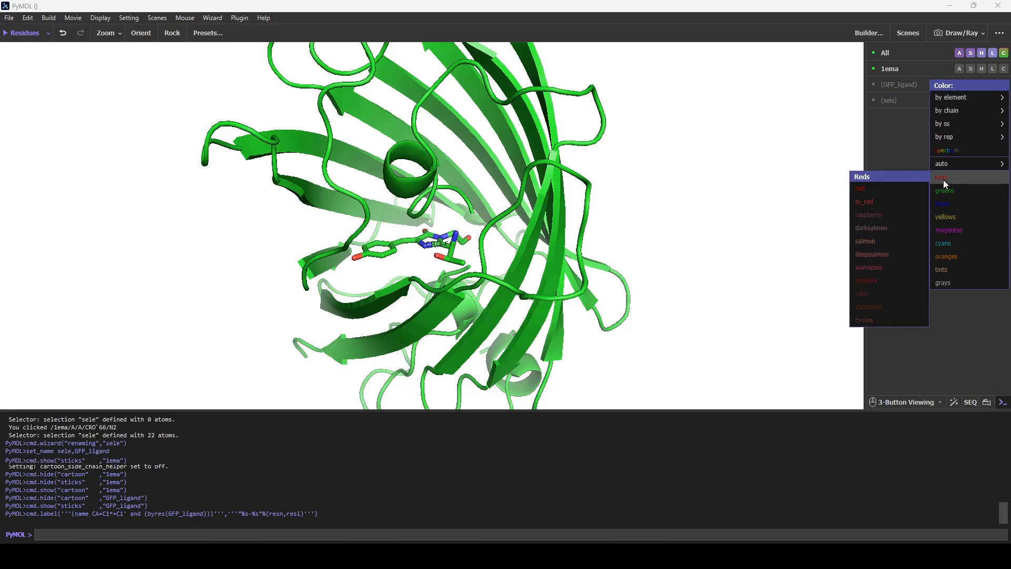
{"action": "left_click", "coordinate": [895, 188]}
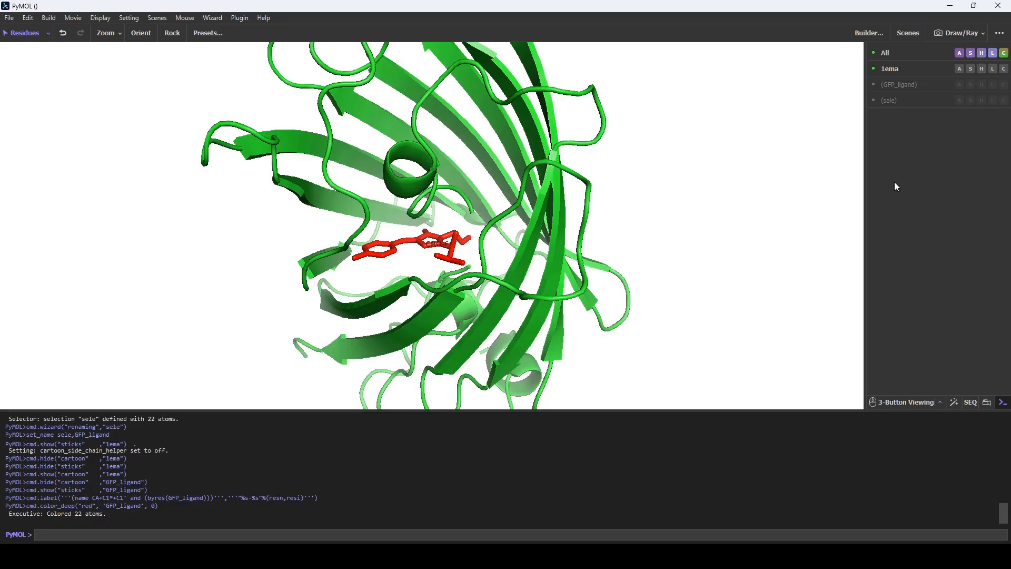
{"action": "left_click", "coordinate": [1004, 84]}
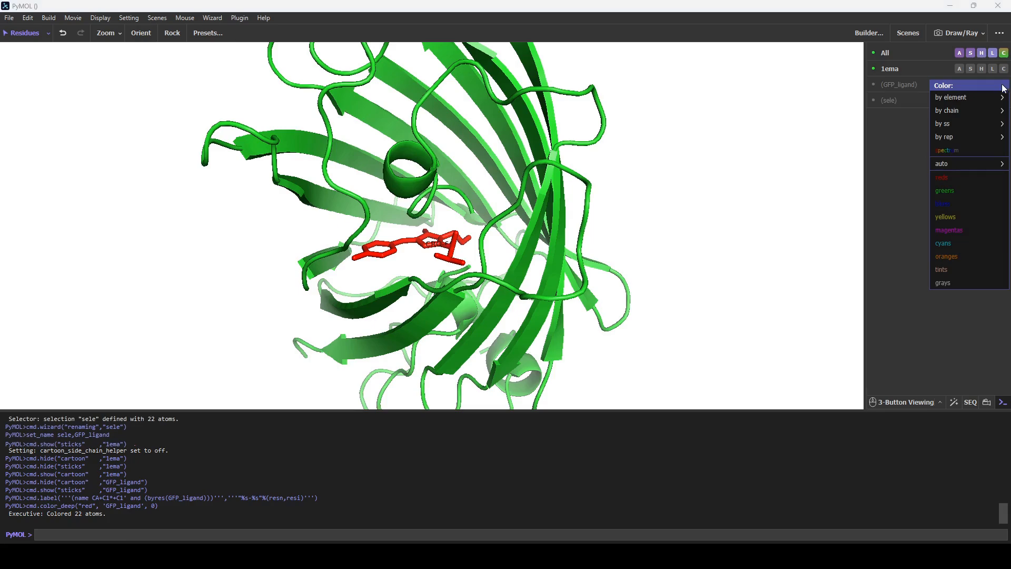
{"action": "mouse_move", "coordinate": [971, 102]}
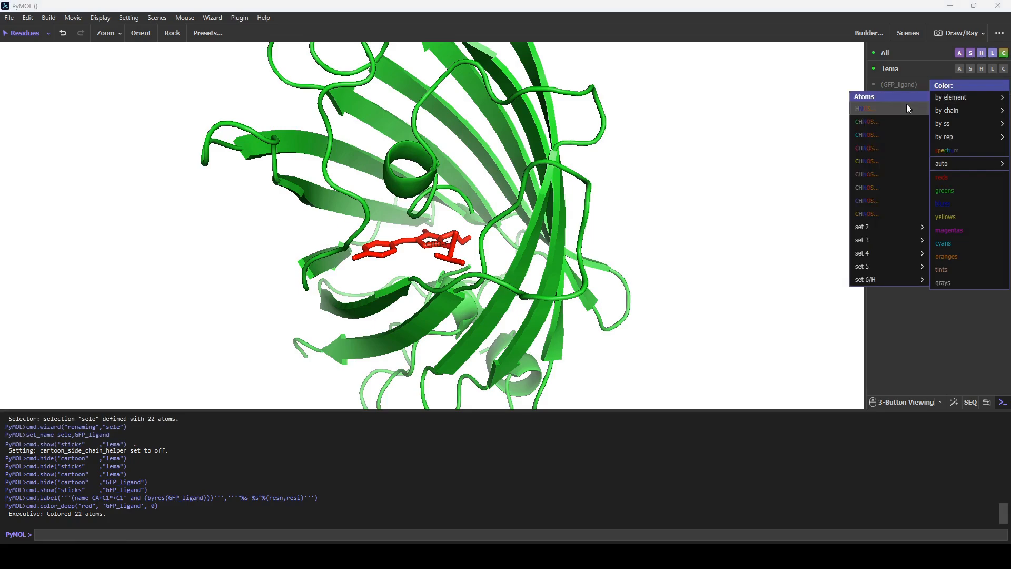
{"action": "left_click", "coordinate": [901, 122]}
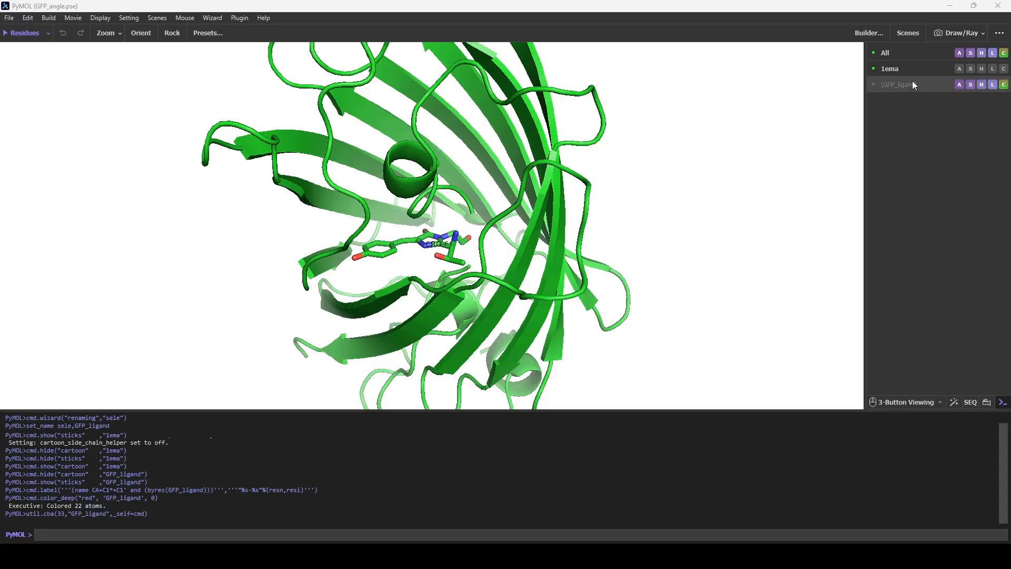
Step: Color the whole 1ema object lightblue
{"action": "left_click", "coordinate": [1003, 69]}
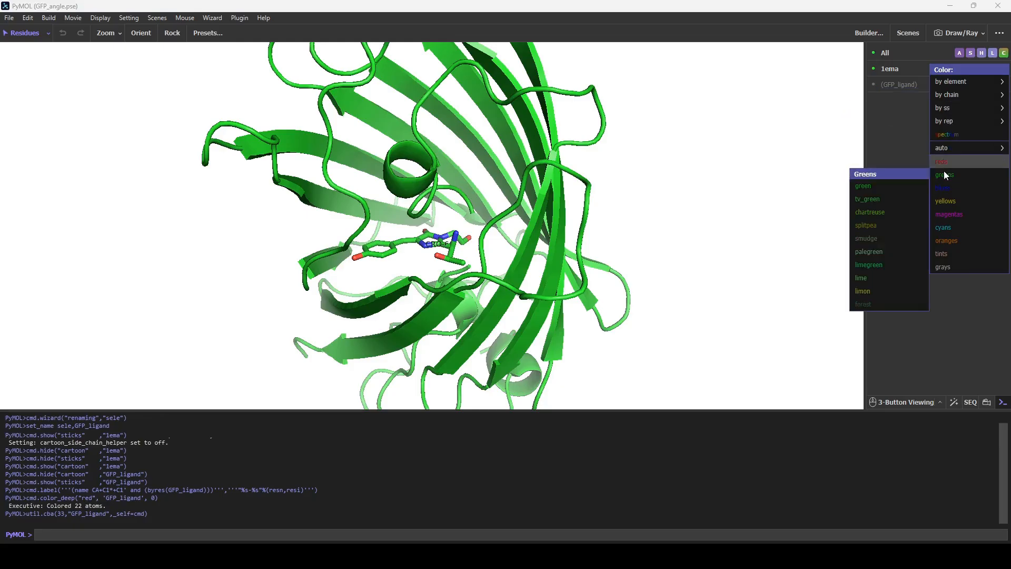
{"action": "mouse_move", "coordinate": [948, 188]}
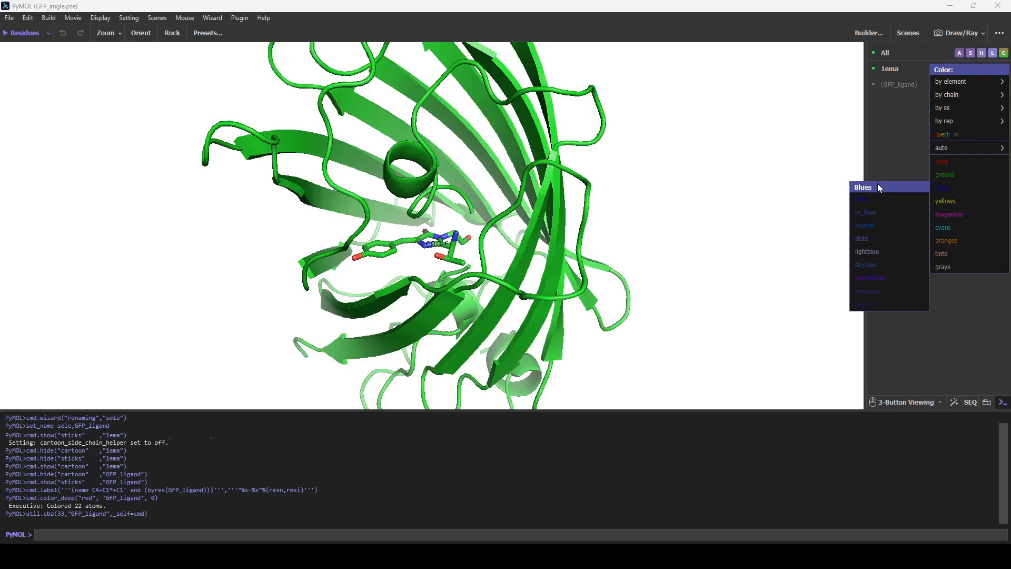
{"action": "left_click", "coordinate": [878, 253]}
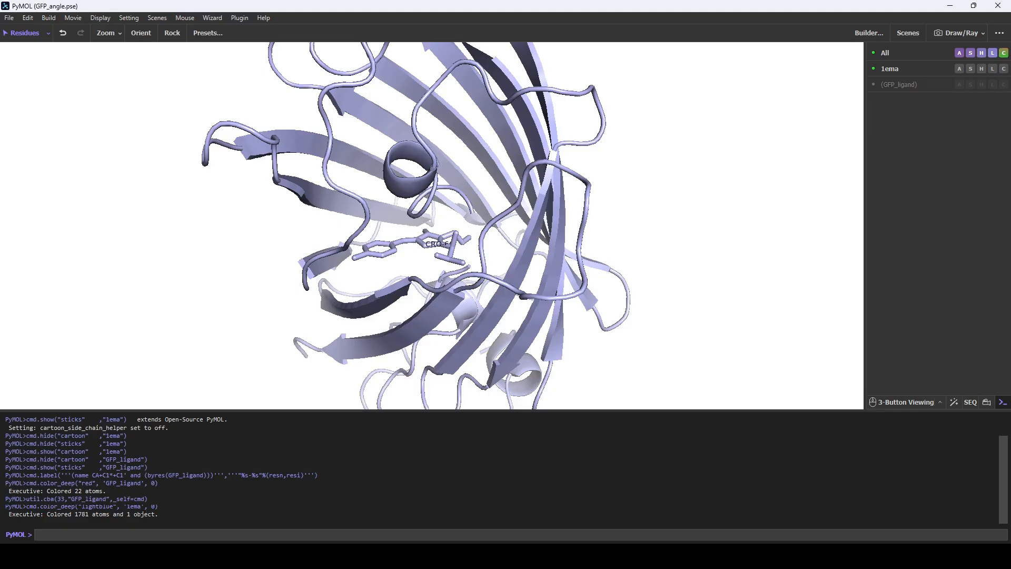
Step: Color the GFP_ligand selection deepsalmon and color only its non-carbon atoms by element
{"action": "left_click", "coordinate": [1004, 85]}
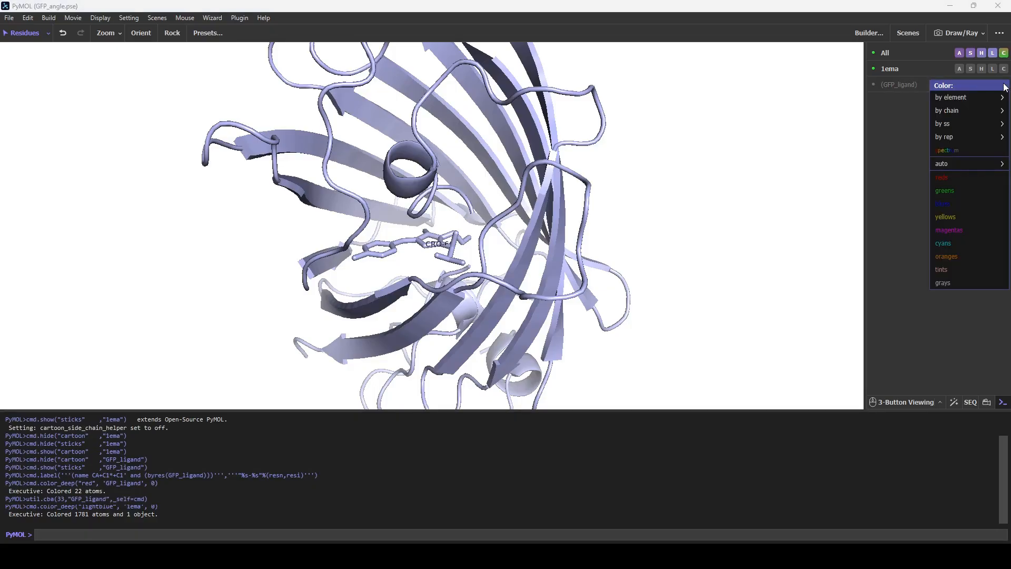
{"action": "mouse_move", "coordinate": [960, 179]}
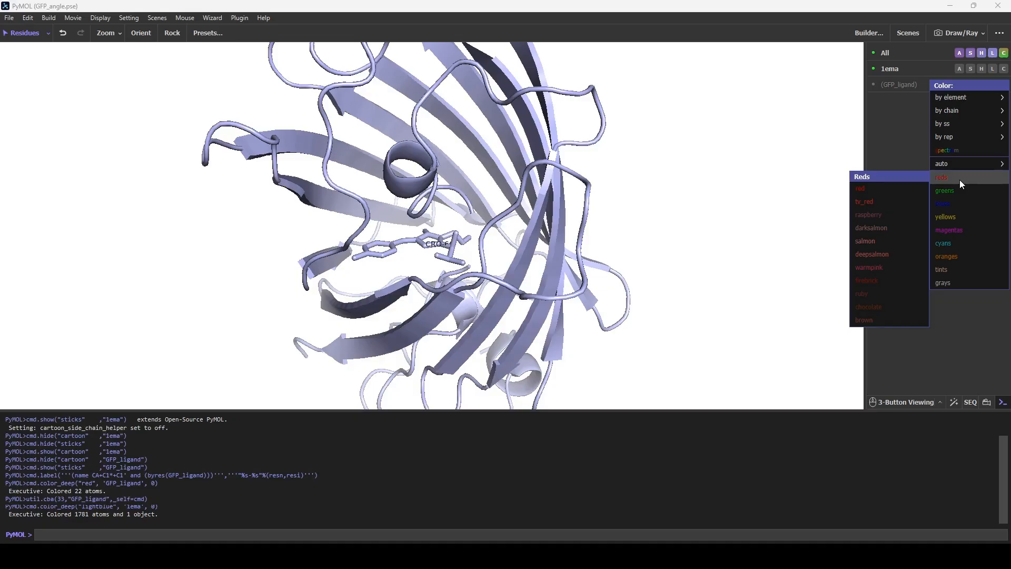
{"action": "left_click", "coordinate": [905, 256]}
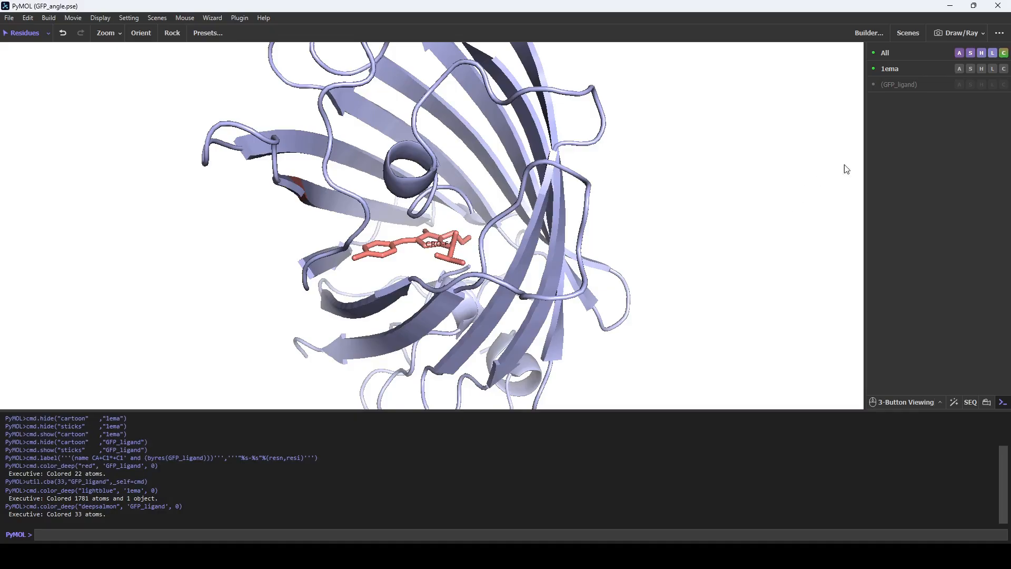
{"action": "left_click", "coordinate": [1004, 86]}
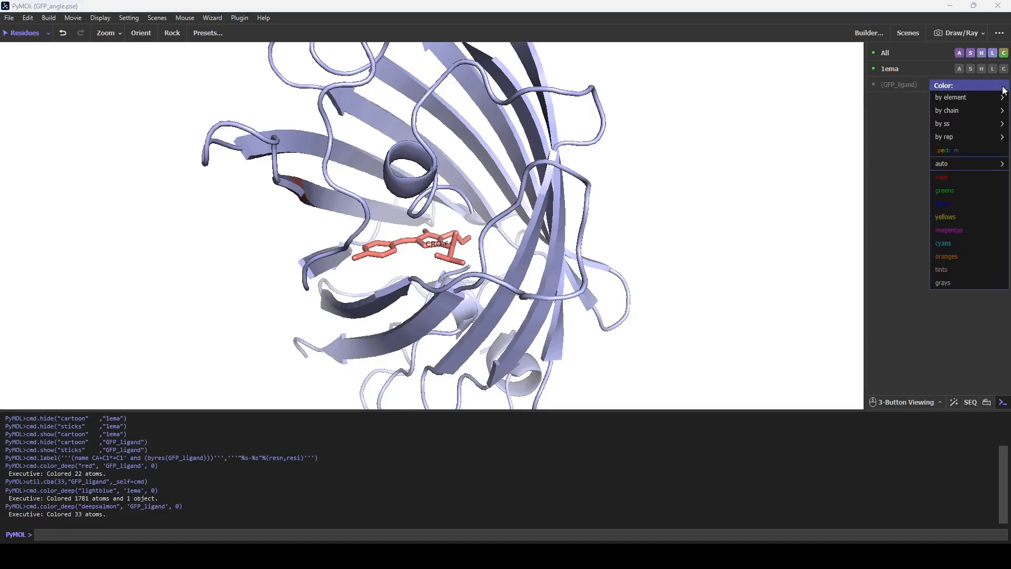
{"action": "mouse_move", "coordinate": [999, 99]}
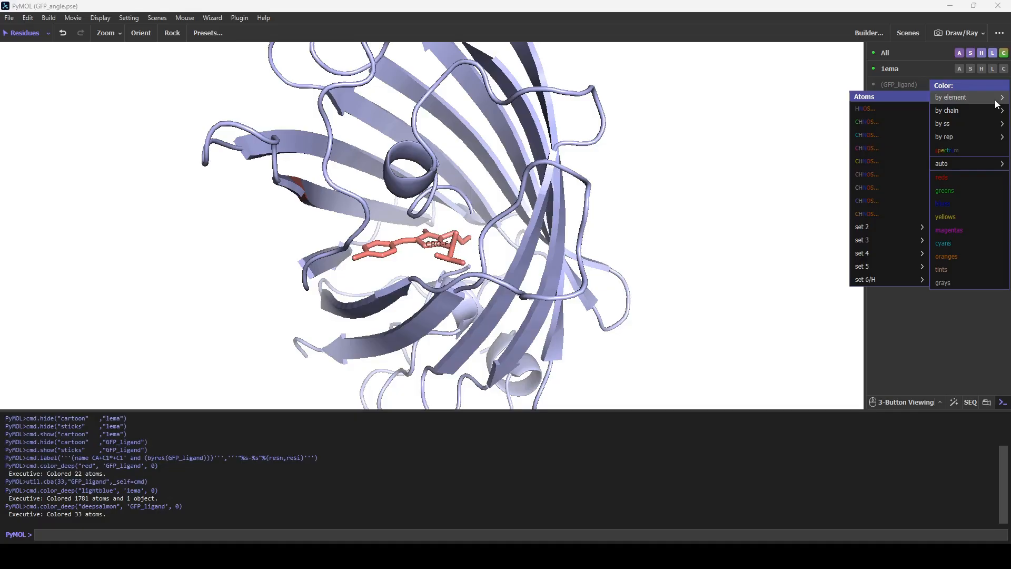
{"action": "left_click", "coordinate": [903, 109]}
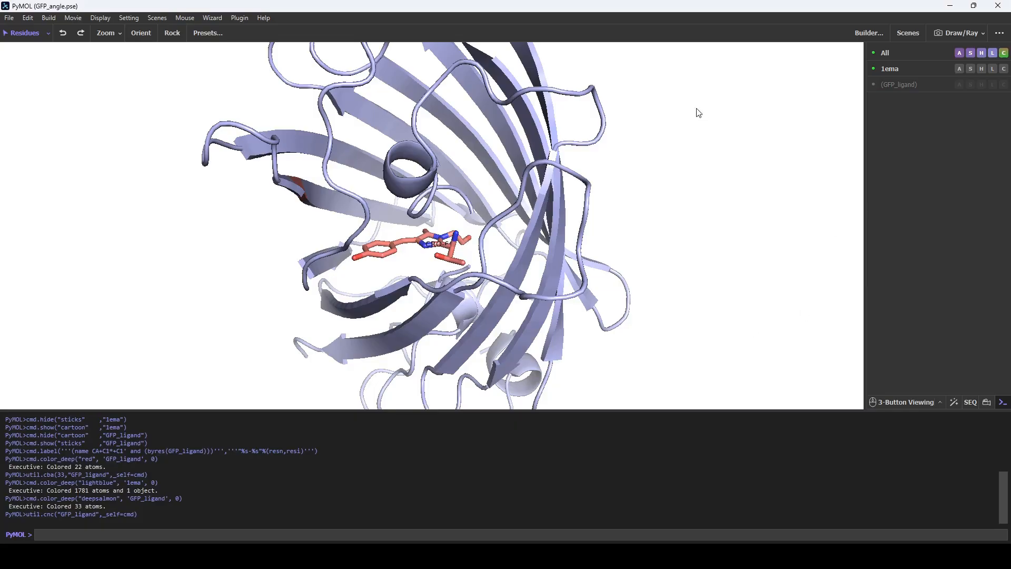
Step: Orient the whole barrel side-on so the ligand sticks show between the strands
{"action": "left_click_drag", "start_coordinate": [734, 111], "coordinate": [466, 210]}
{"action": "left_click_drag", "start_coordinate": [833, 312], "coordinate": [573, 160]}
{"action": "left_click_drag", "start_coordinate": [723, 281], "coordinate": [566, 271]}
{"action": "left_click_drag", "start_coordinate": [500, 324], "coordinate": [497, 336]}
{"action": "mouse_move", "coordinate": [471, 213]}
{"action": "left_mouse_down"}
{"action": "mouse_move", "coordinate": [457, 223]}
{"action": "mouse_move", "coordinate": [486, 223]}
{"action": "left_mouse_up"}
{"action": "left_click_drag", "start_coordinate": [595, 309], "coordinate": [612, 275]}
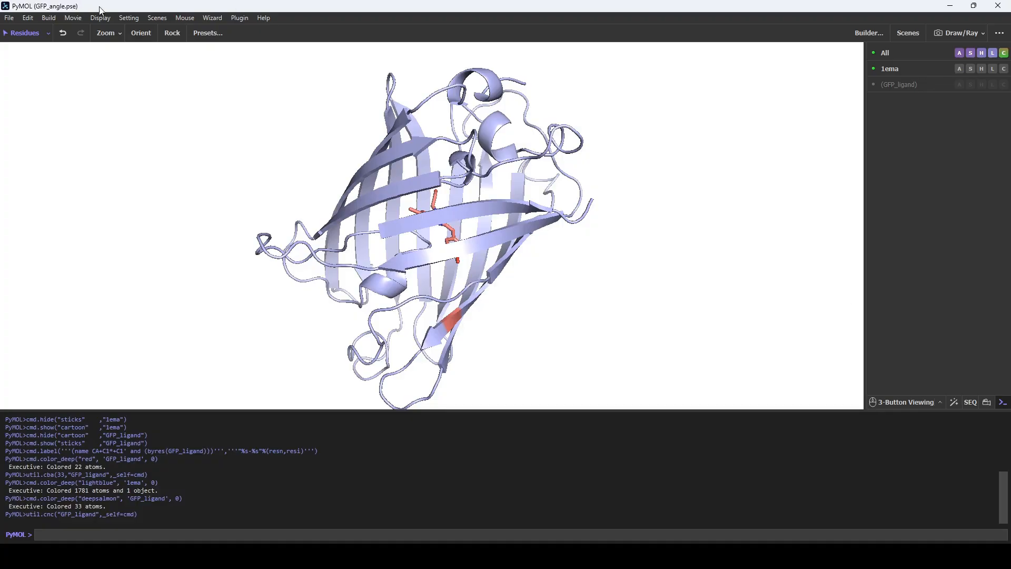
Step: Set the rendering shadows to None
{"action": "left_click", "coordinate": [123, 20]}
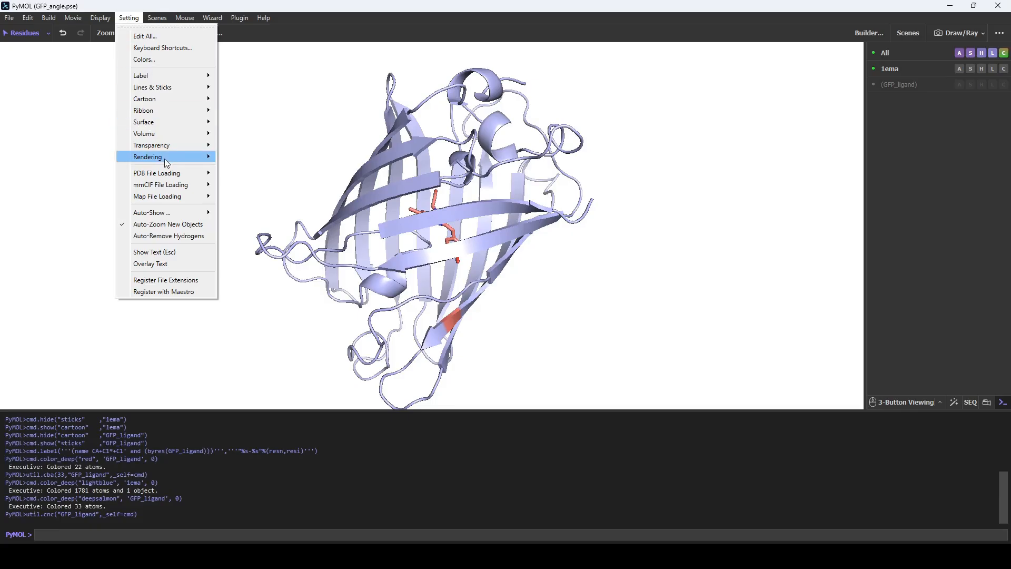
{"action": "mouse_move", "coordinate": [165, 159]}
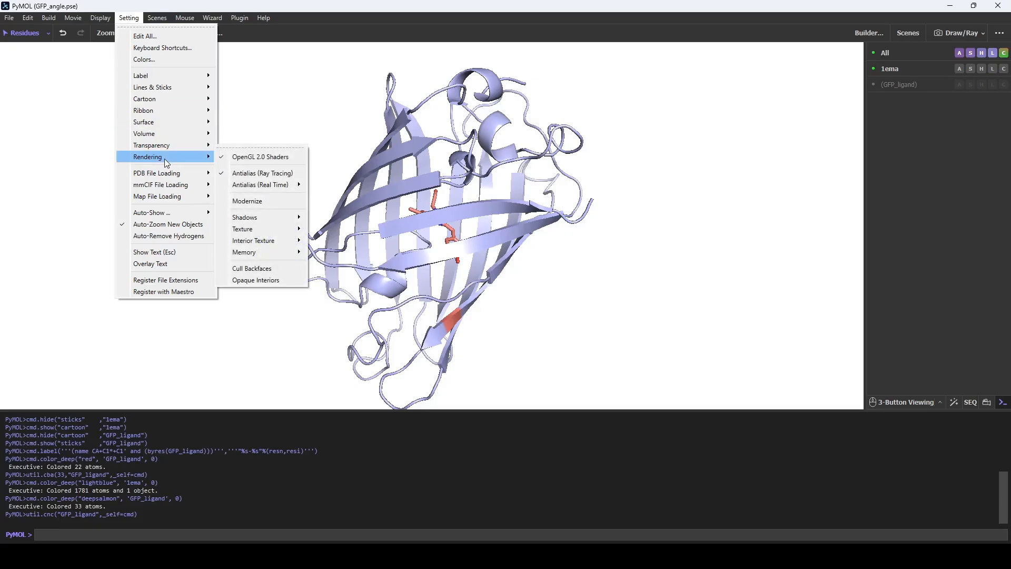
{"action": "mouse_move", "coordinate": [273, 221]}
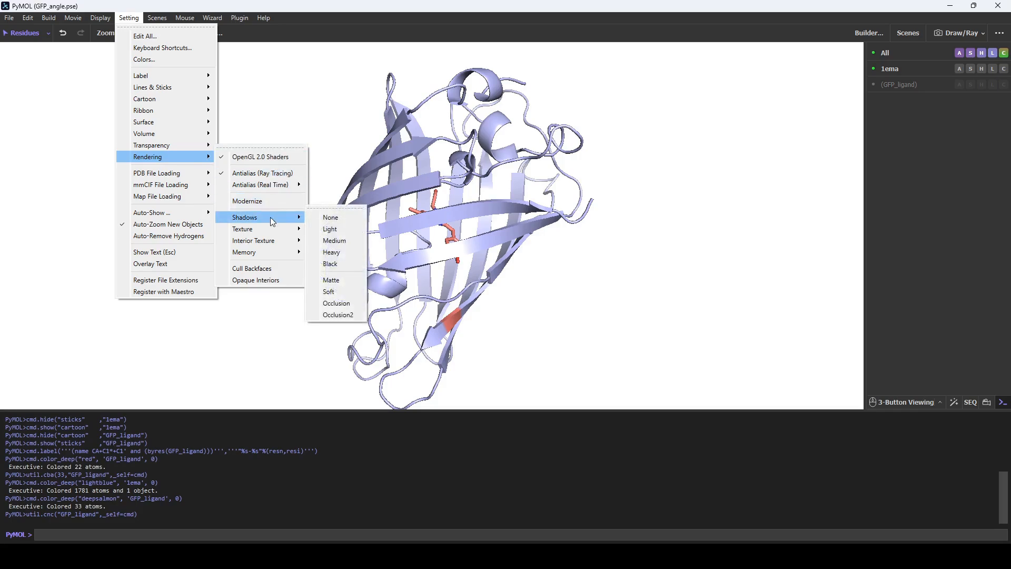
{"action": "left_click", "coordinate": [325, 217]}
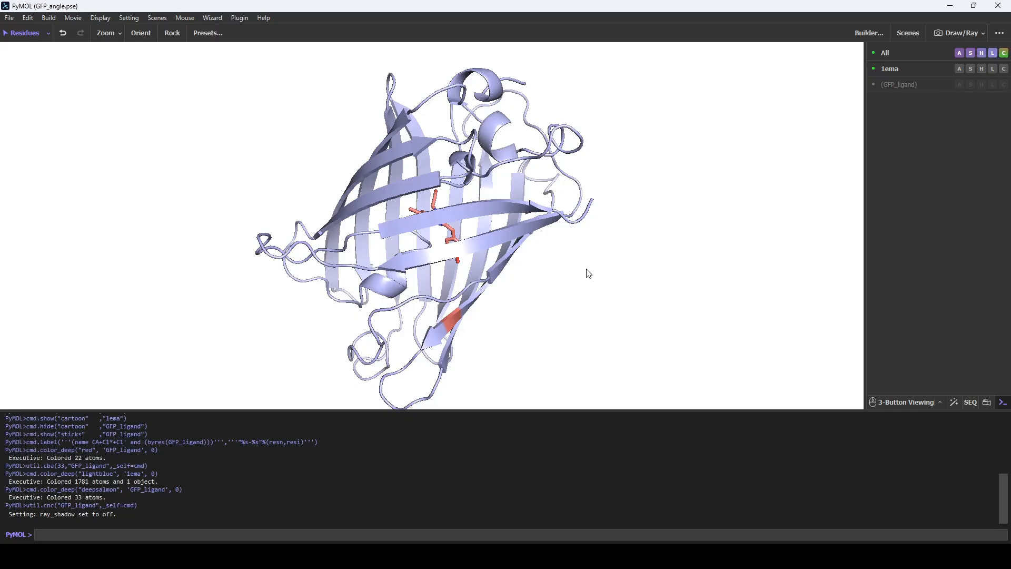
Step: Ray-trace the view at 1640 × 697 px and save it to the Desktop as a PNG named Green_Fluorescent_Protein
{"action": "left_click", "coordinate": [968, 39]}
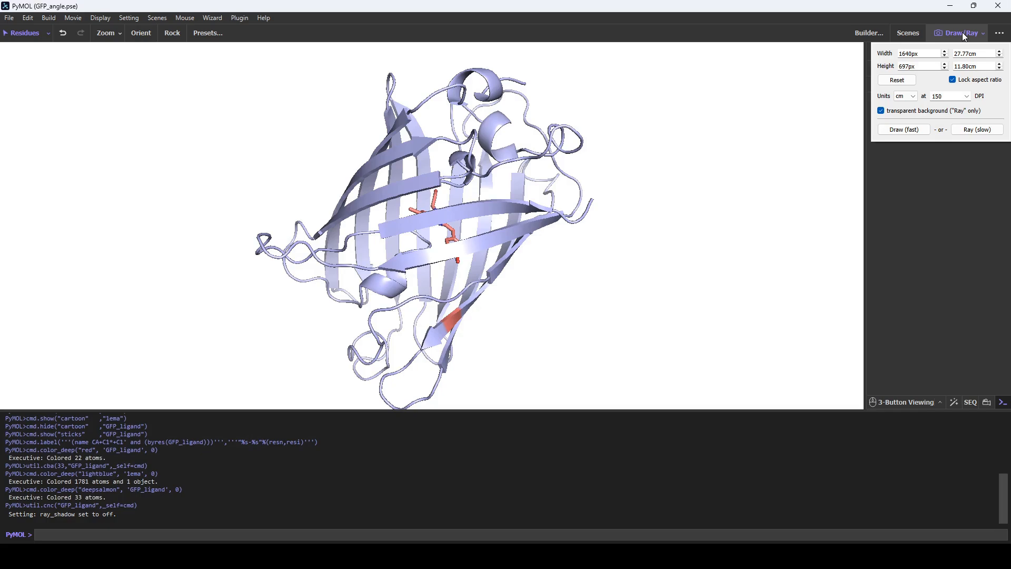
{"action": "left_click", "coordinate": [955, 116]}
{"action": "left_click", "coordinate": [978, 130]}
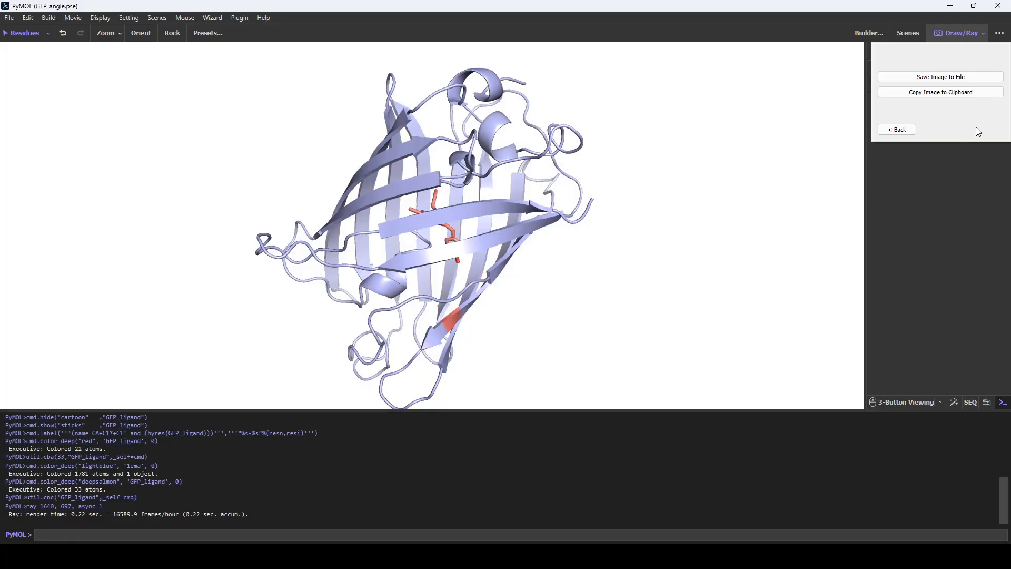
{"action": "left_click", "coordinate": [955, 75]}
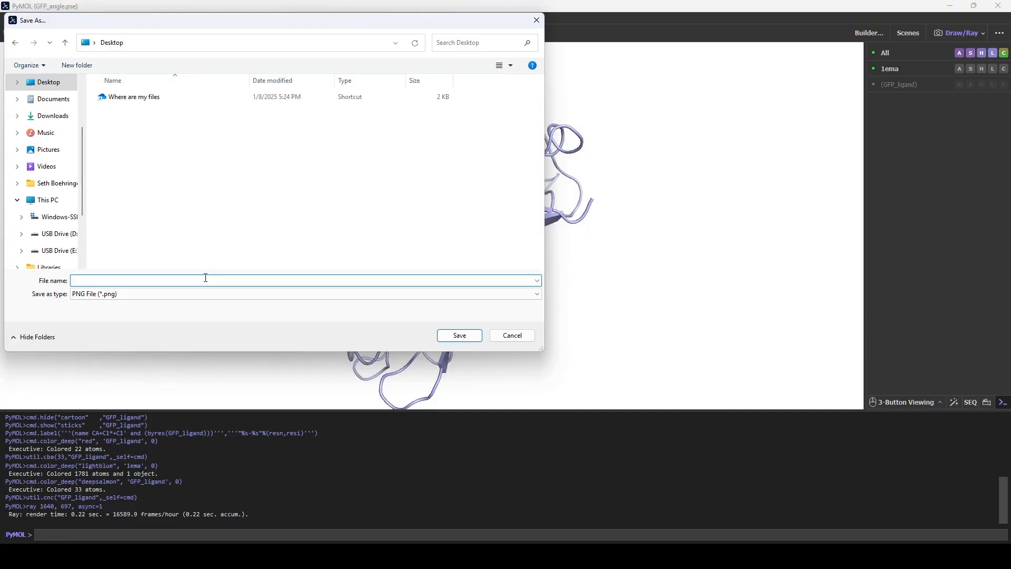
{"action": "type", "text": "Green_Fluorescent_Protein"}
{"action": "key", "text": "Return"}
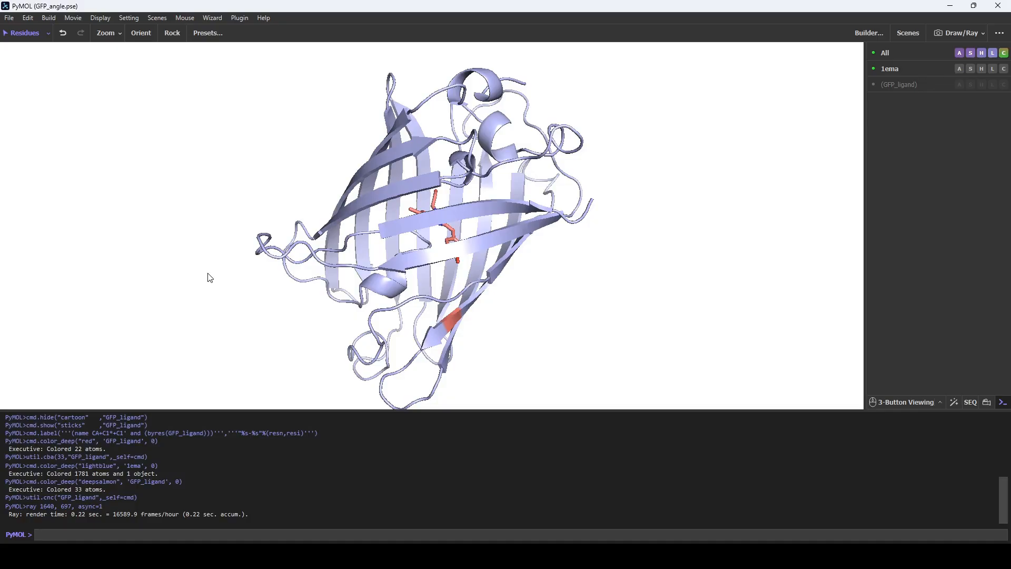
Step: Save the session to the Desktop as a new PyMOL session file named GFP_Render
{"action": "left_click", "coordinate": [9, 18]}
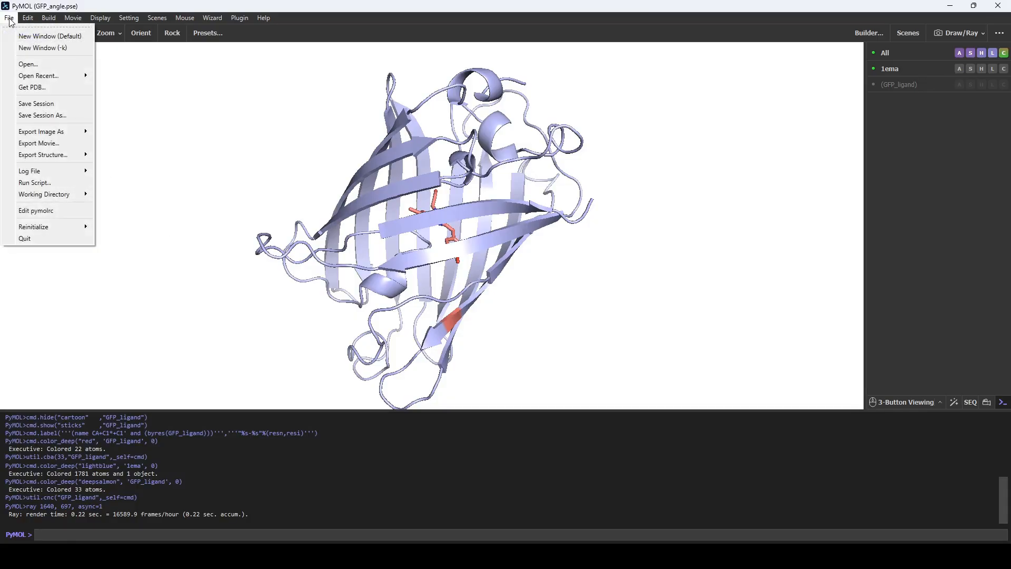
{"action": "left_click", "coordinate": [24, 117]}
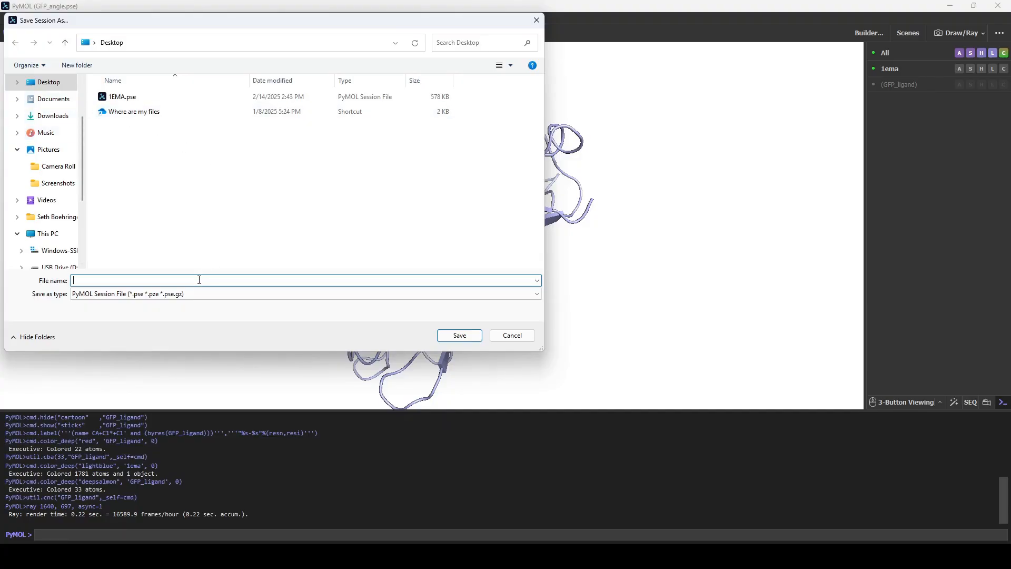
{"action": "type", "text": "GFP_Render"}
{"action": "key", "text": "Return"}
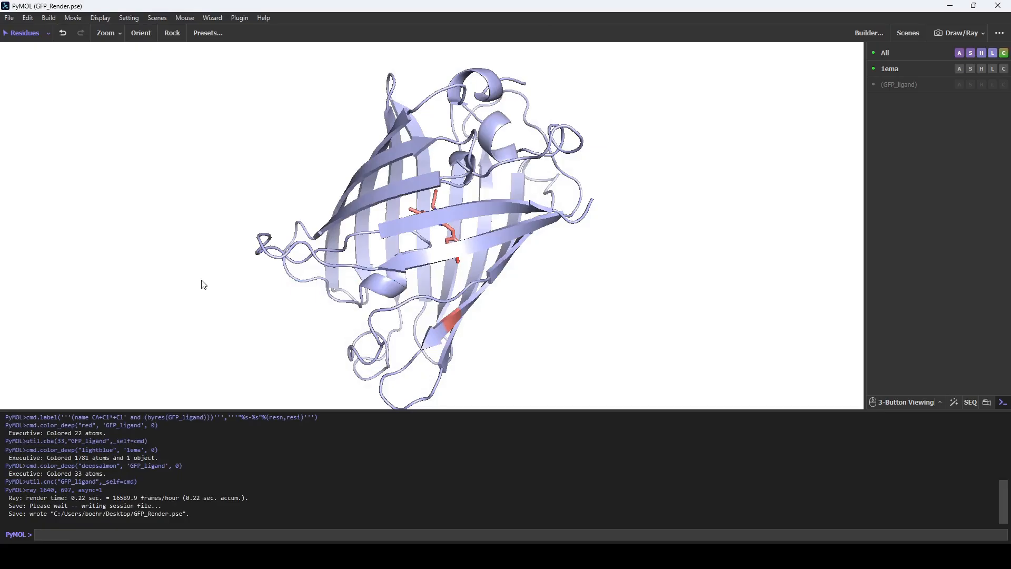